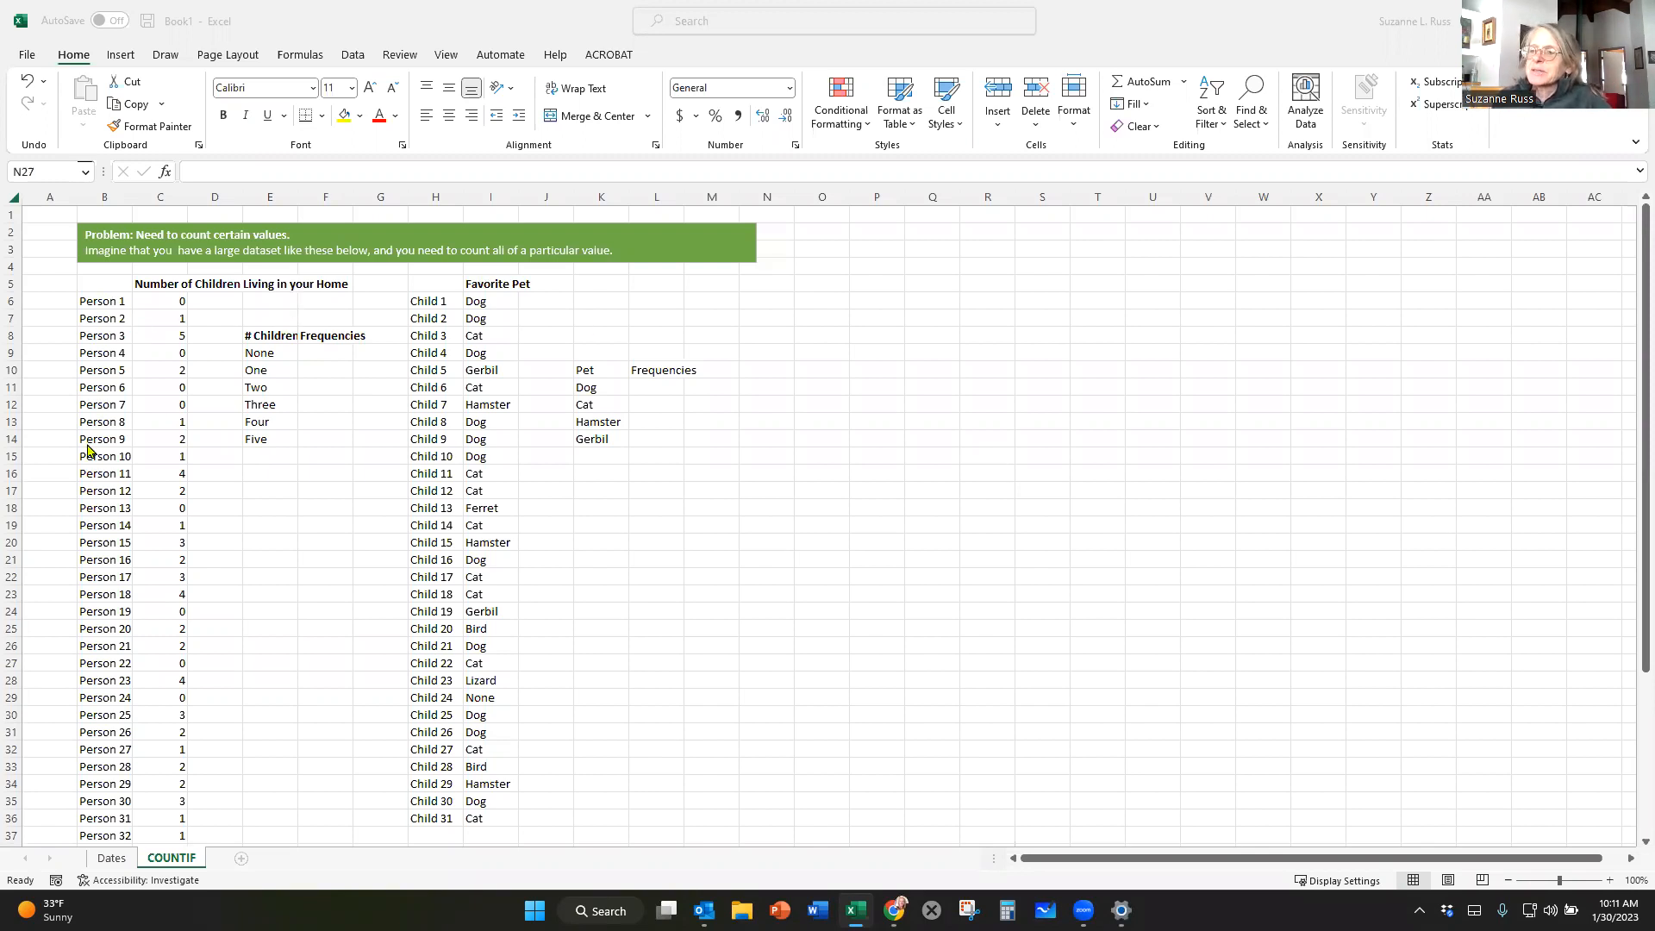
Examine the full list of children per home and the categories in the neighbouring frequency table.
scroll(107, 548, down, 2)
scroll(108, 548, down, 4)
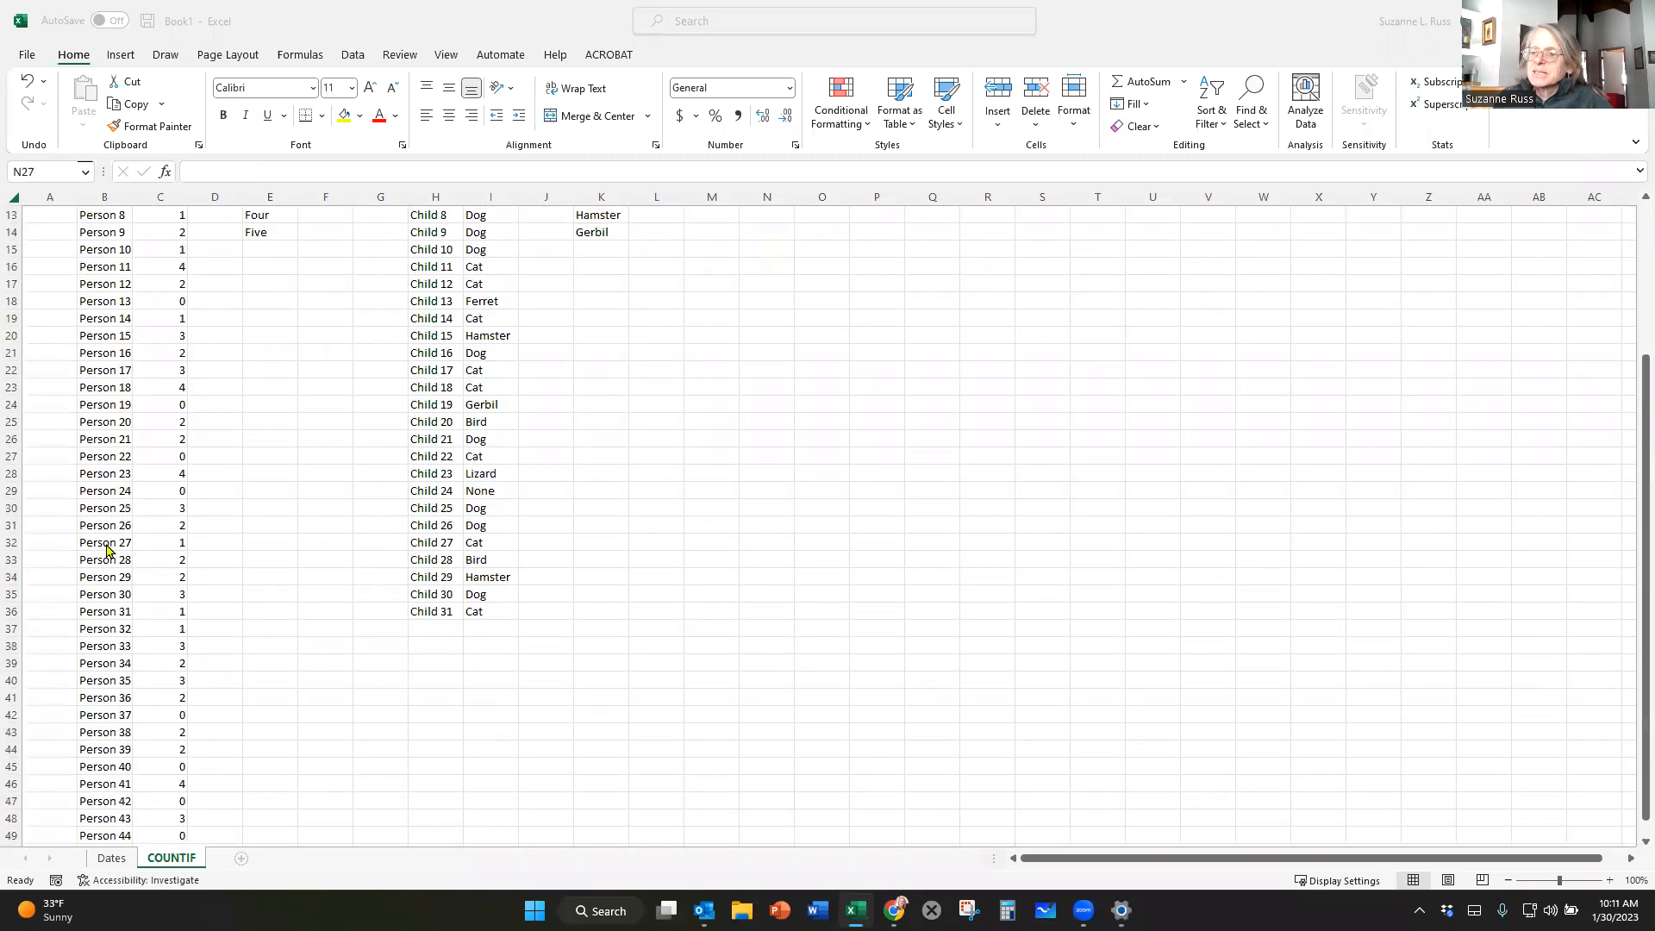
scroll(99, 683, up, 6)
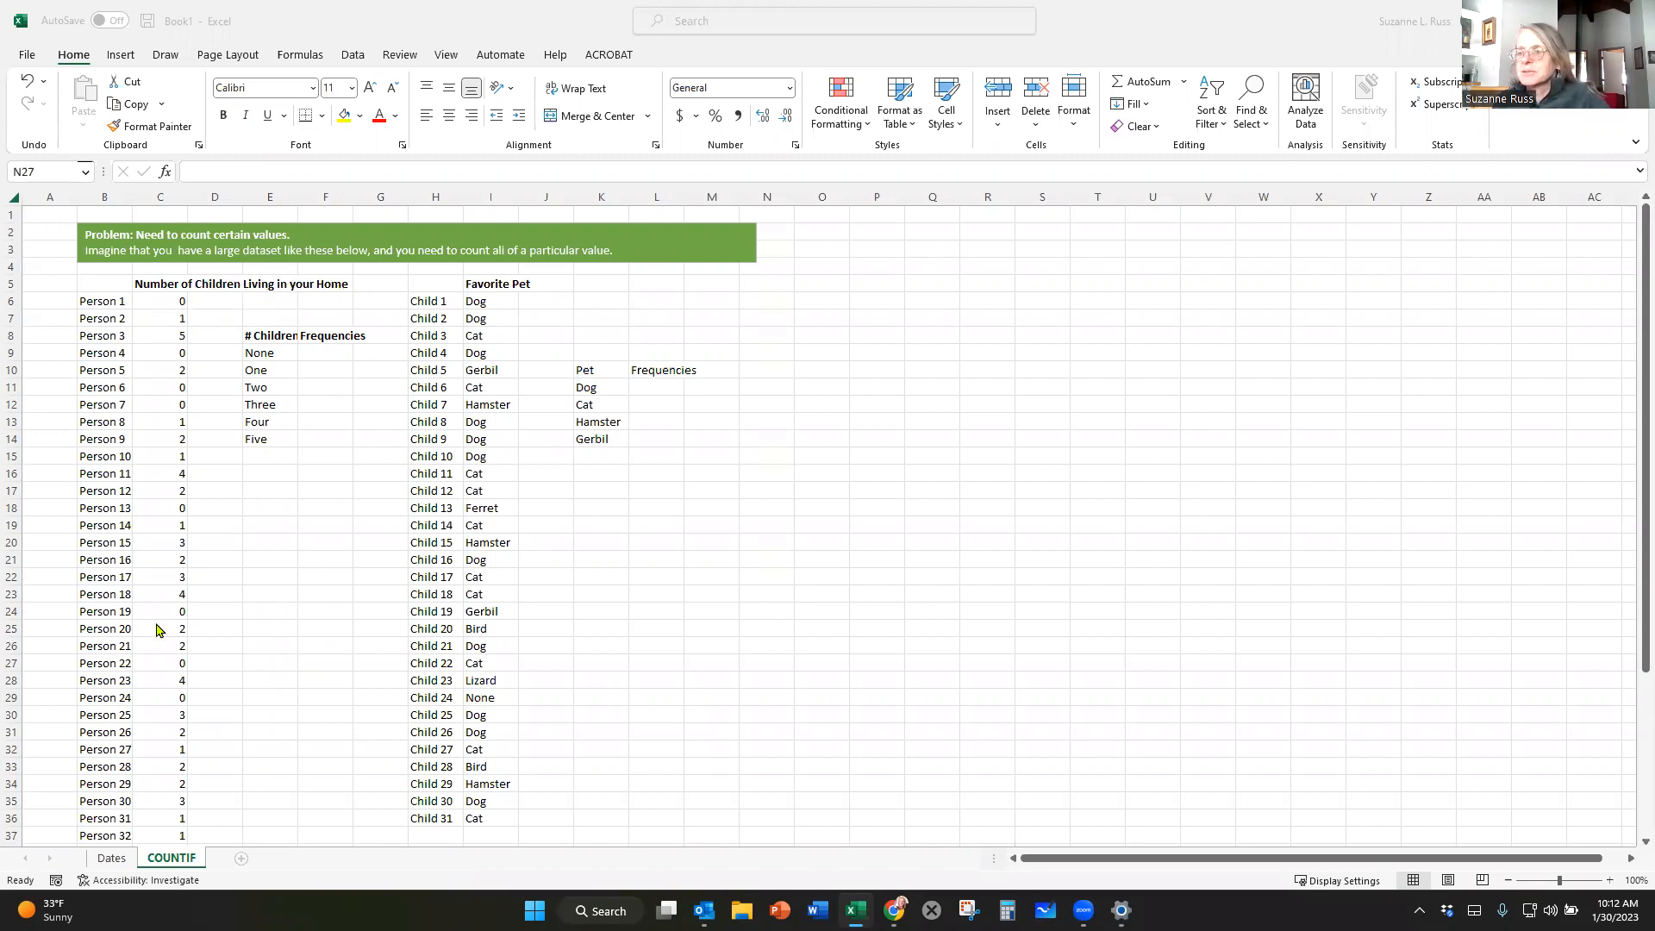
scroll(164, 741, down, 5)
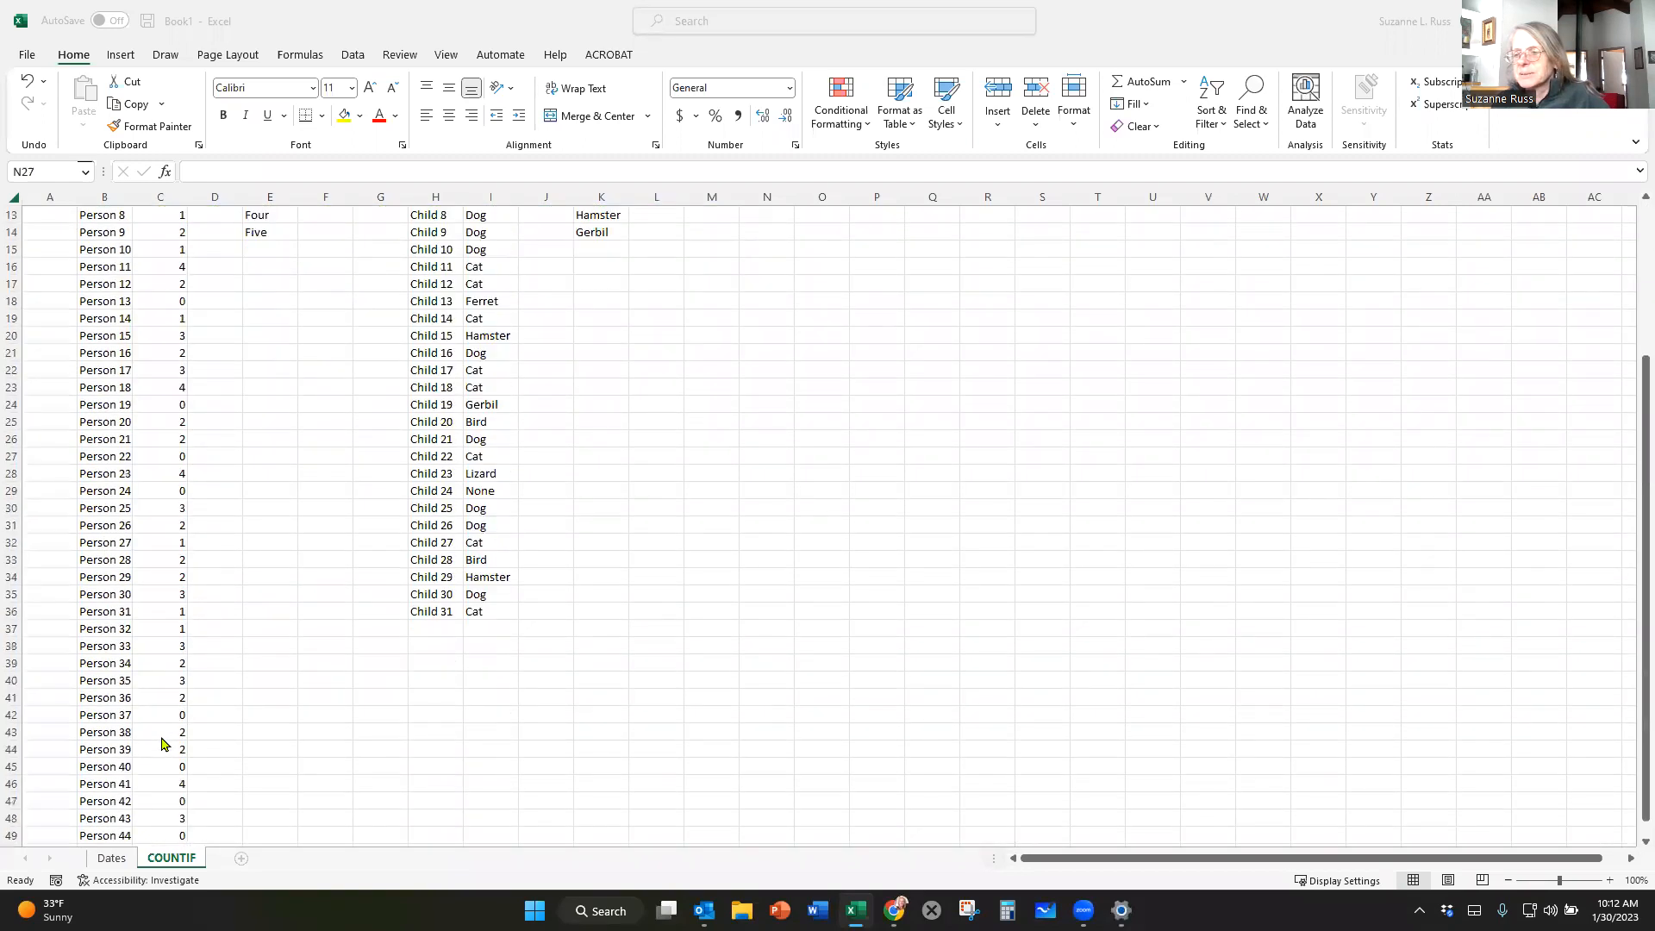
scroll(164, 742, up, 5)
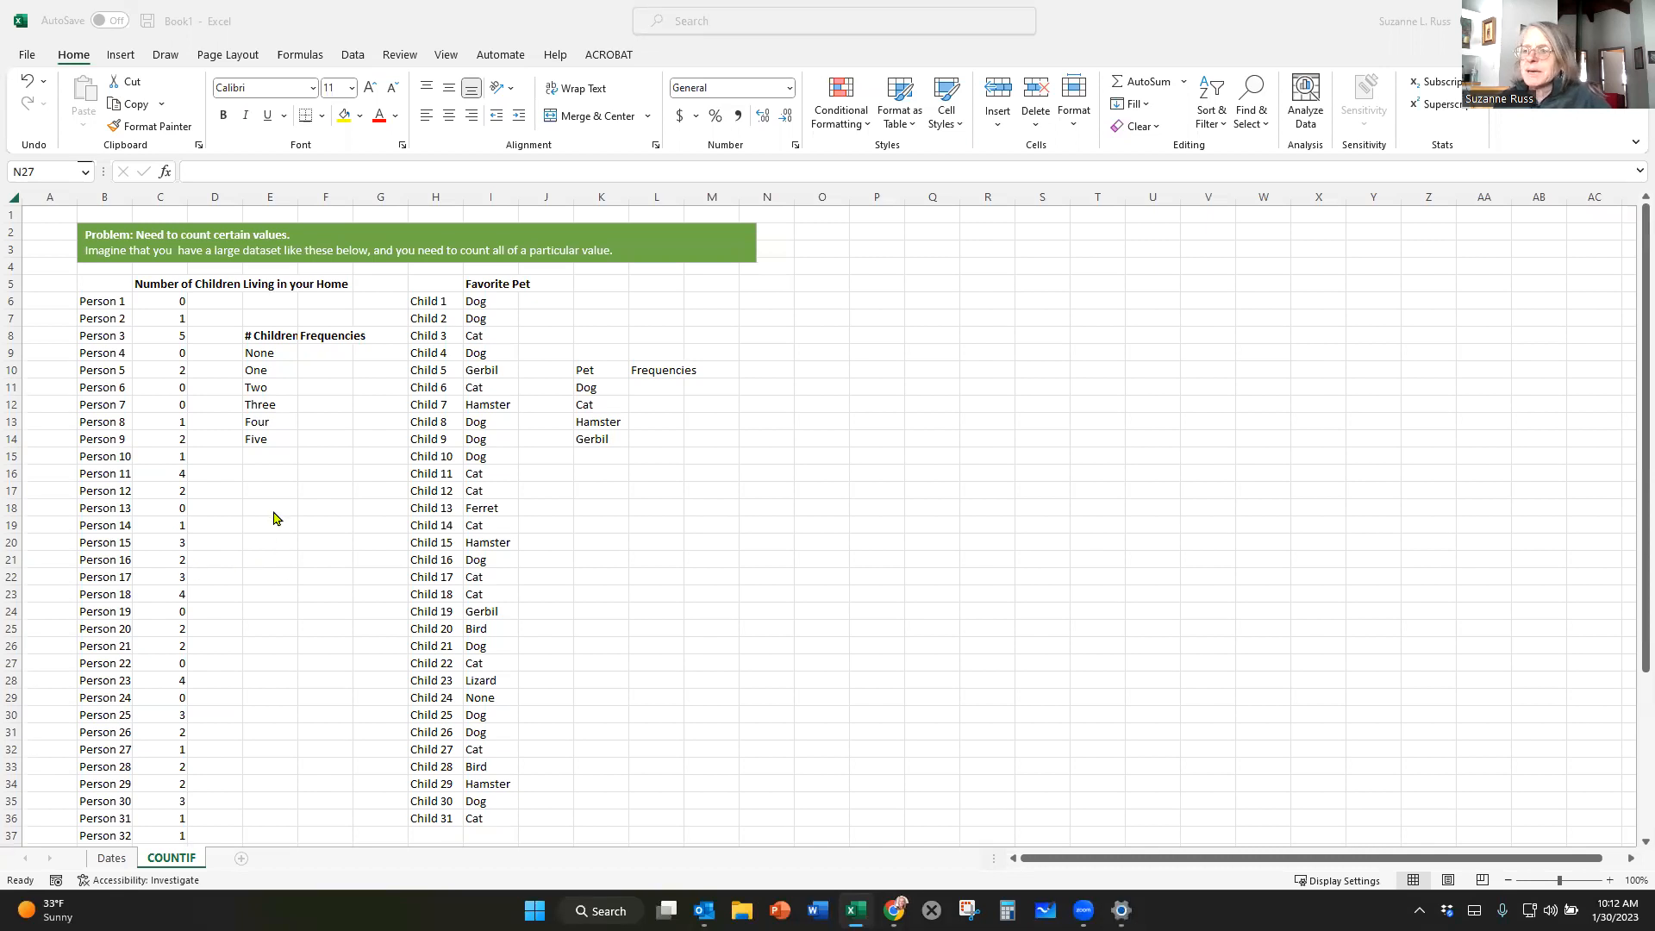
click(314, 354)
click(315, 353)
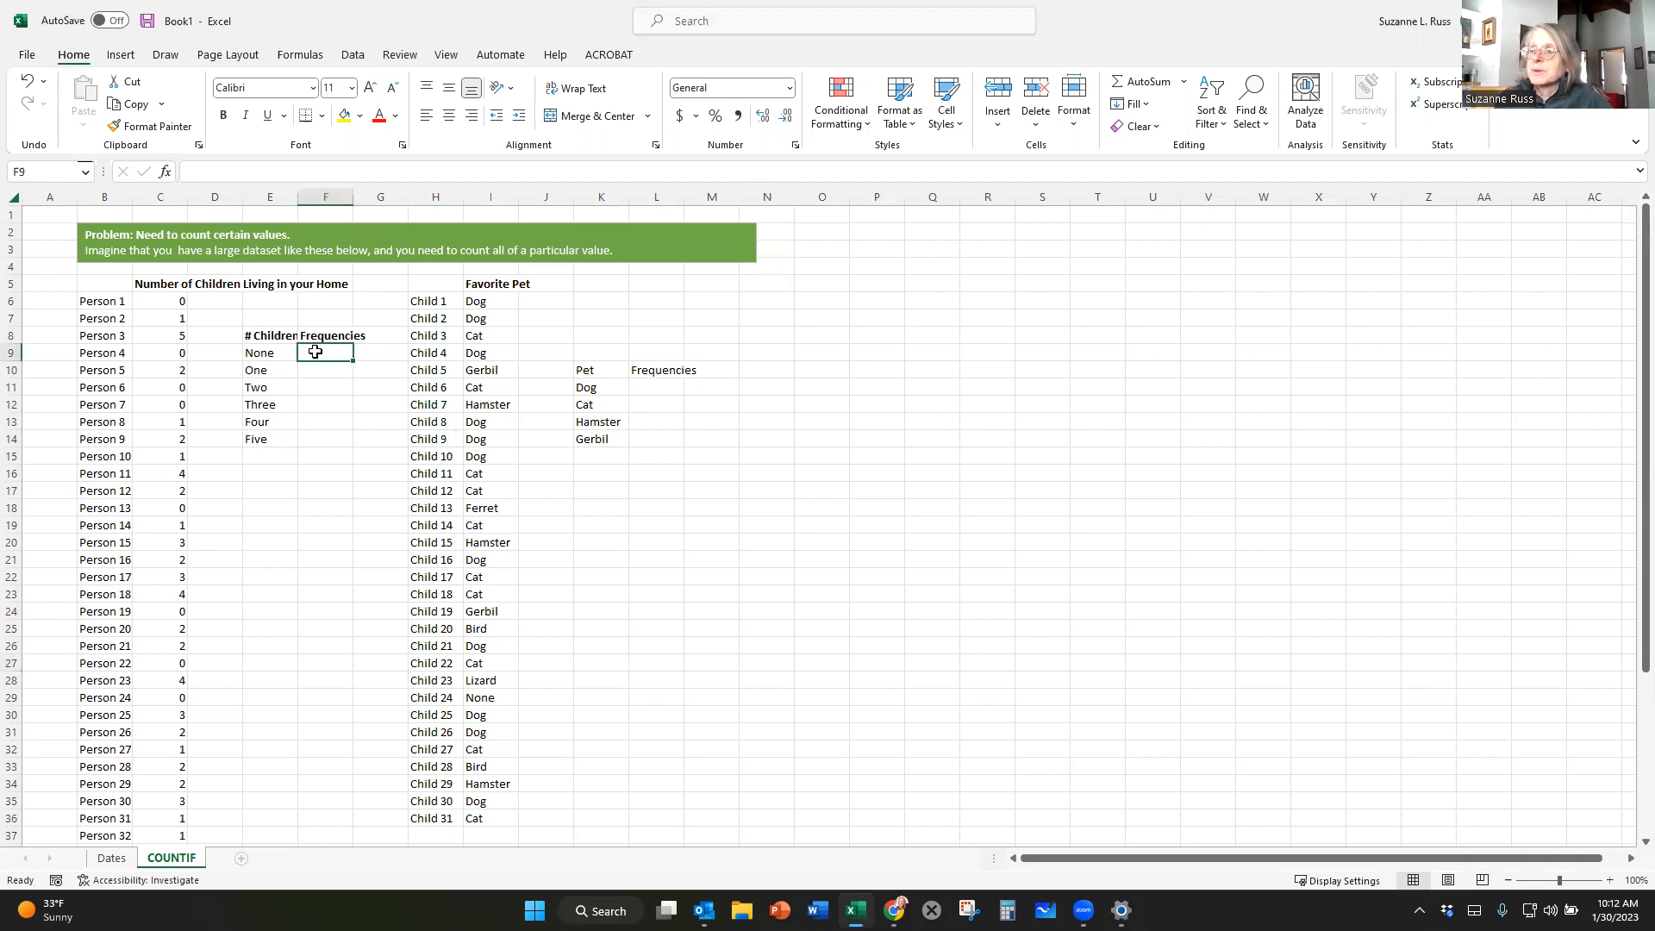
drag(270, 355, 267, 379)
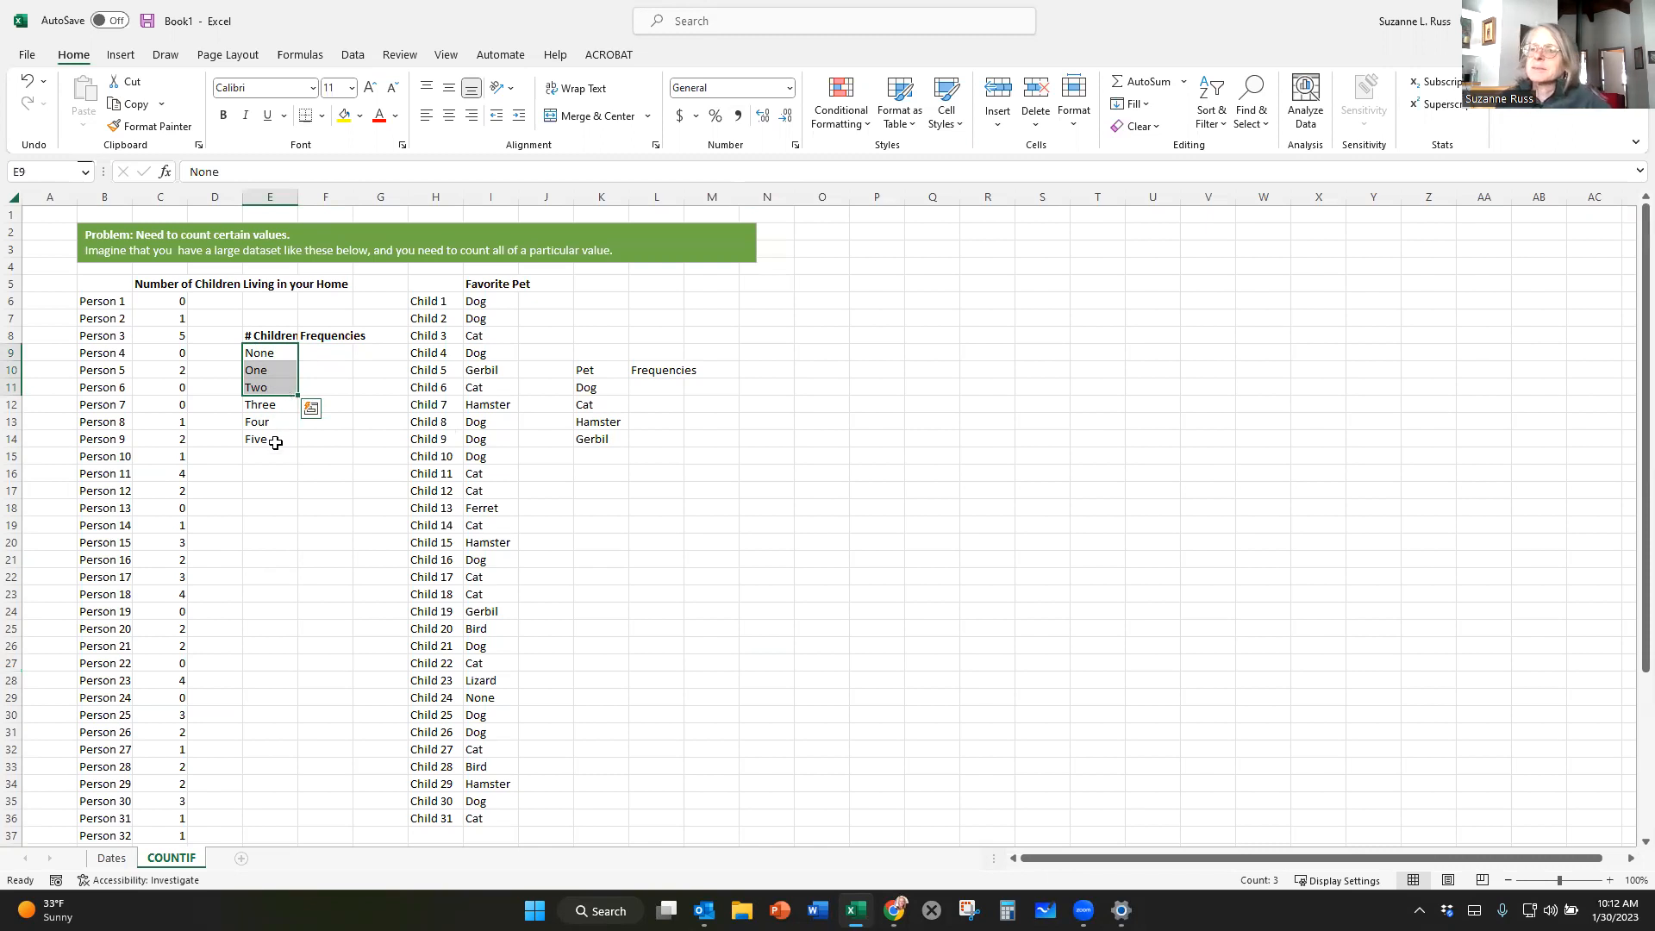
Enter the formula =COUNTIF(C6:C50,0) in cell F9 to count the homes with no children.
click(317, 355)
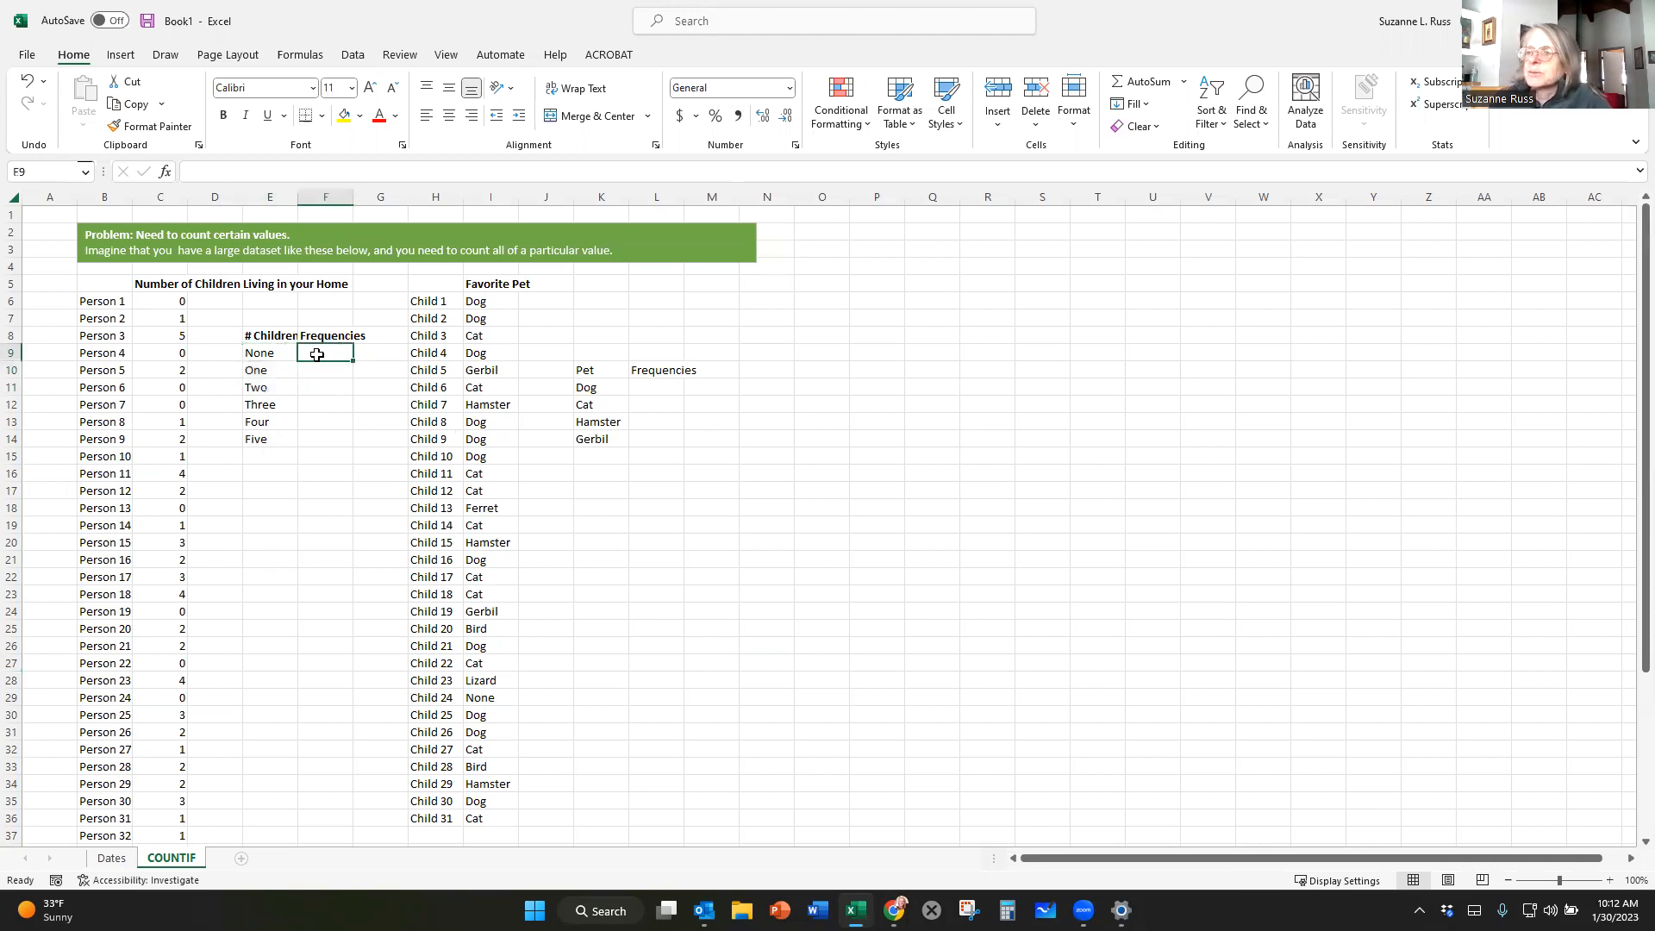
click(208, 169)
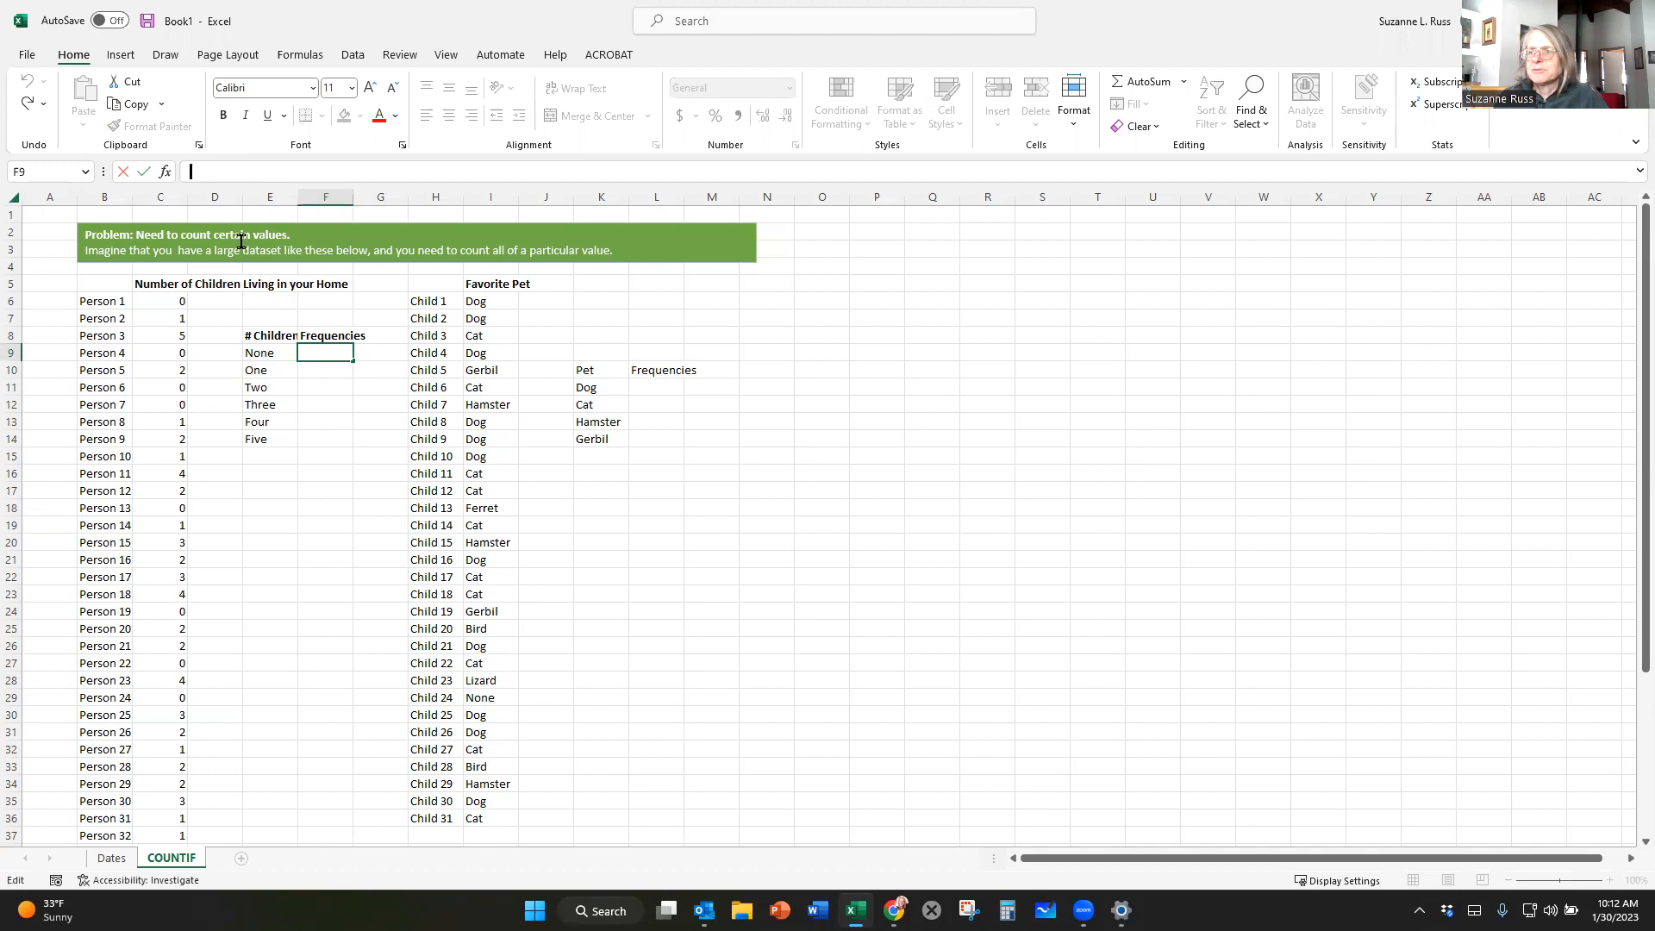
text(=)
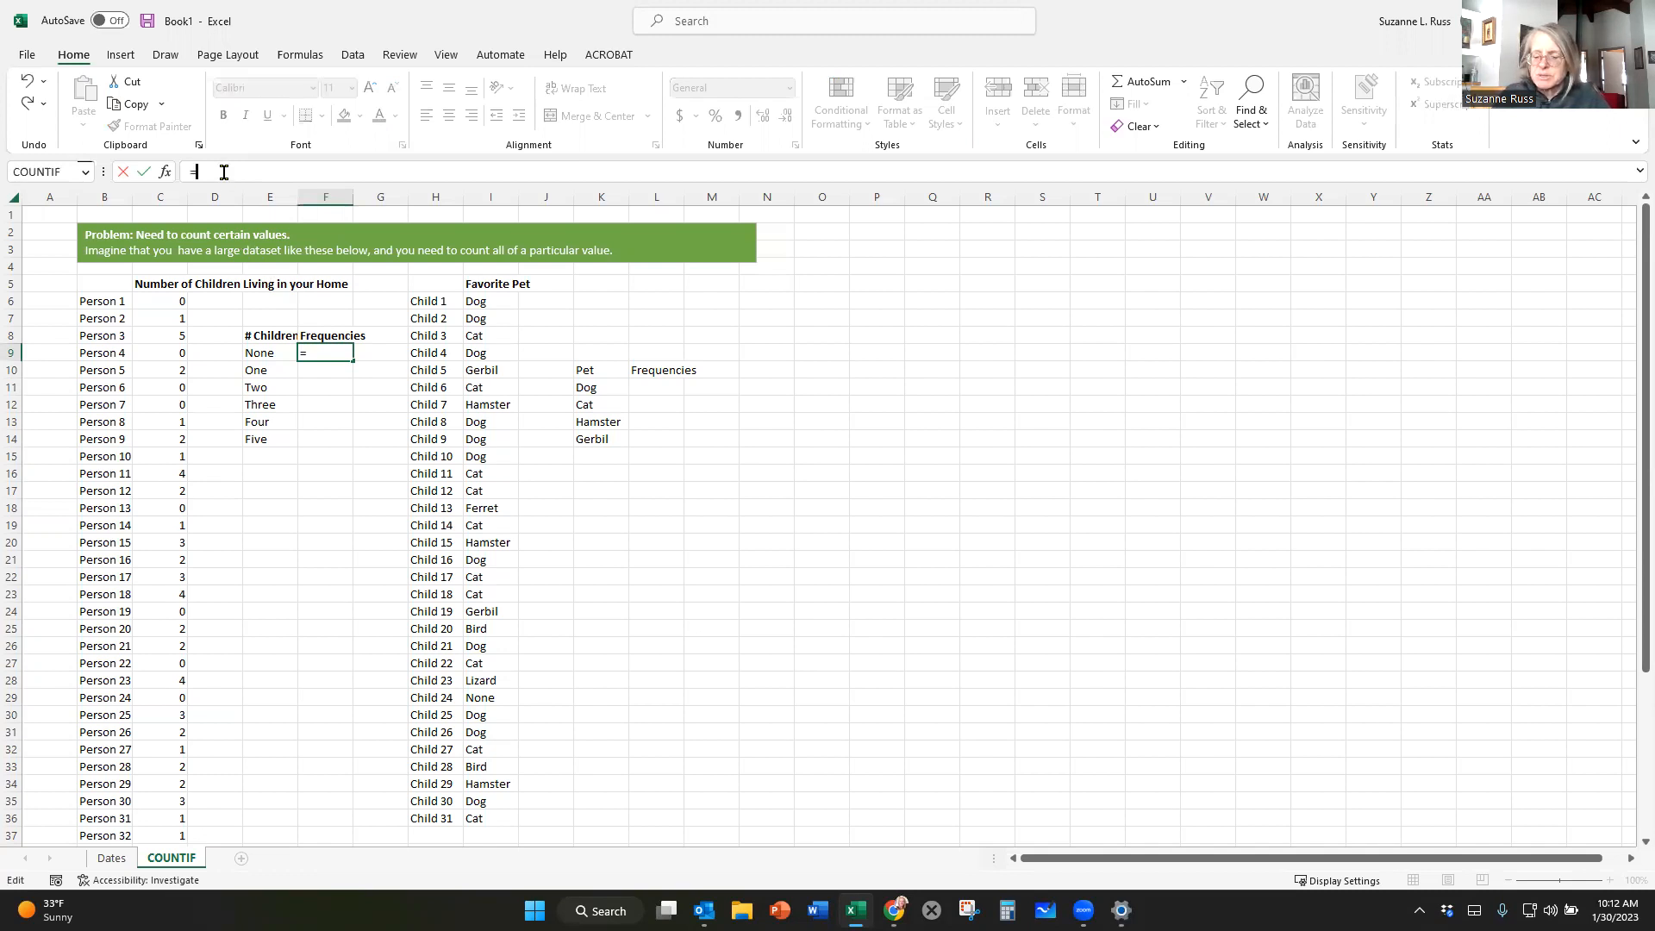
text(COUN)
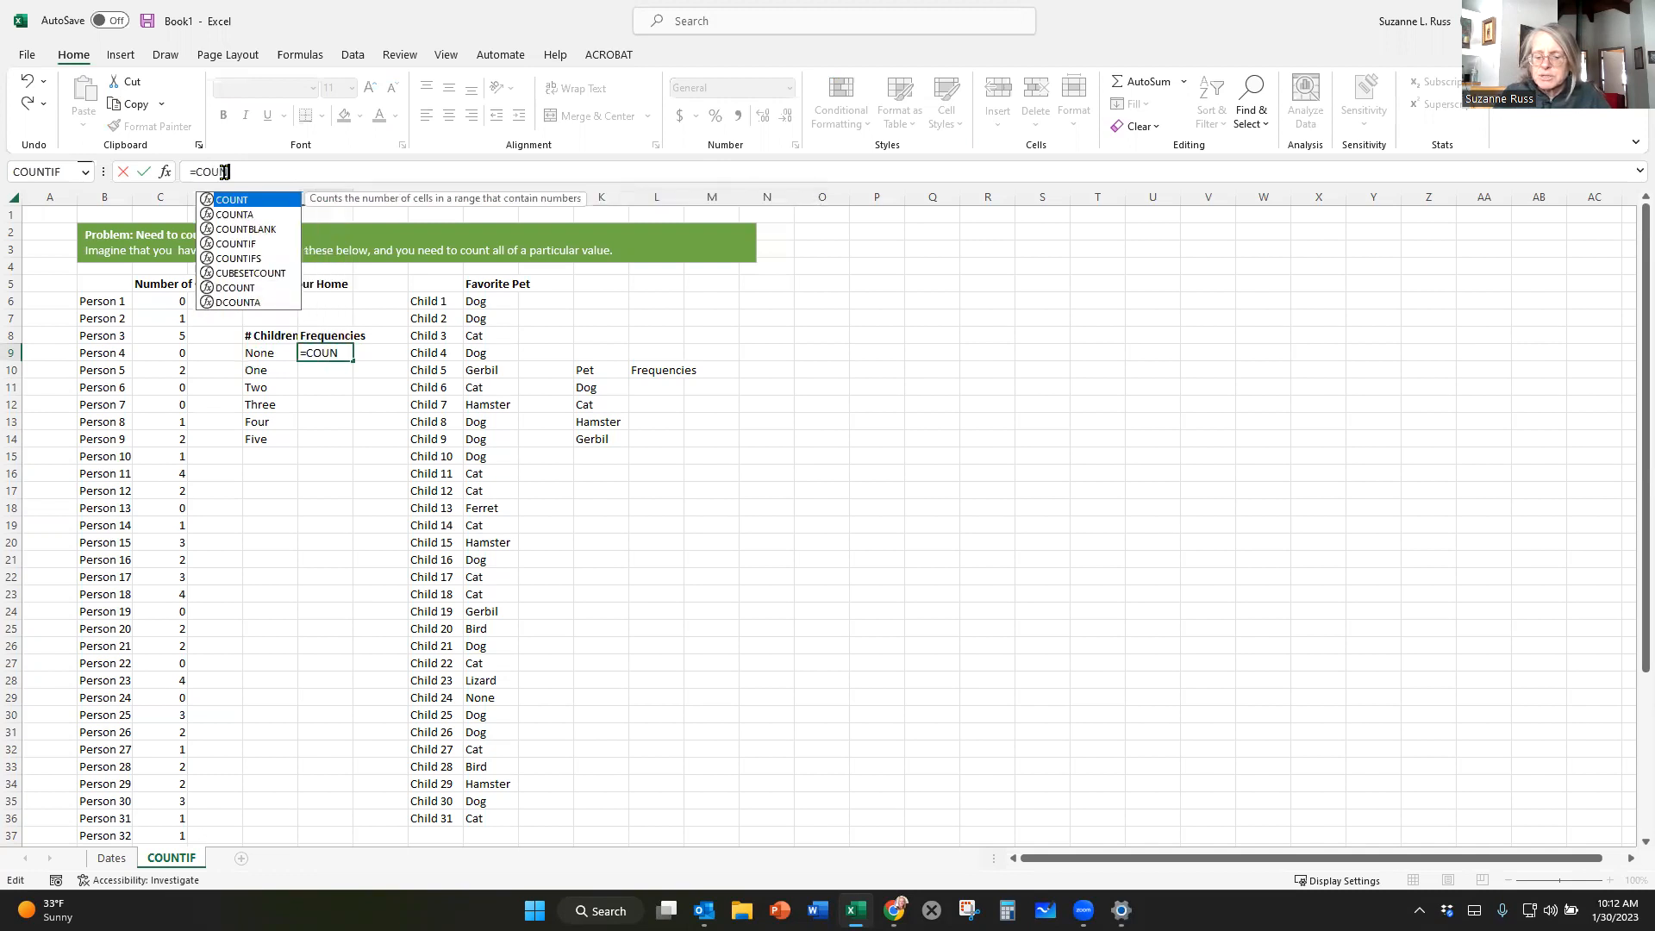
text(TIF)
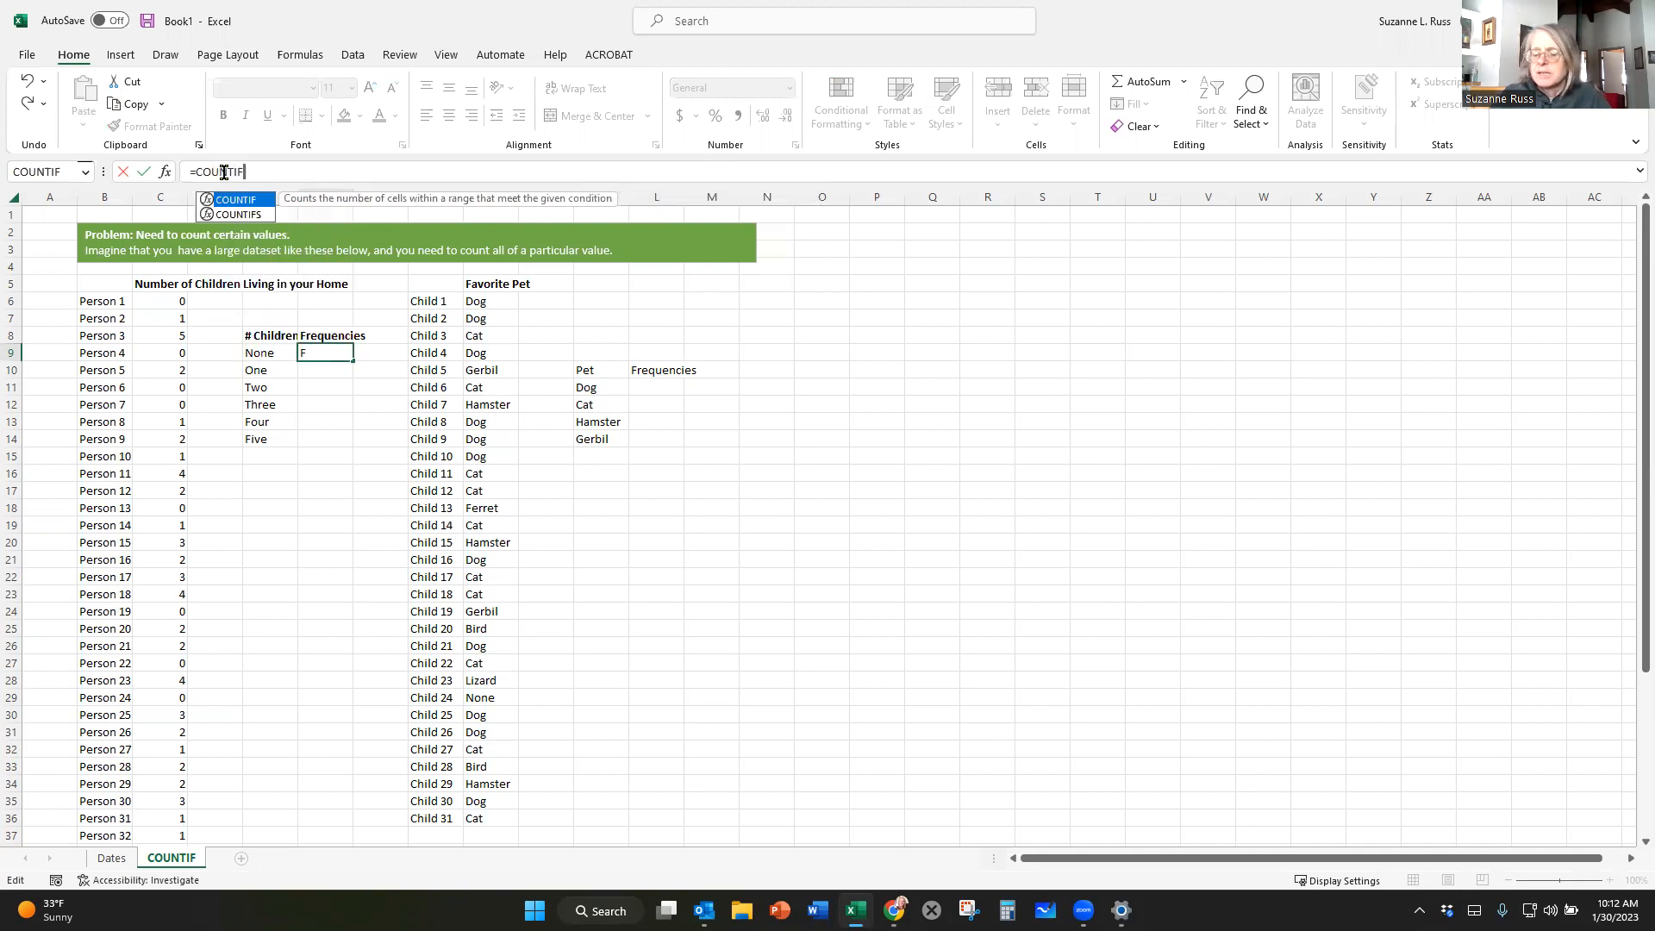
text(()
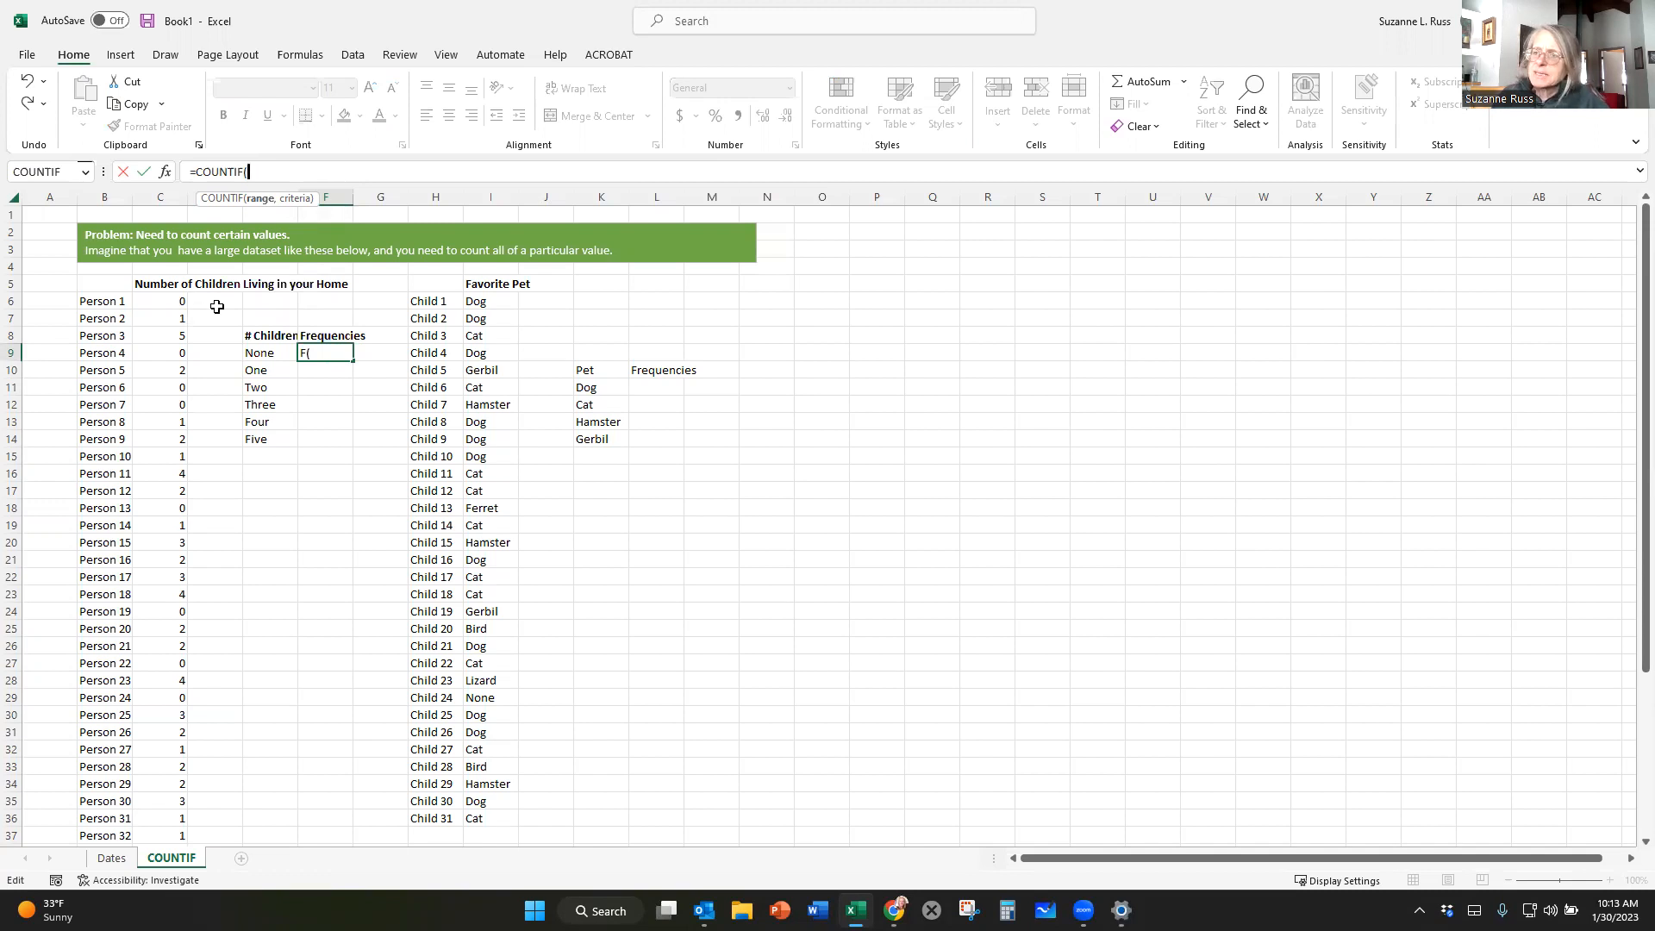
click(156, 300)
drag(153, 307, 172, 815)
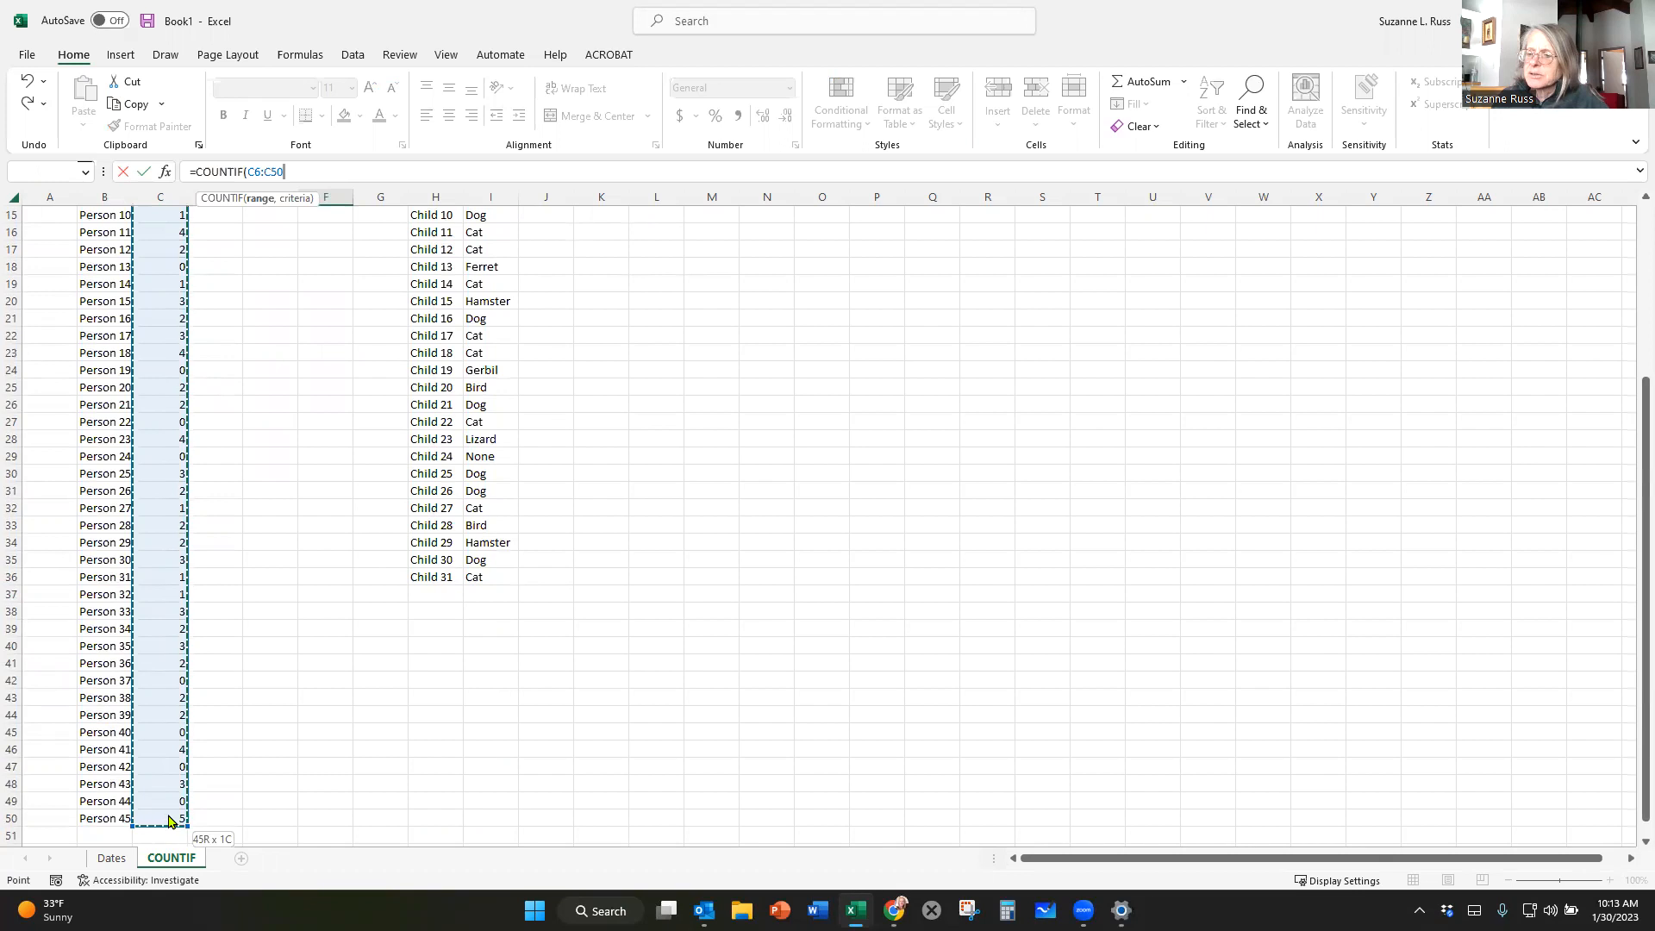
scroll(286, 681, up, 4)
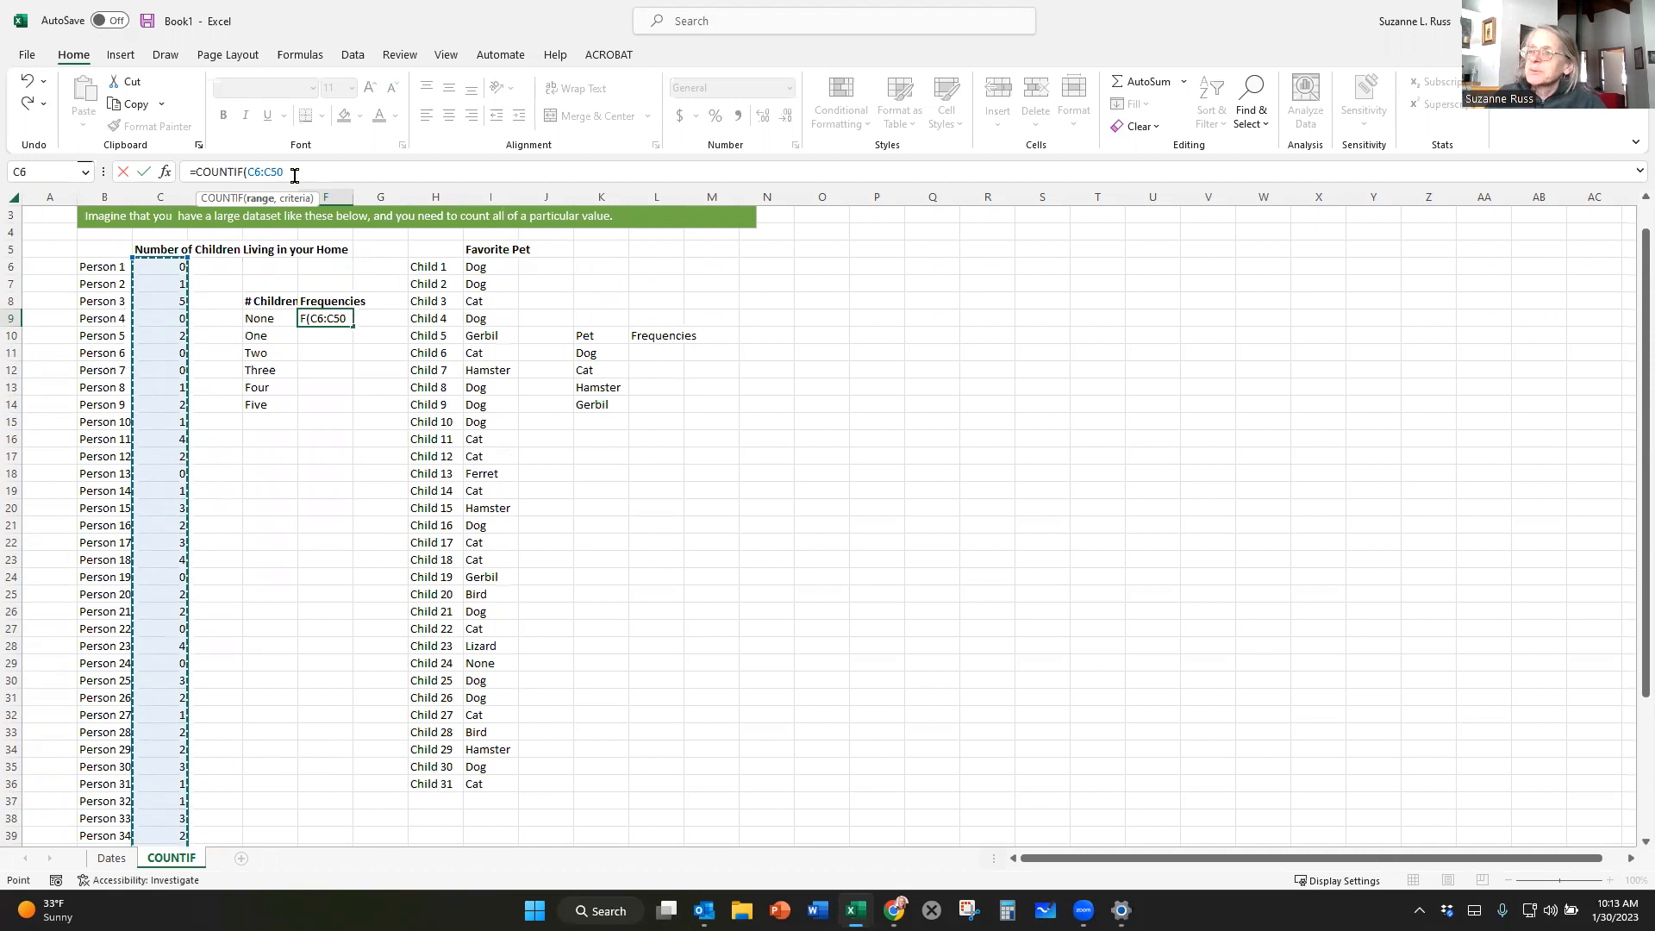
text(,)
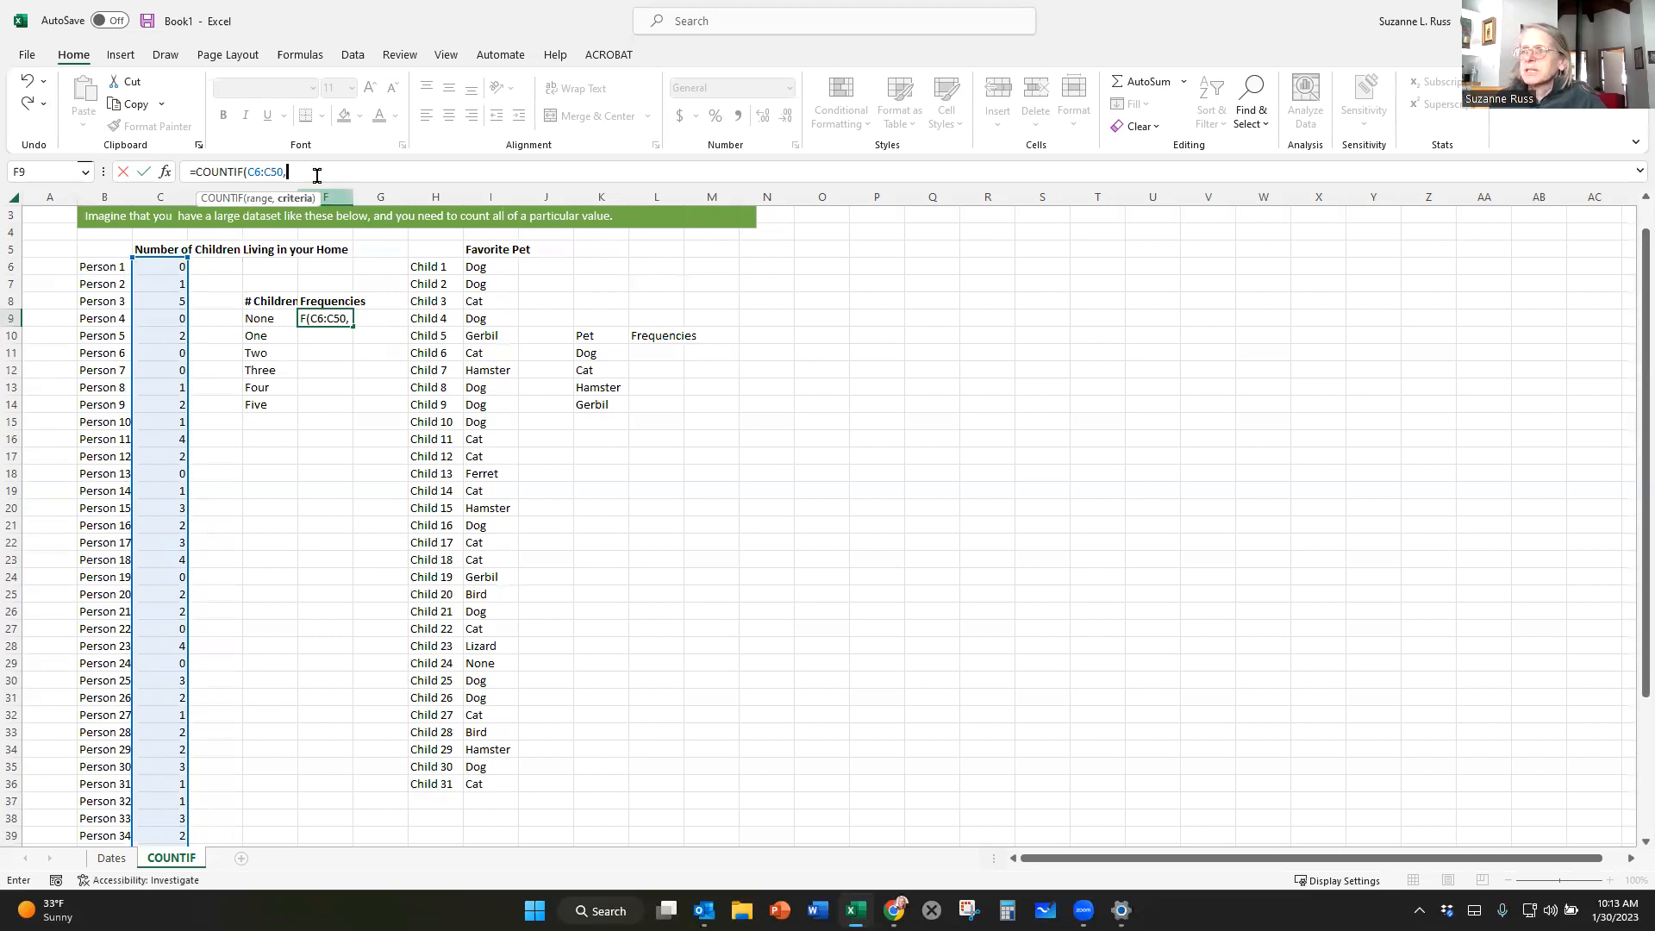
text(0)
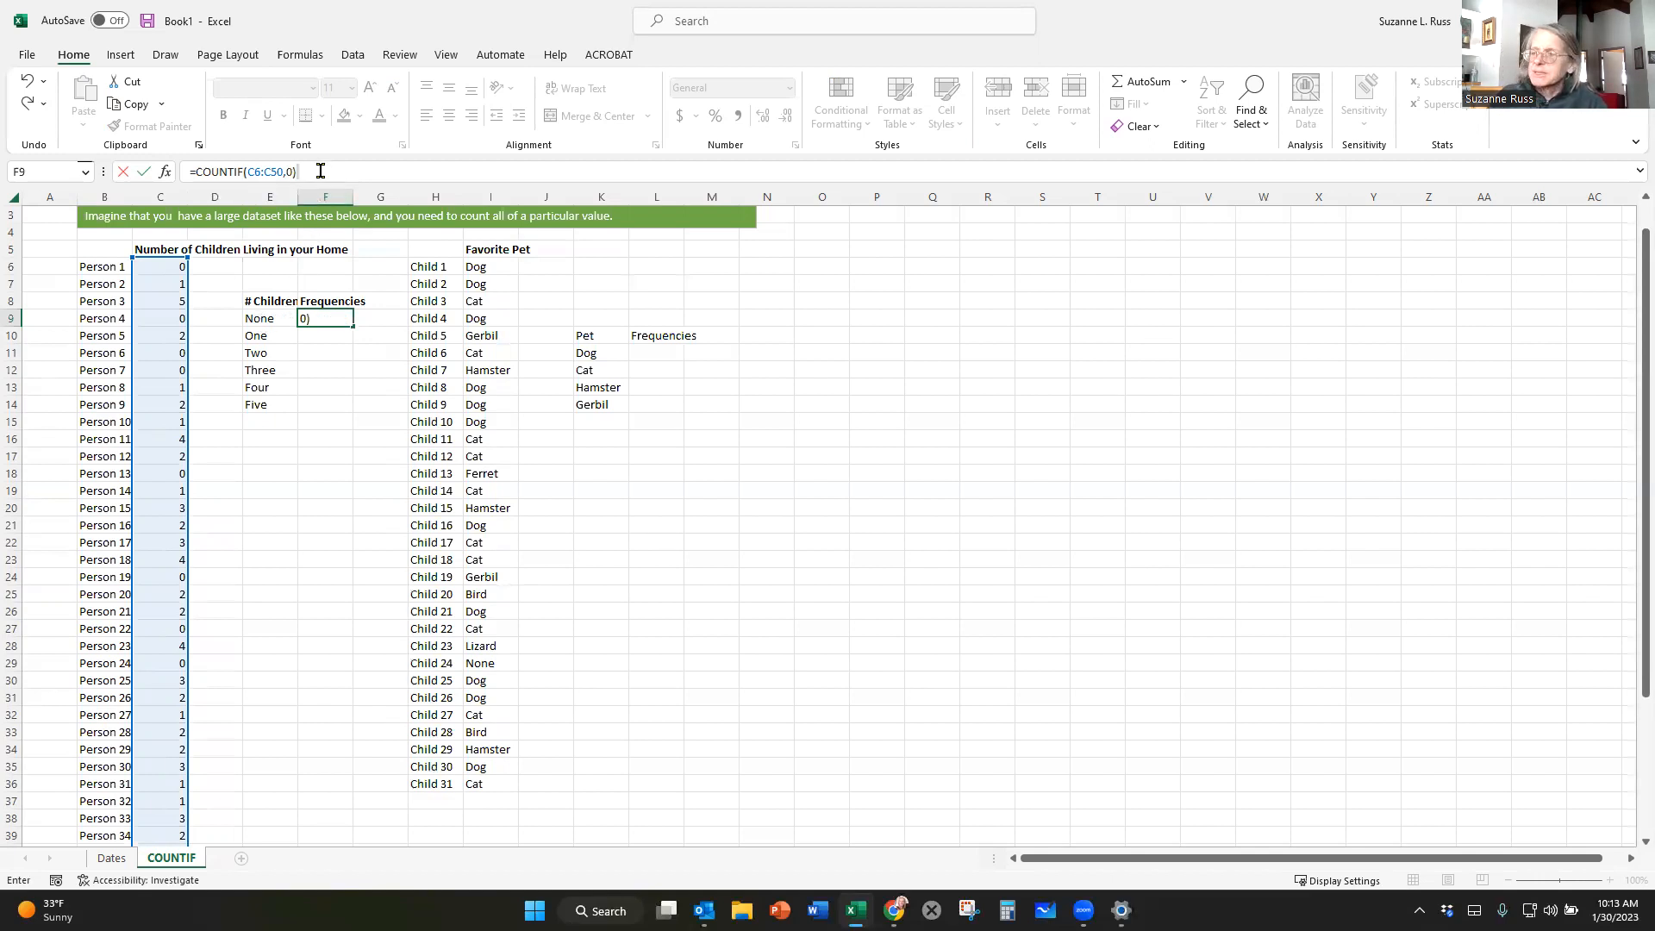
key(Return)
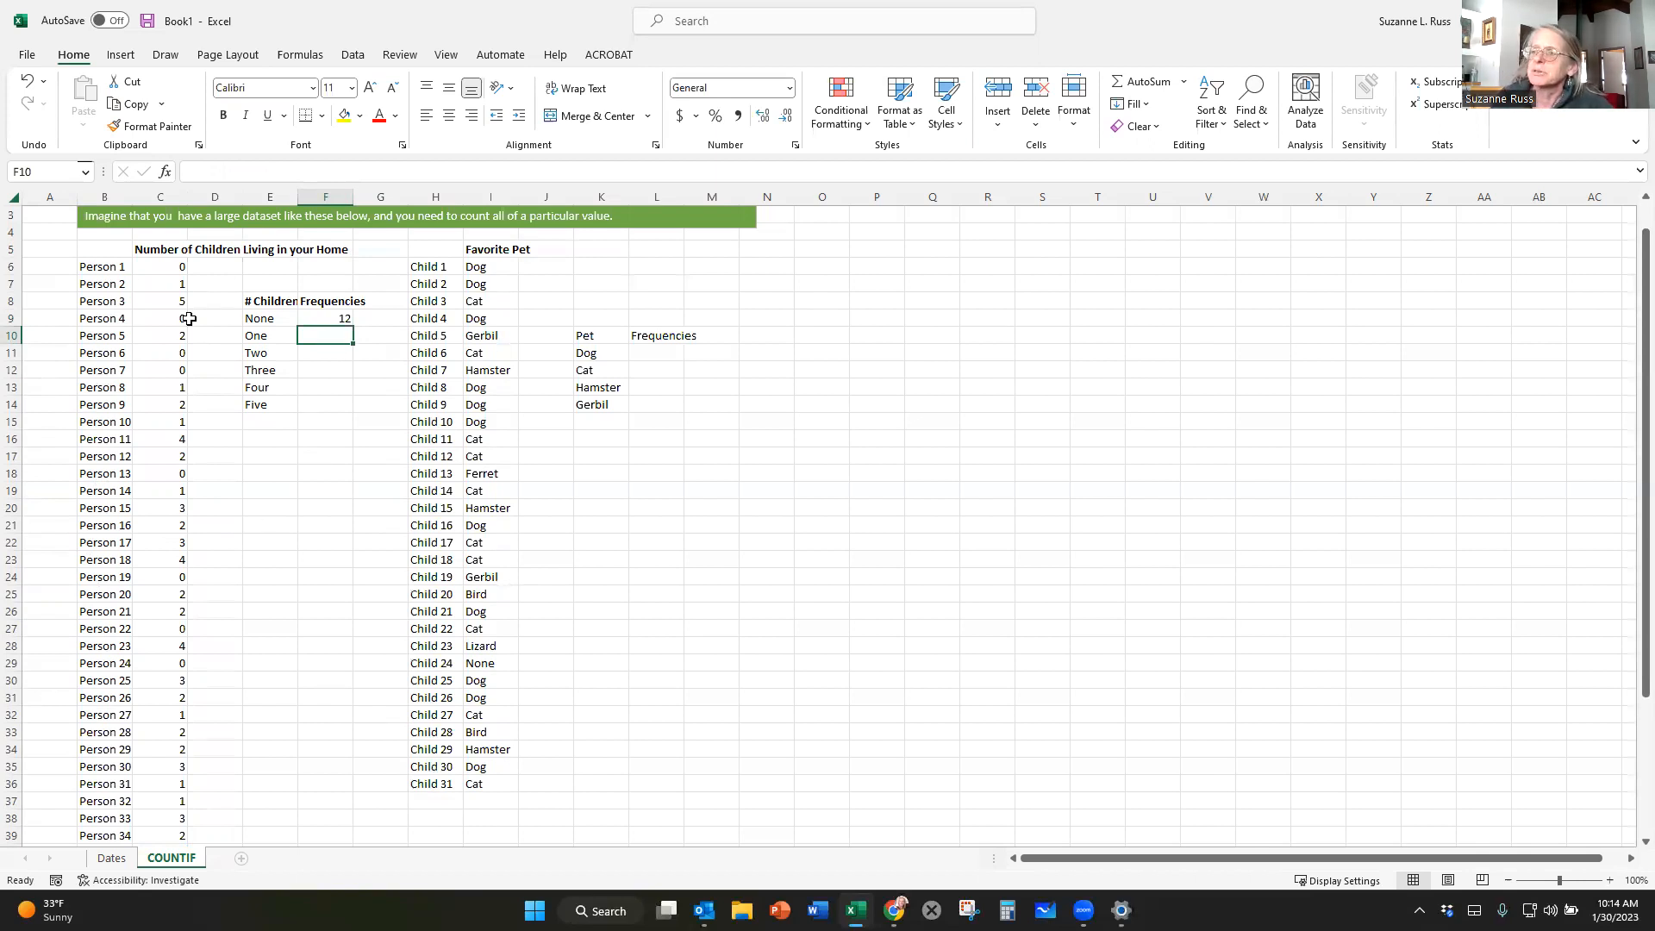
Search the function library for COUNTIF and insert it into cell F10 for the homes with one child.
click(165, 173)
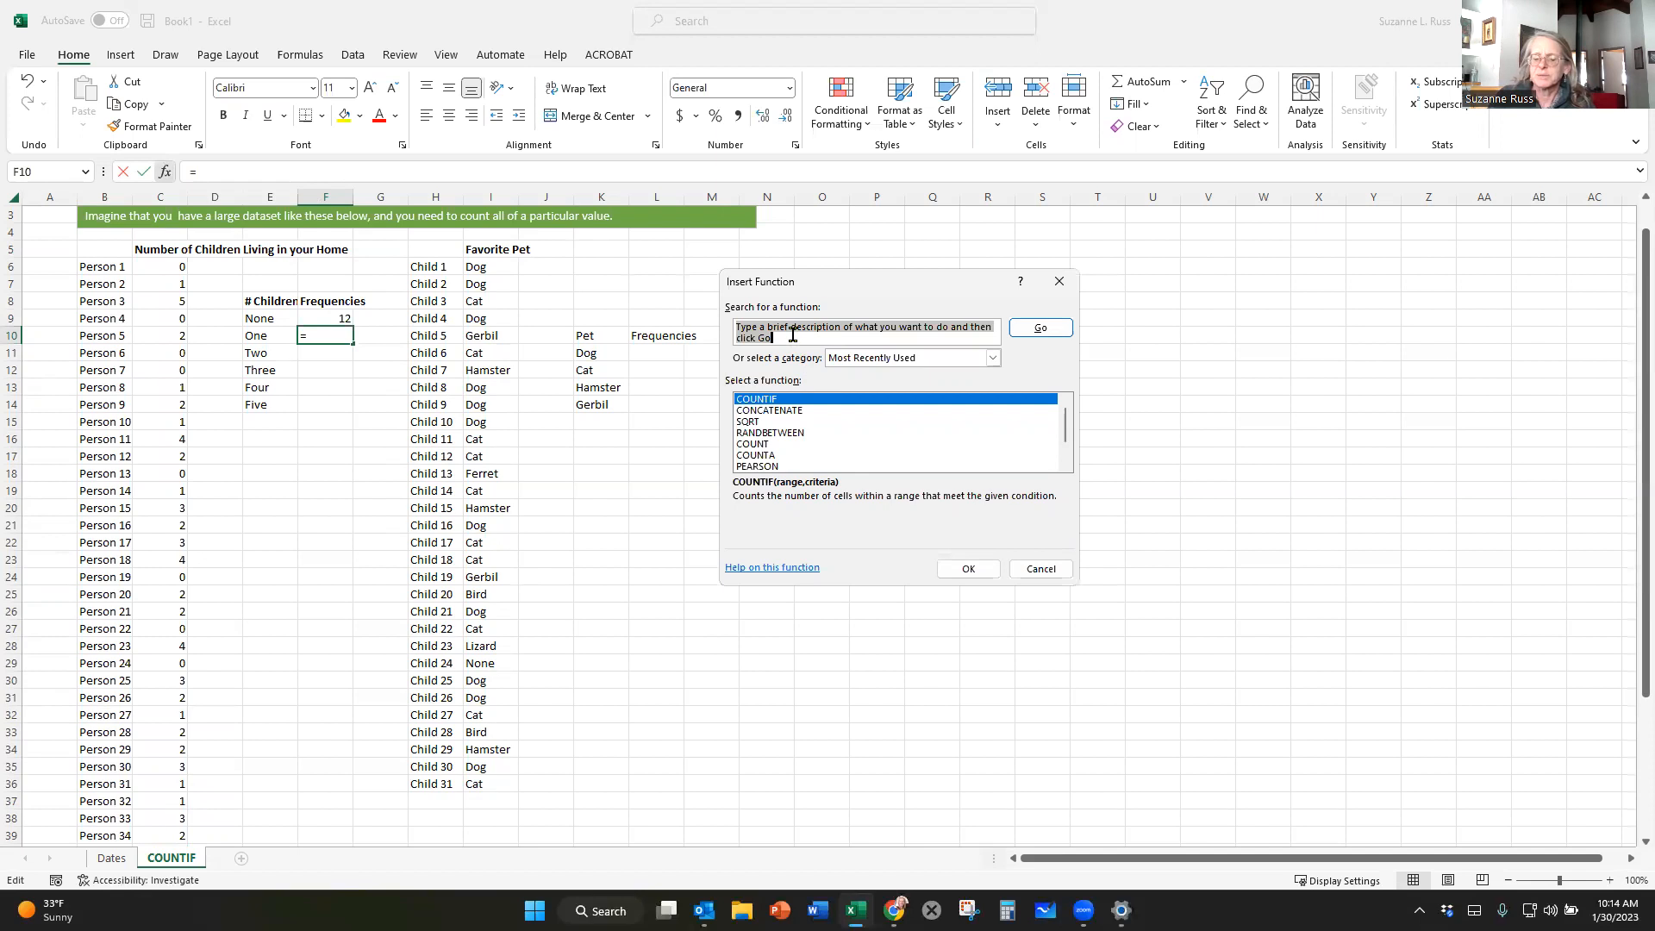
text(c)
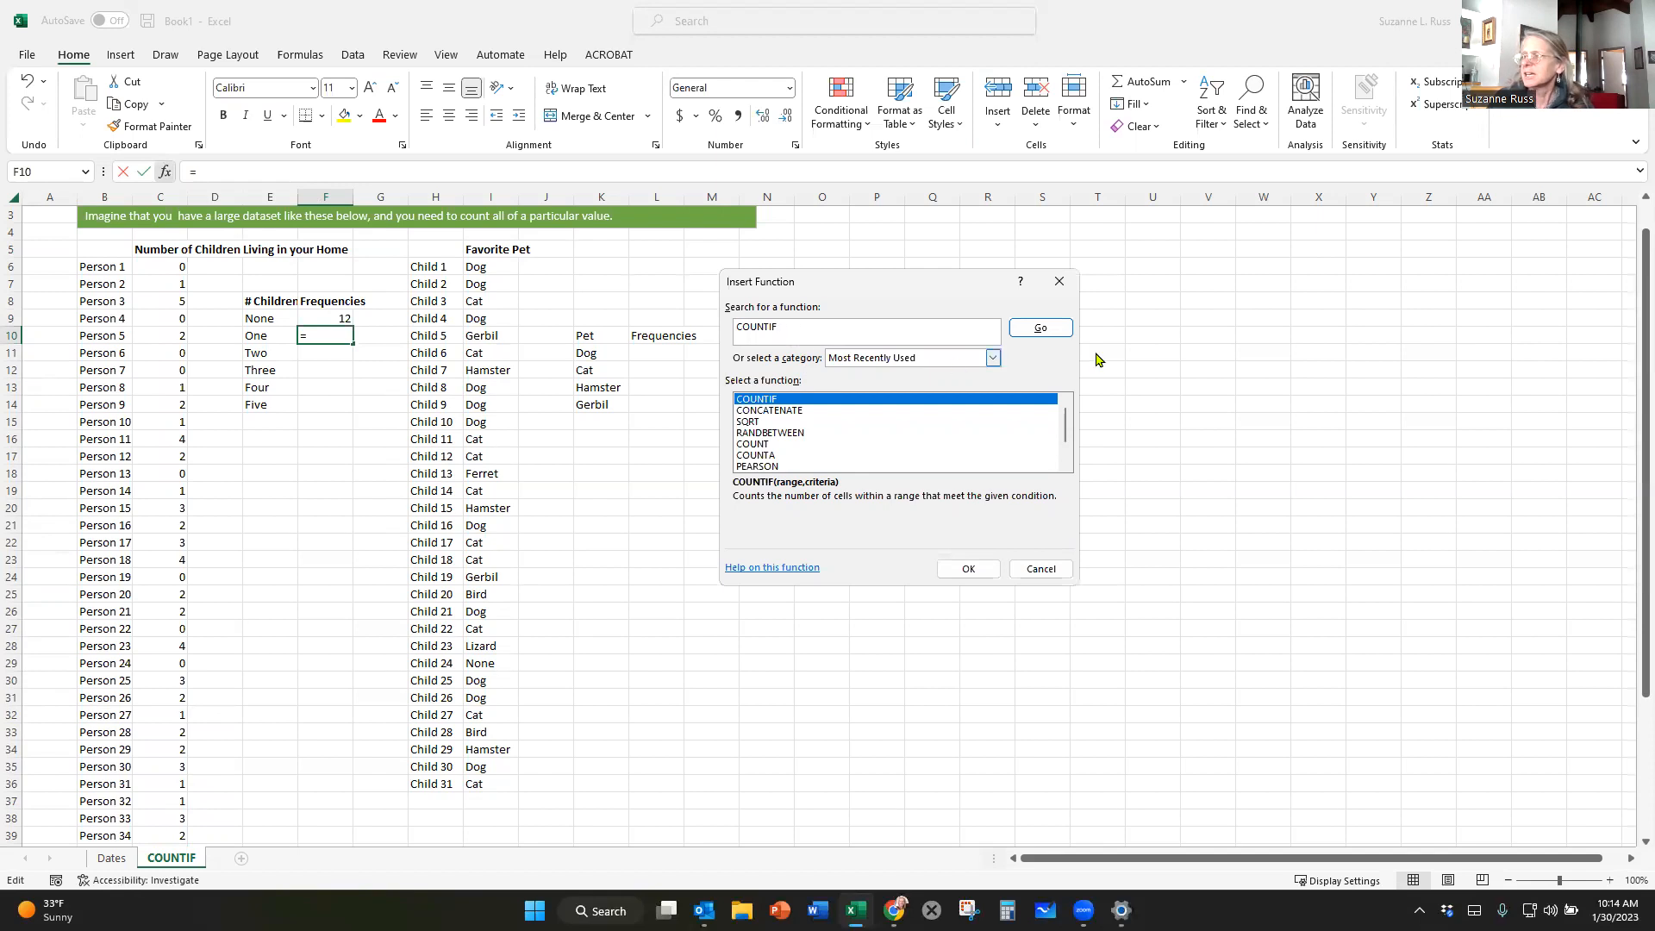
click(1040, 328)
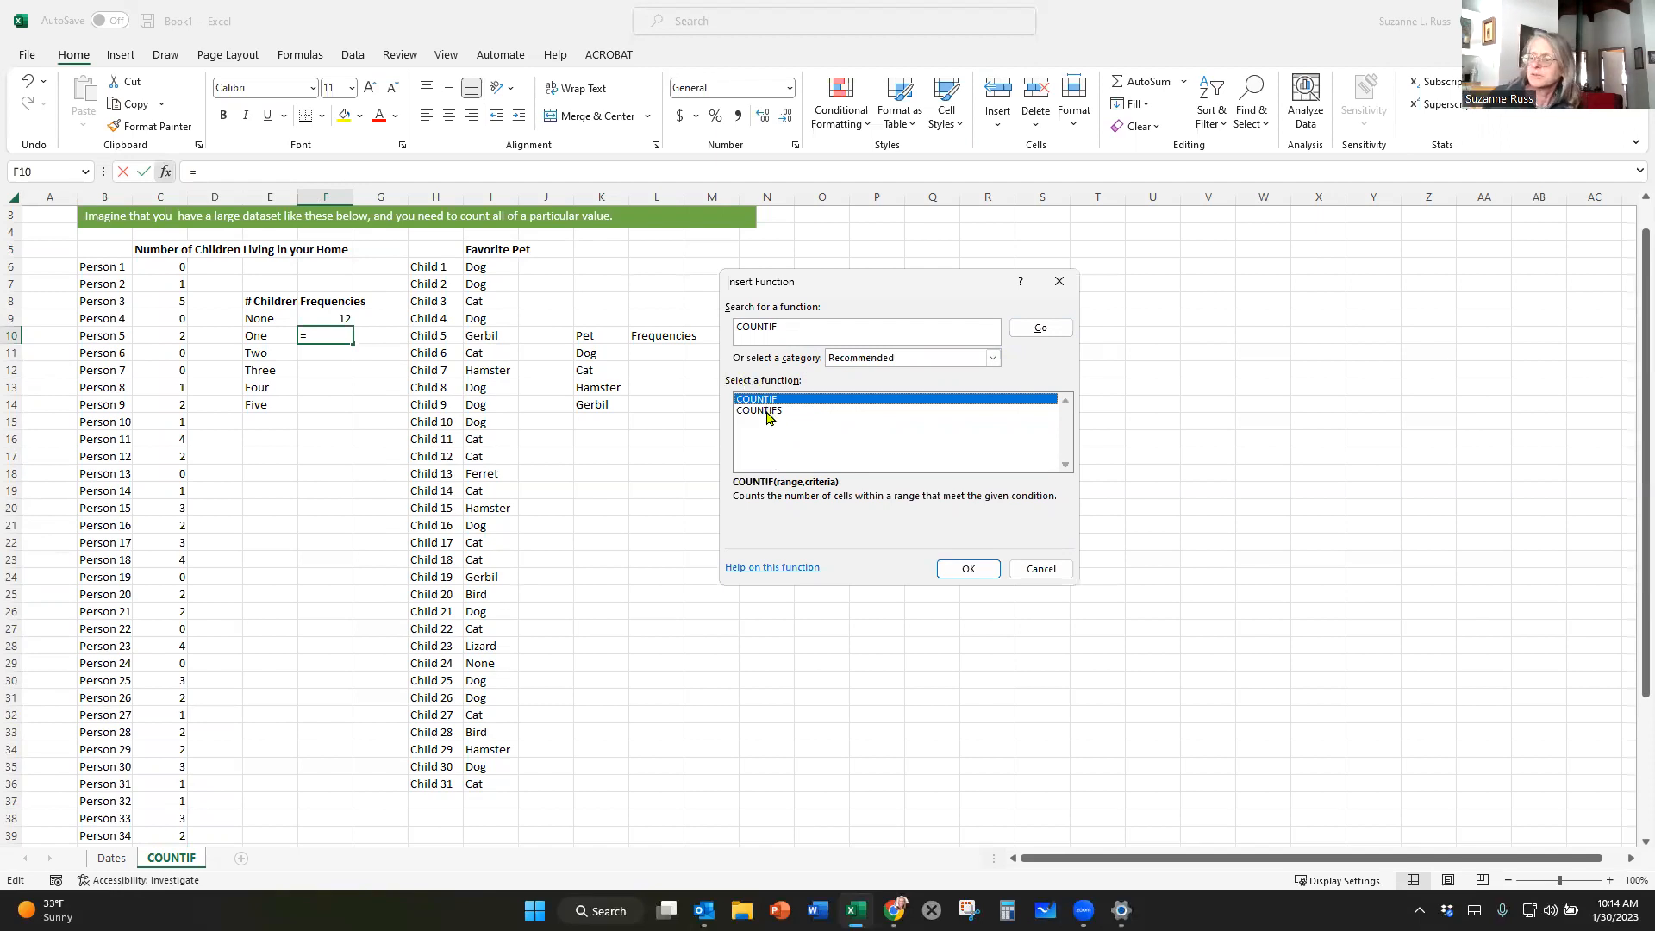
click(966, 569)
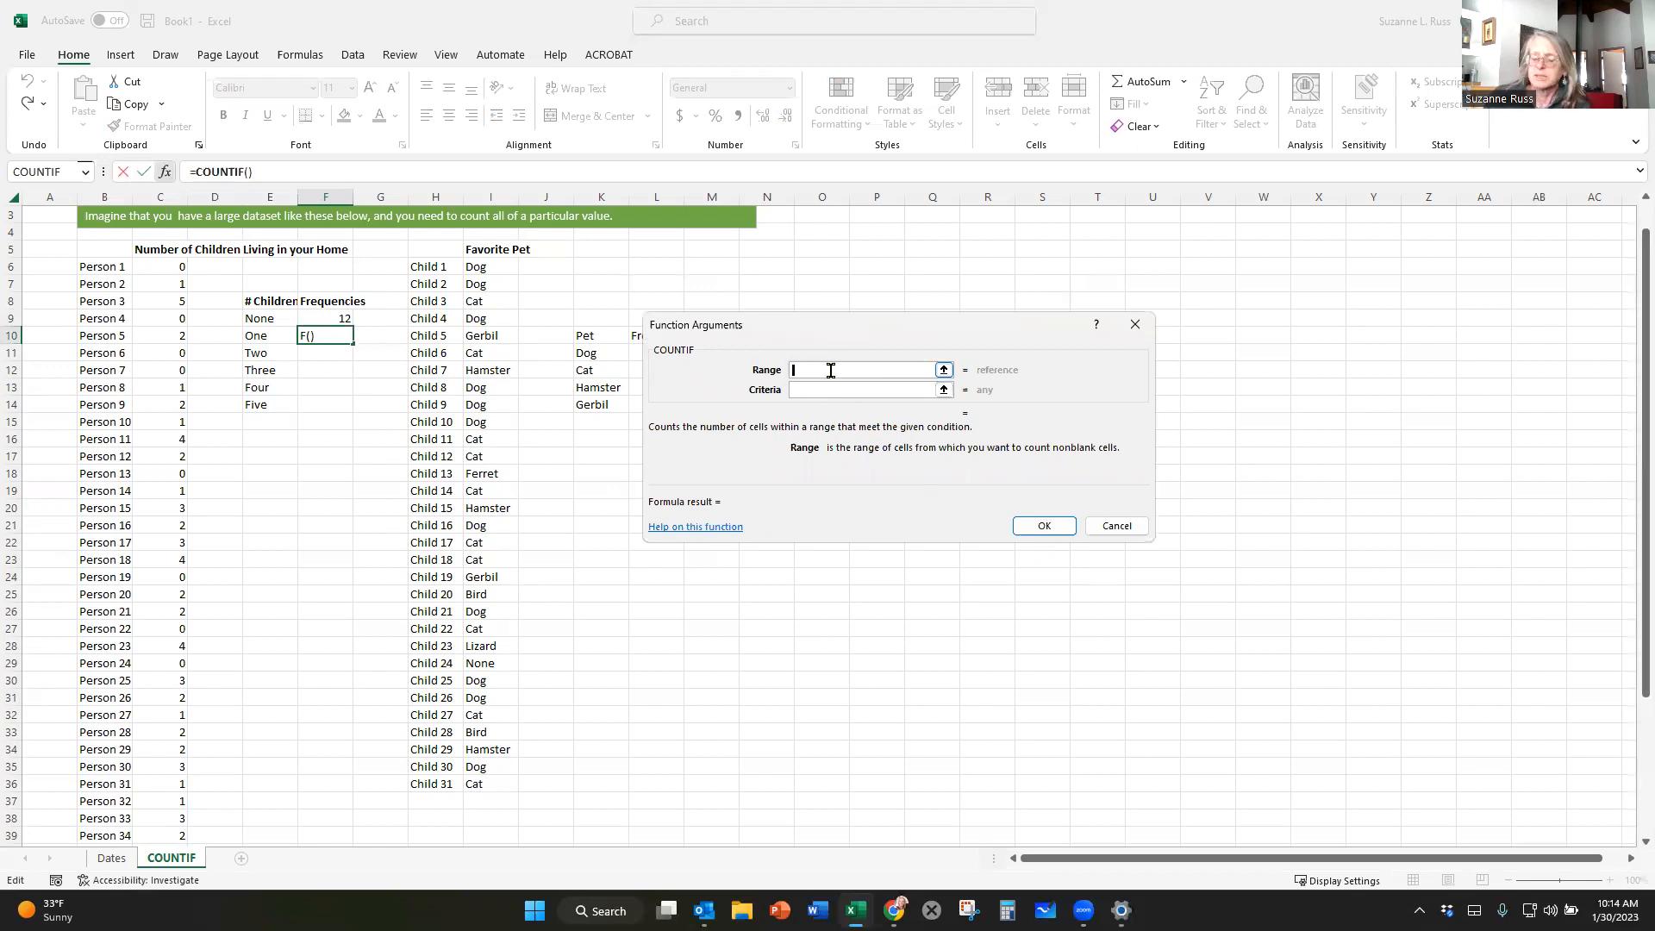
text(C6:C50)
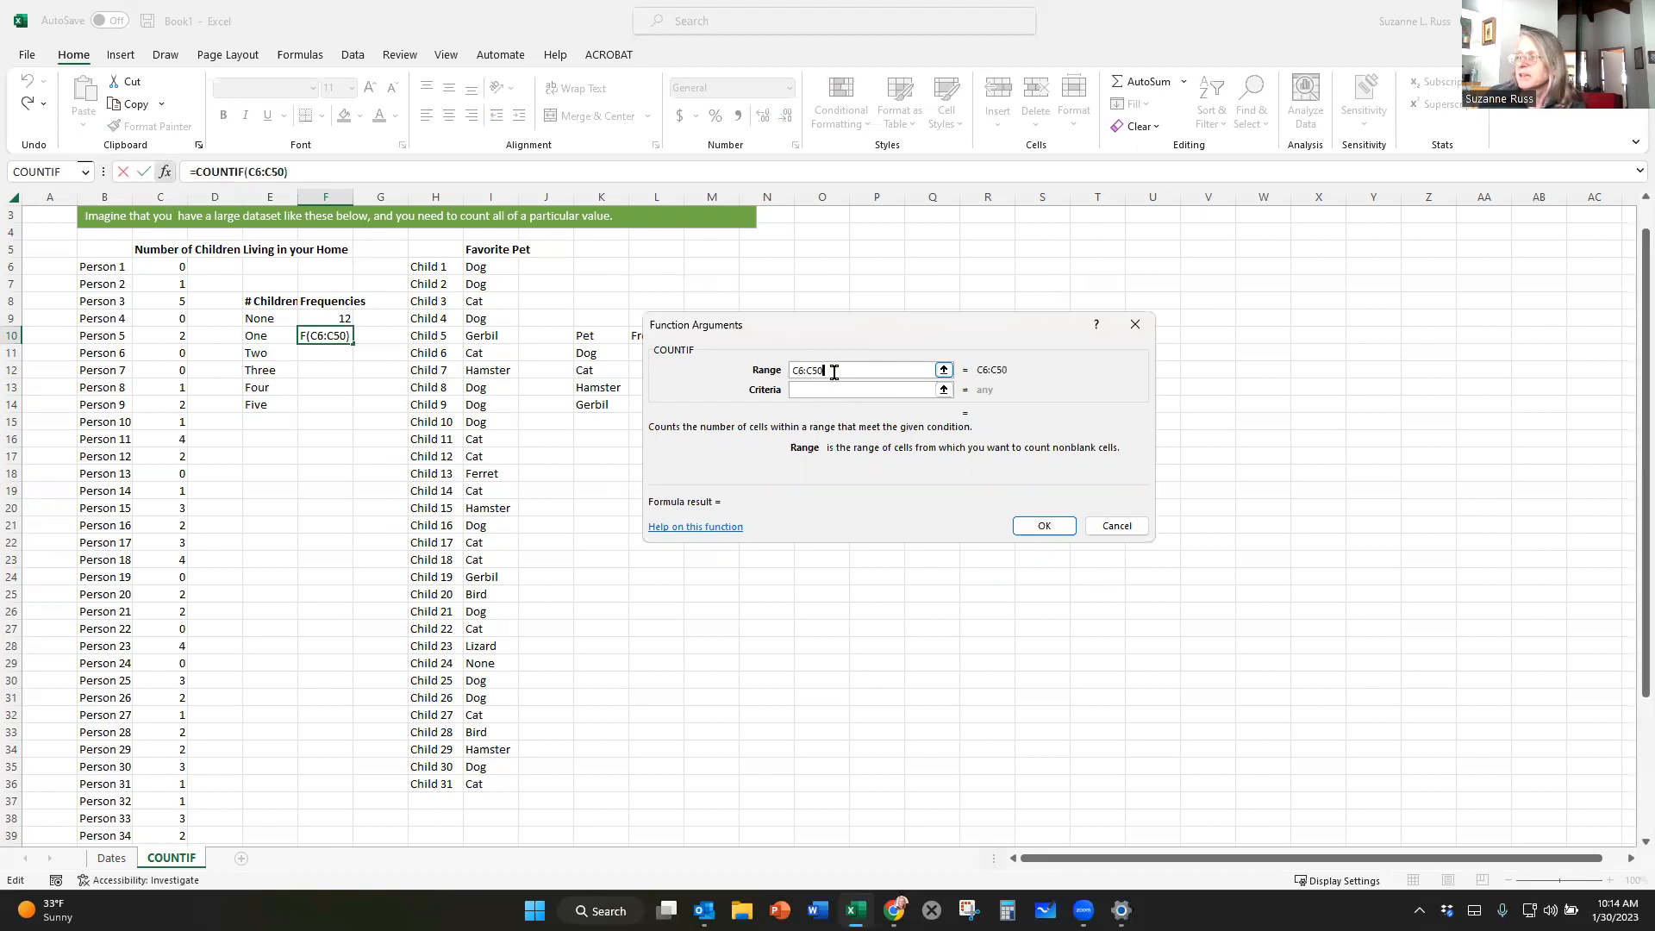
drag(835, 371, 782, 368)
key(BackSpace)
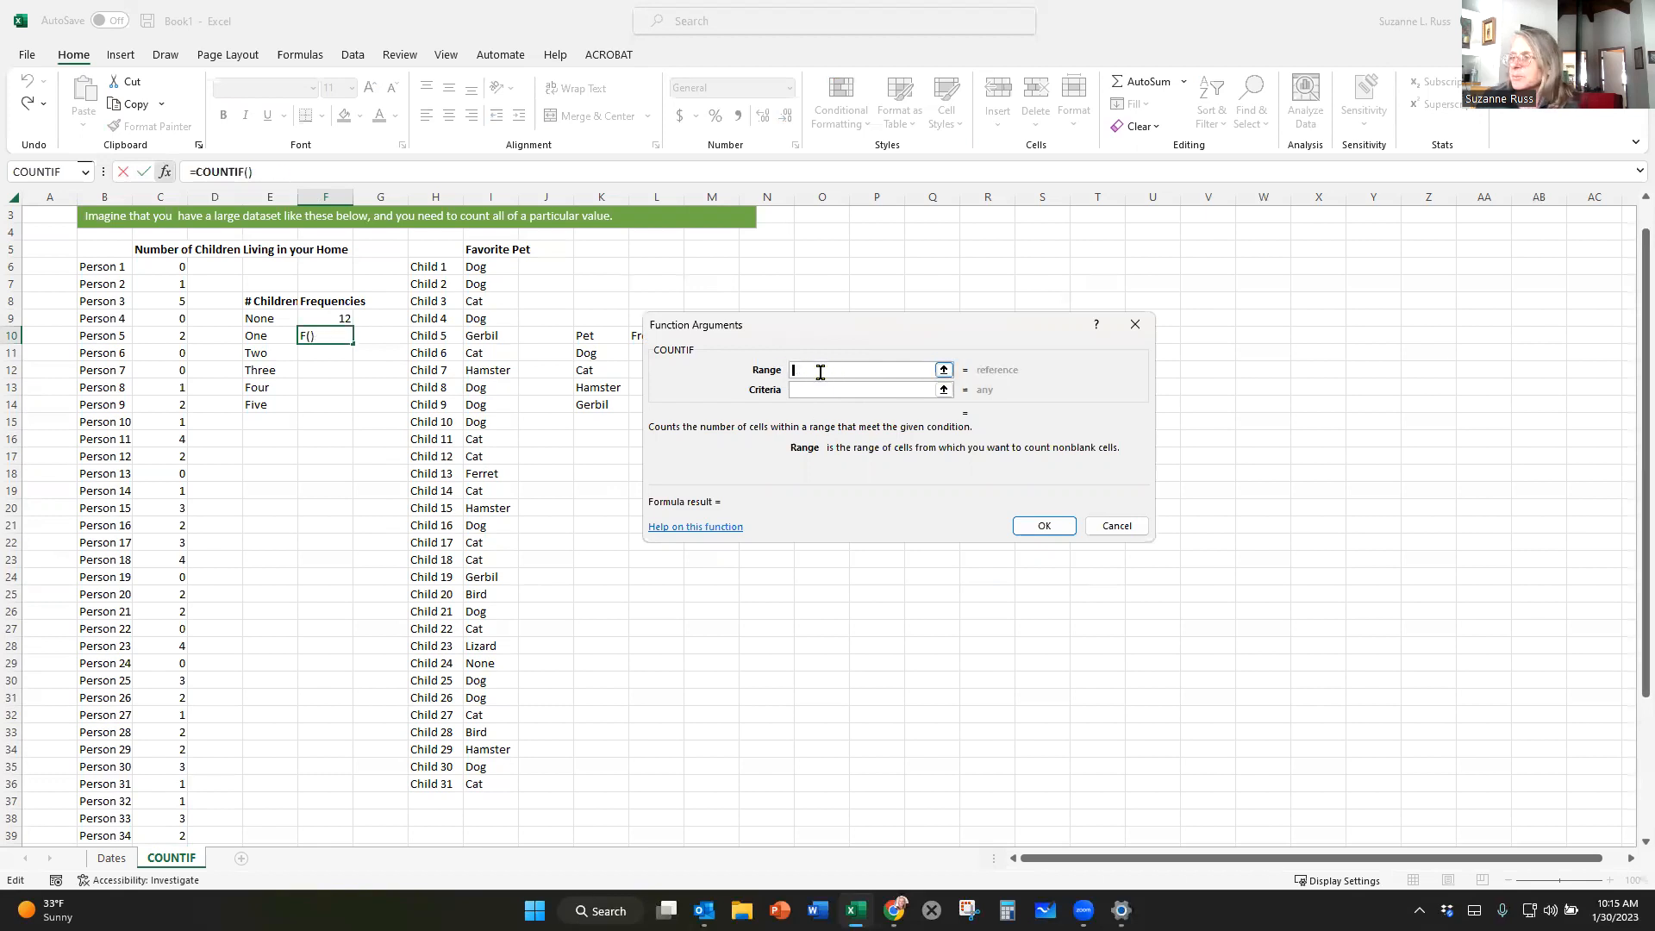
Set the COUNTIF range in F10 to C6:C50 by selecting the children counts on the sheet.
click(157, 269)
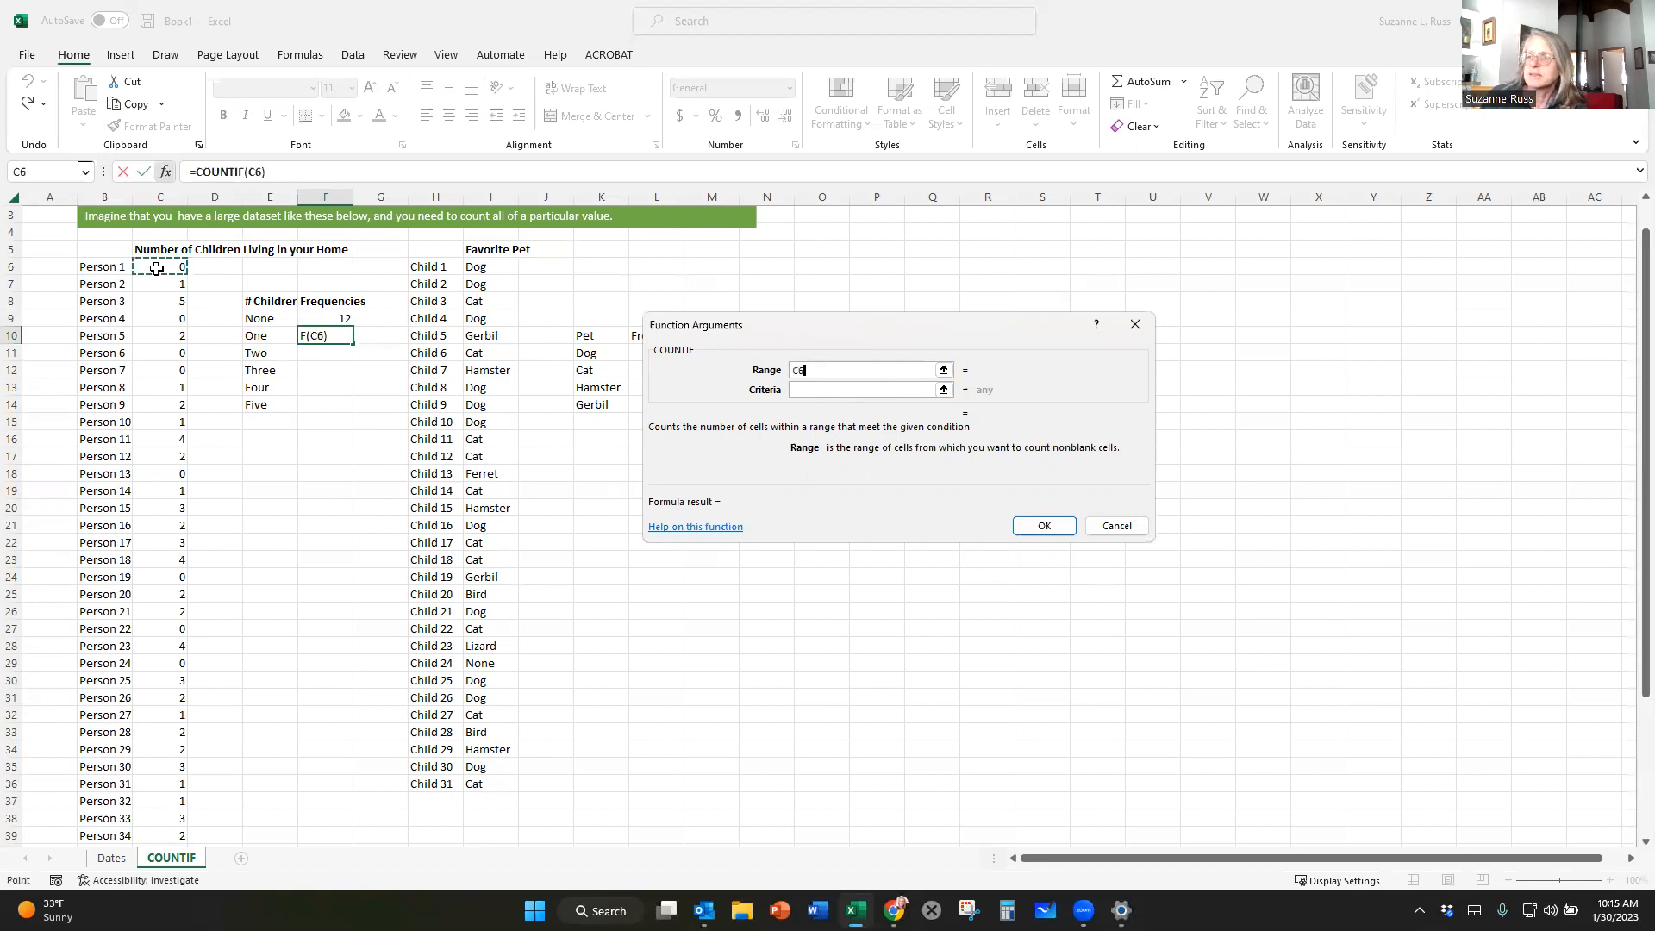
drag(157, 269, 165, 829)
key(Return)
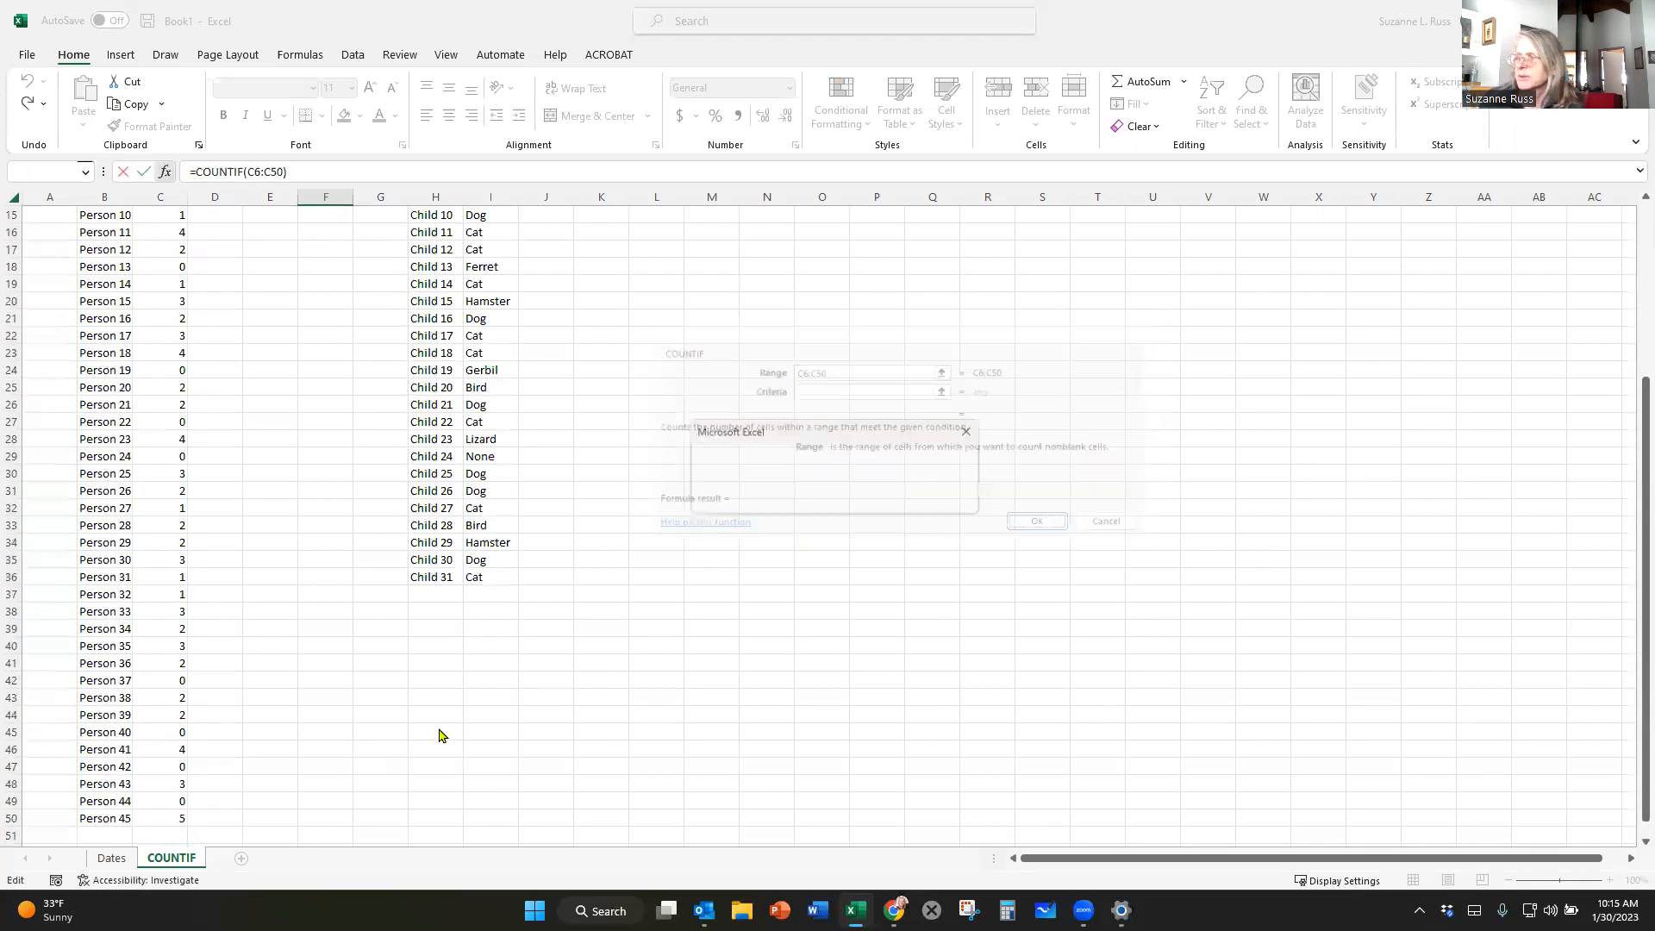
click(822, 501)
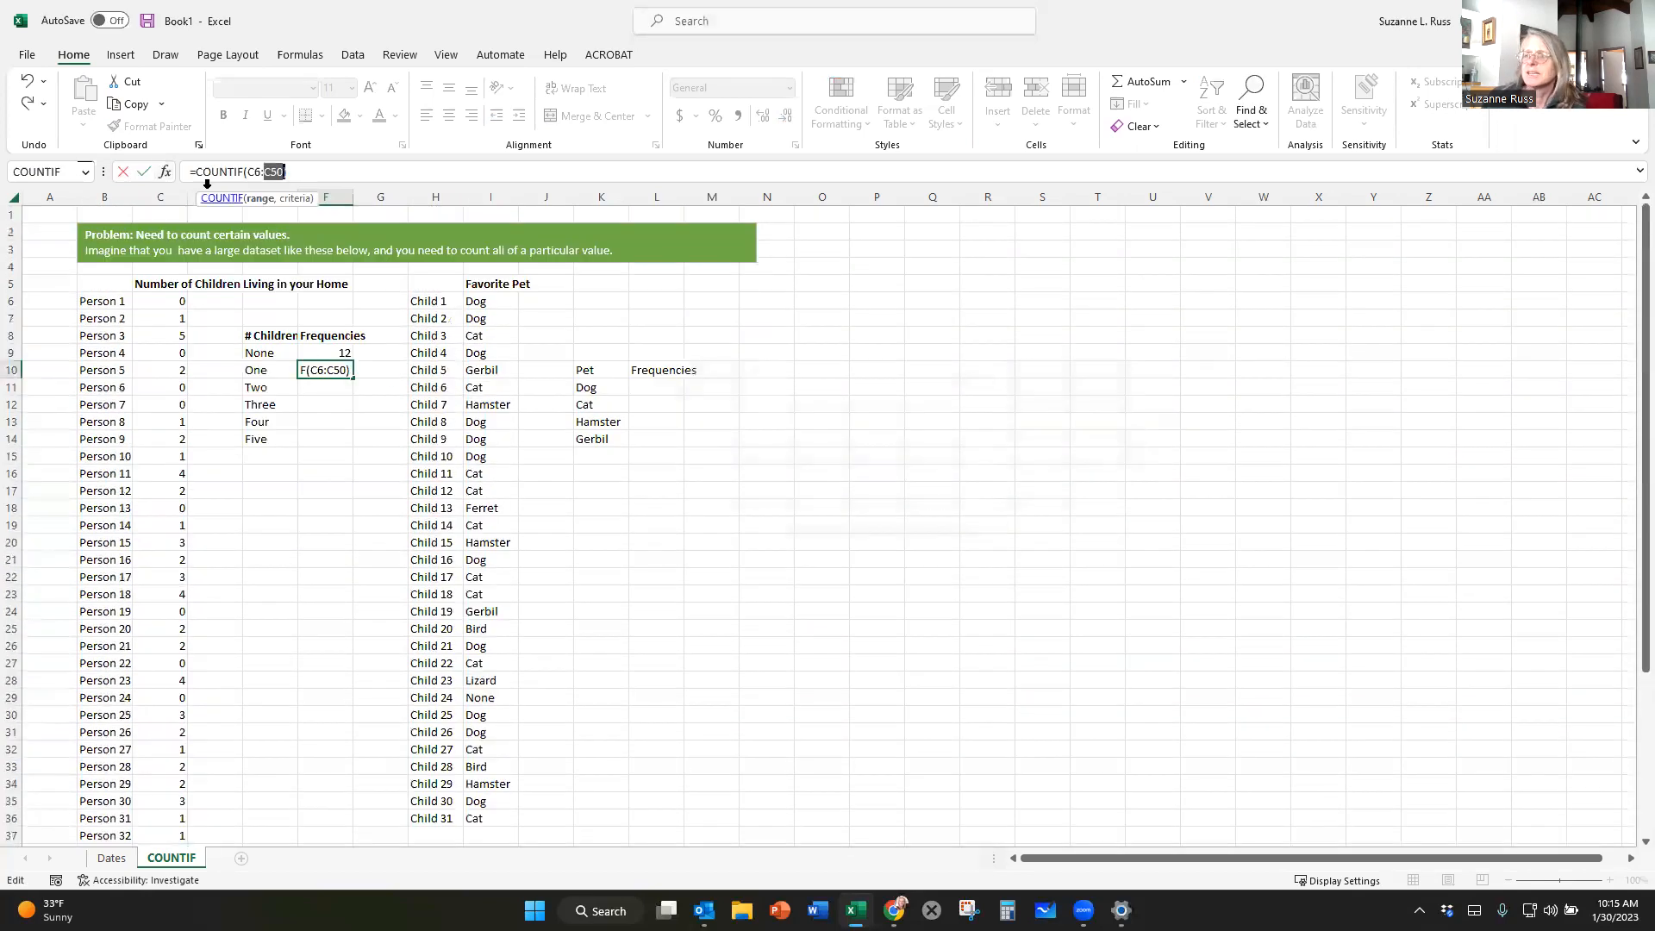
Reopen the COUNTIF arguments for F10, set the criteria to 1 and complete the formula.
click(165, 172)
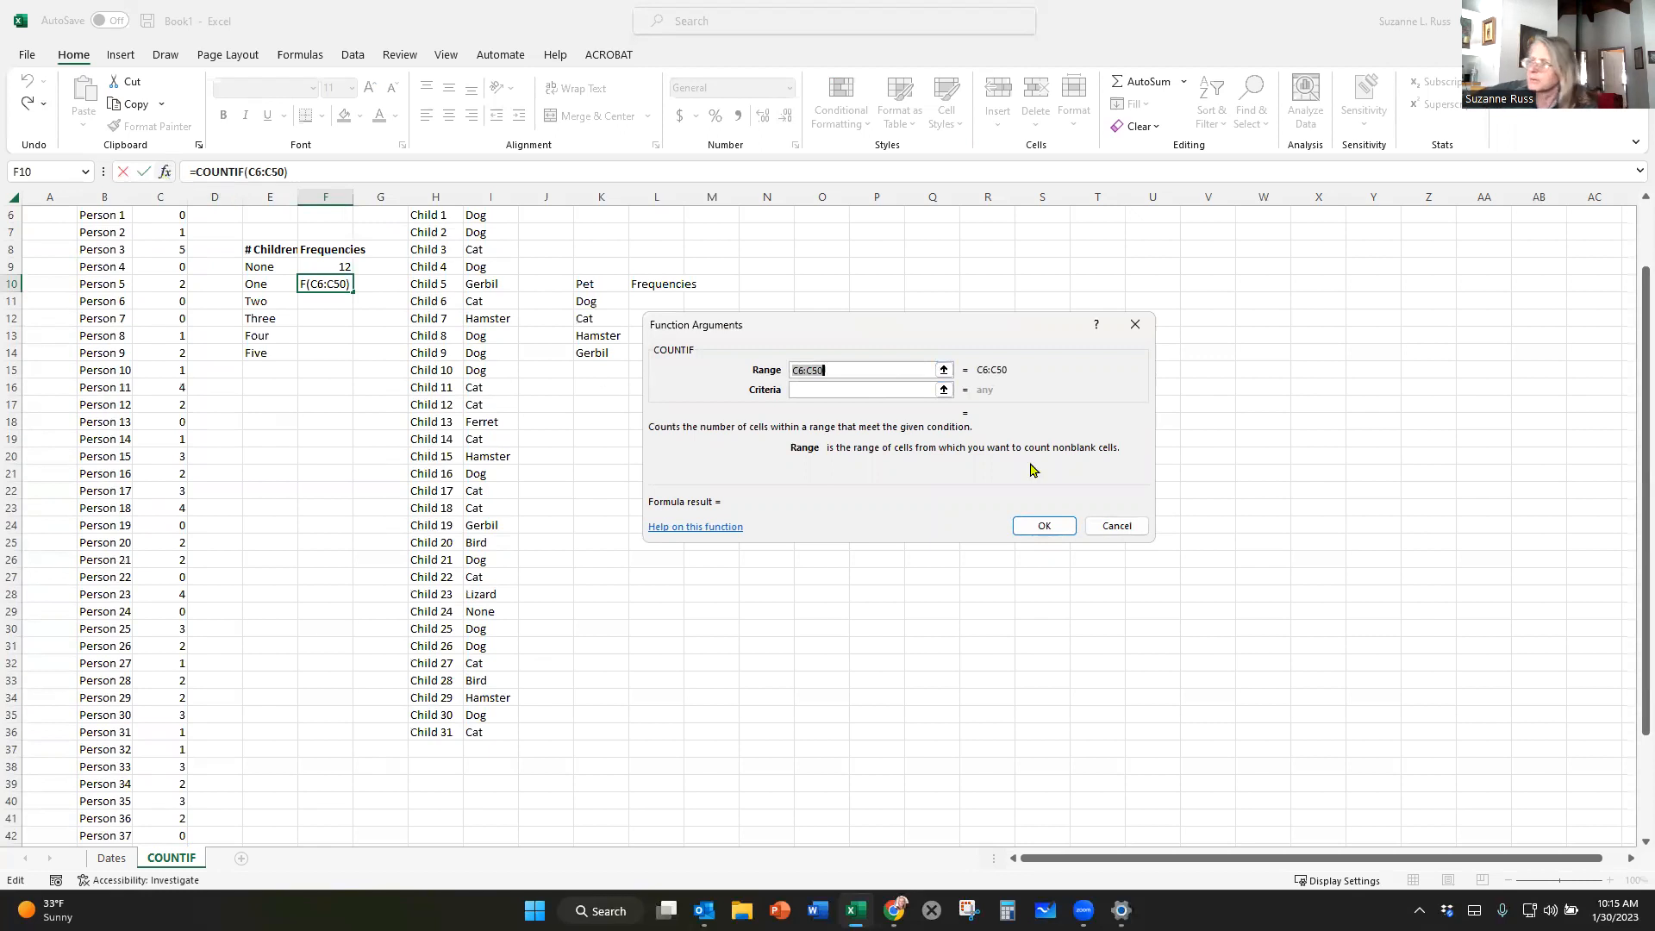
click(805, 385)
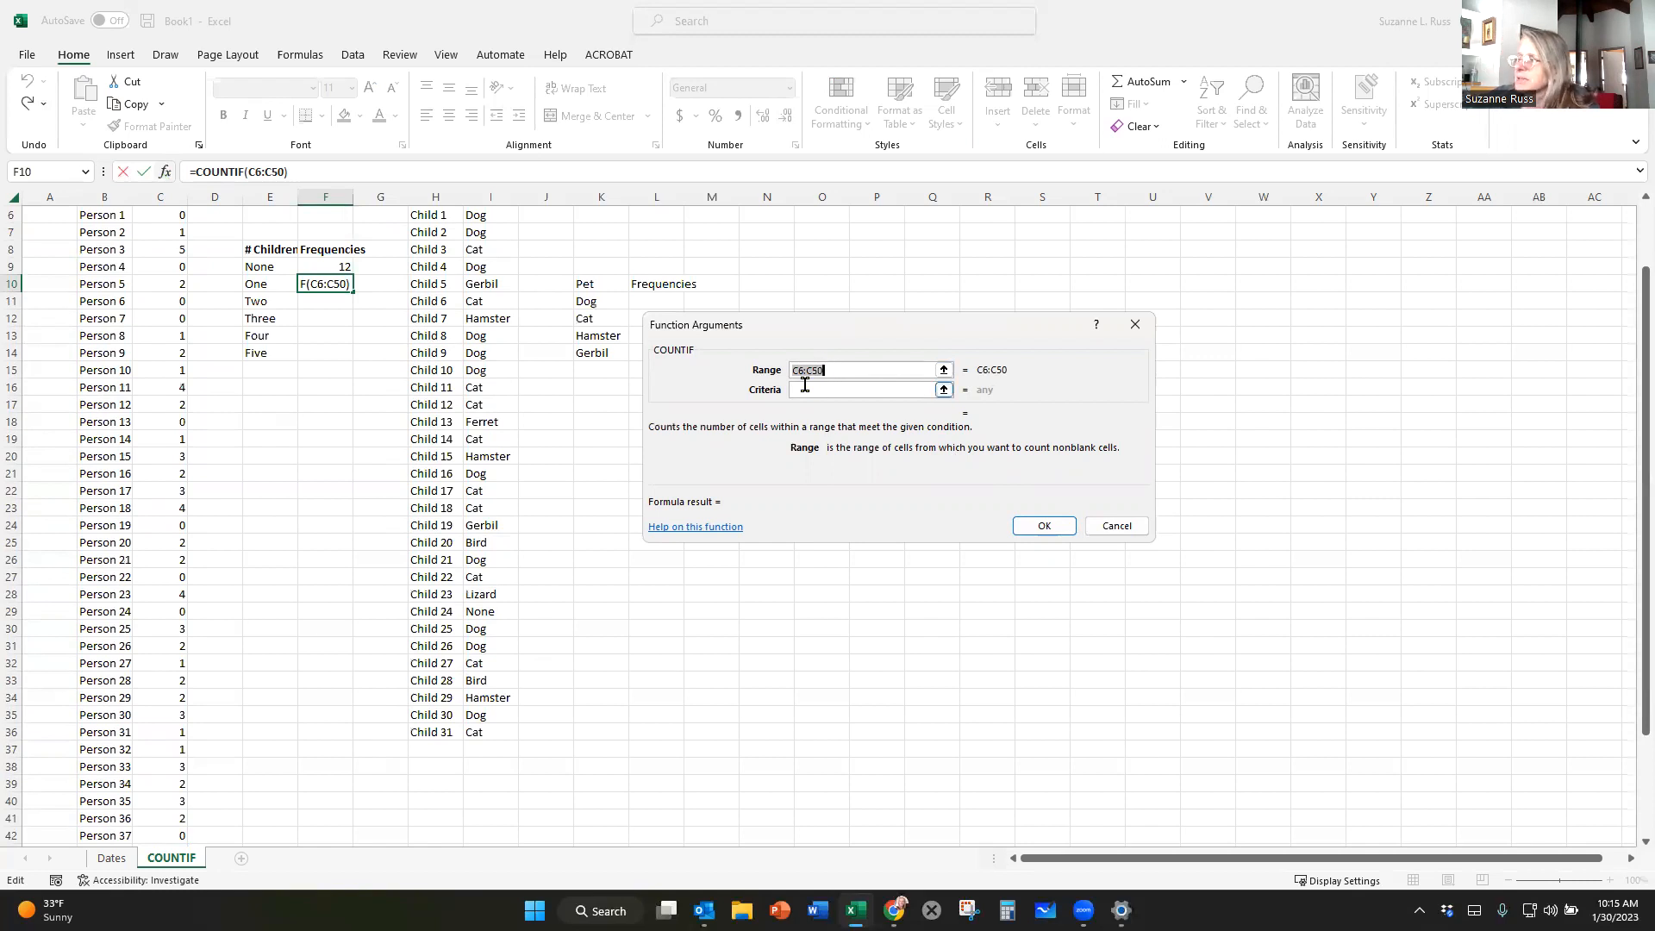
click(798, 392)
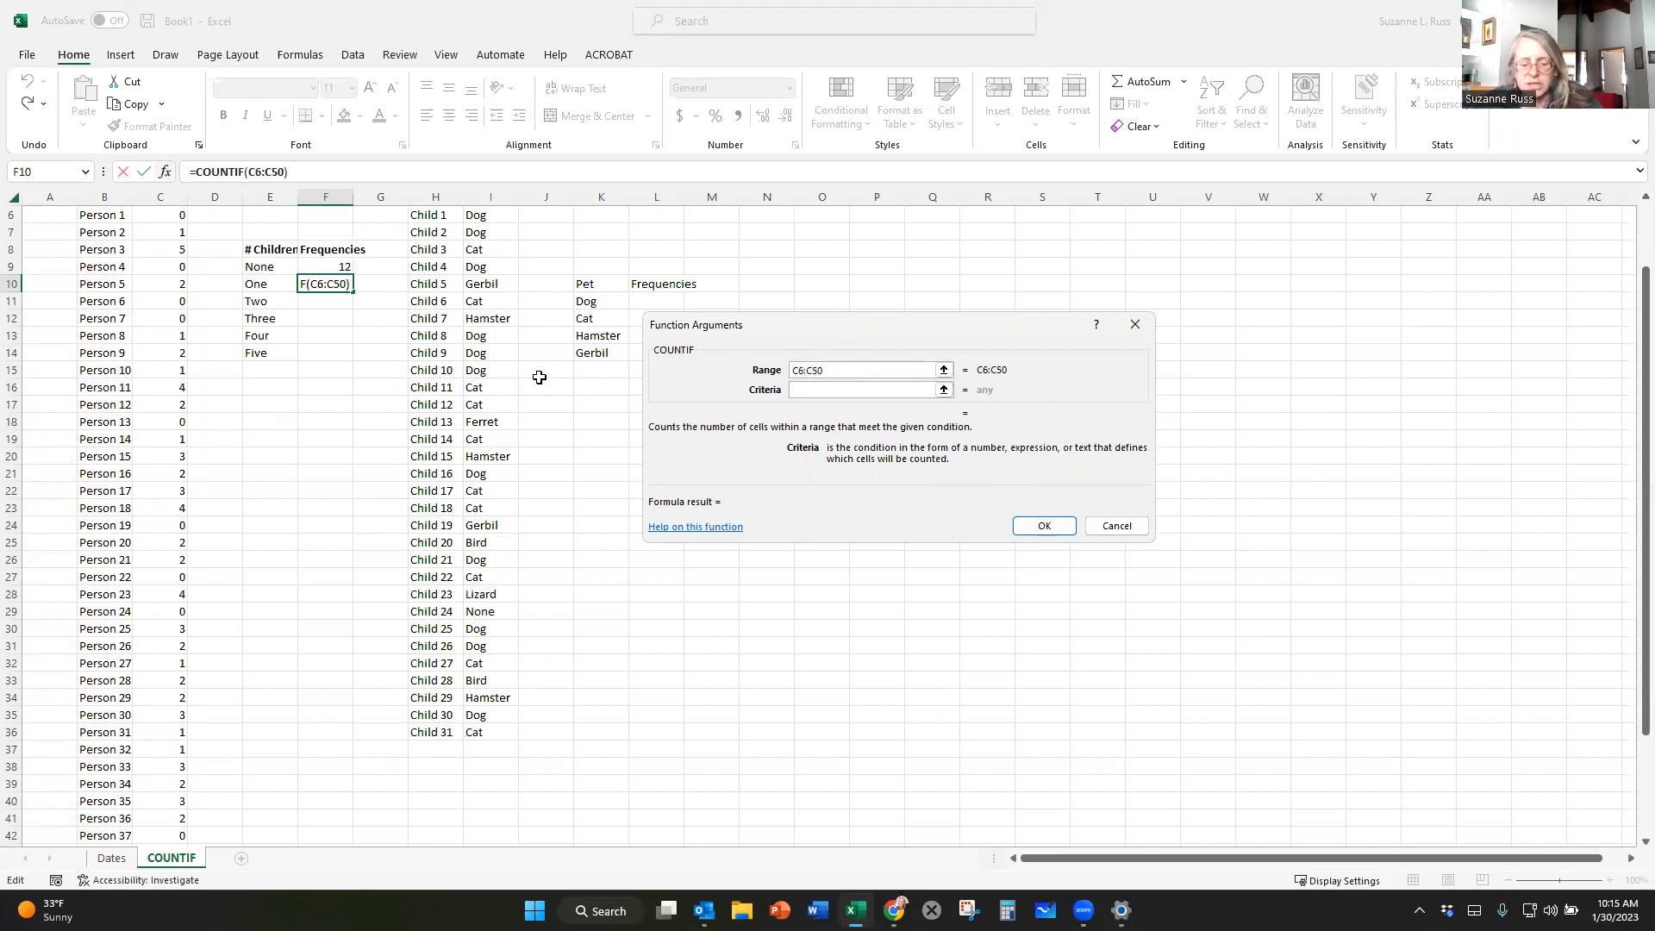
text(1)
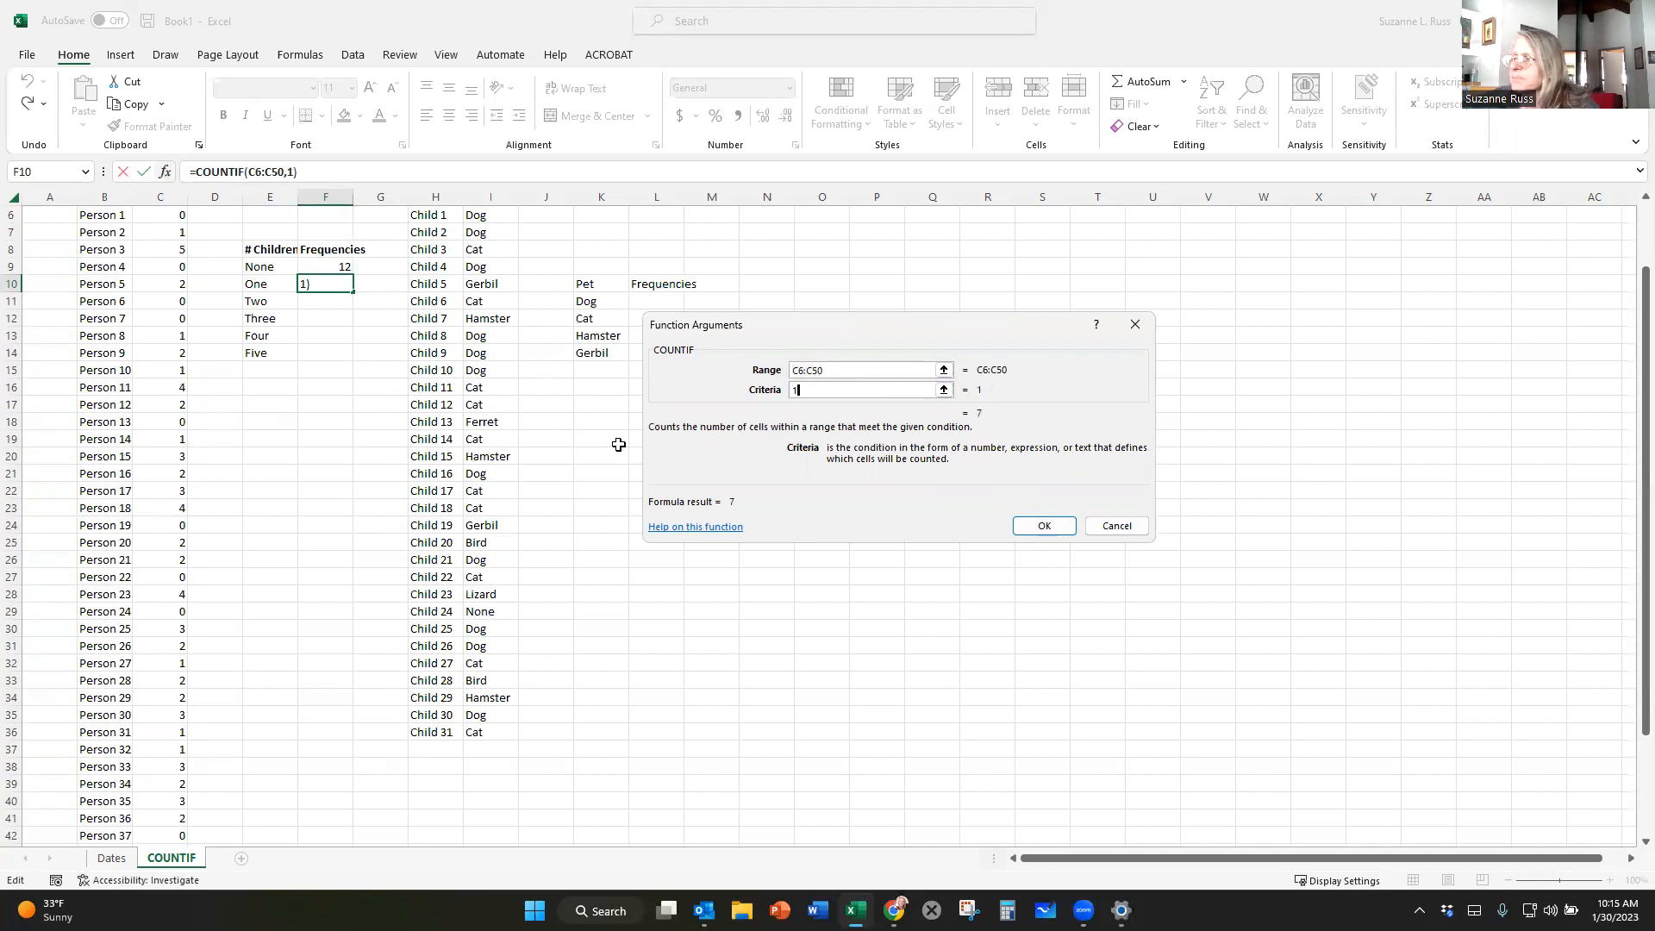
click(1042, 528)
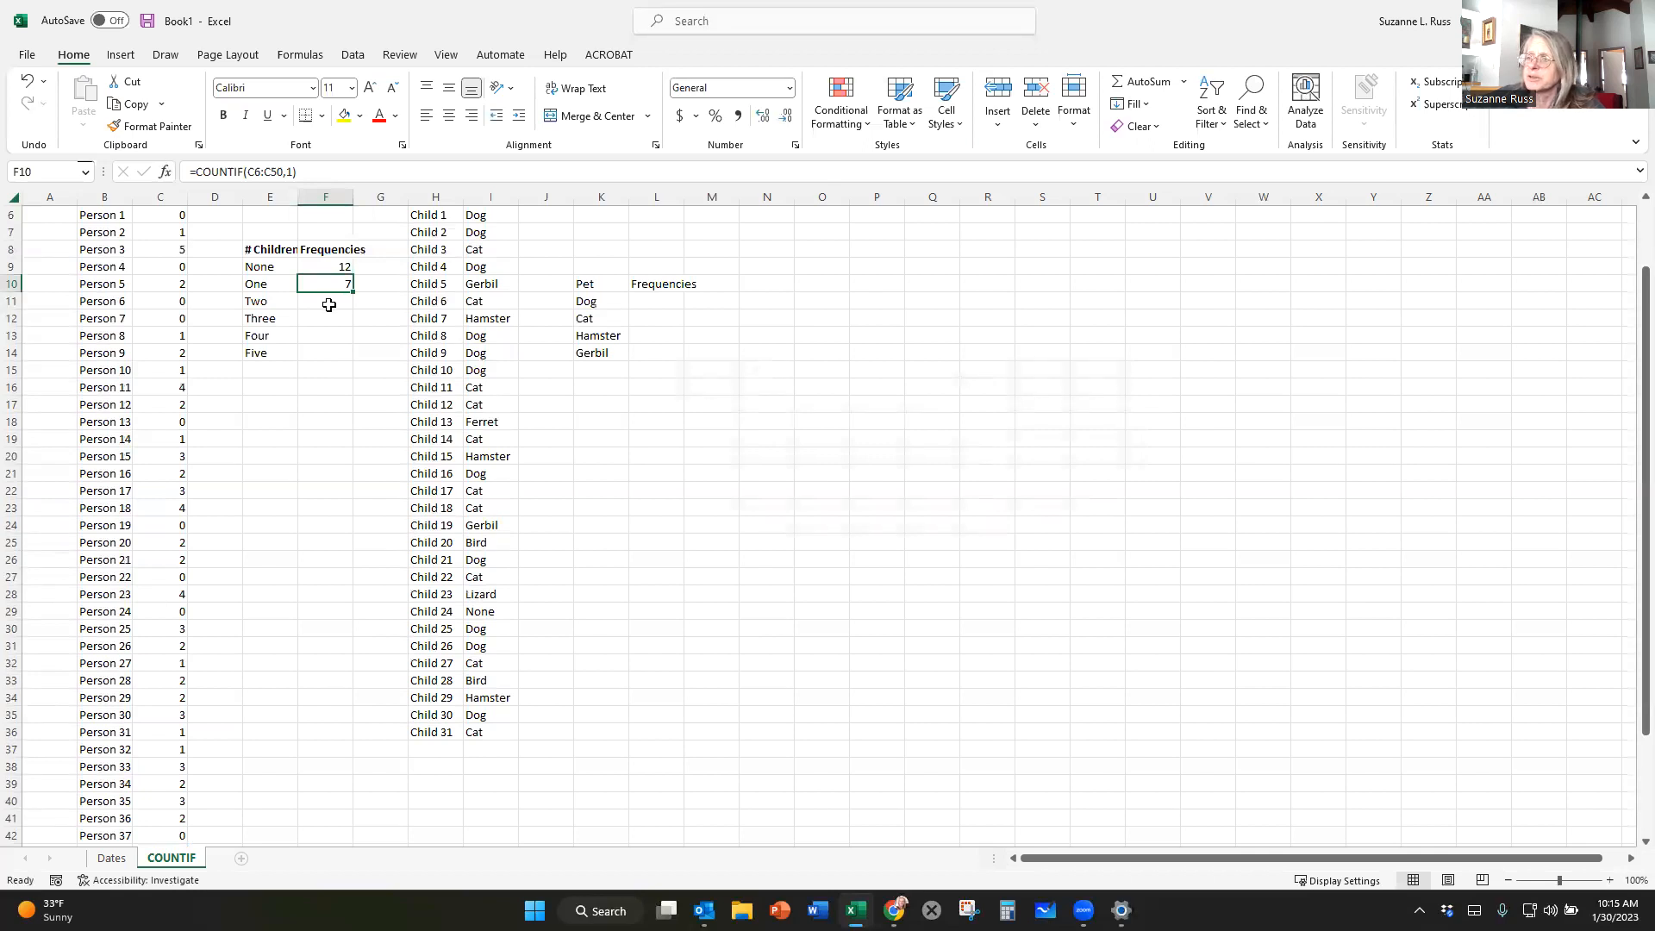
Enter the formula =COUNTIF(C6:C50,2) in cell F11 to count the homes with two children.
click(329, 305)
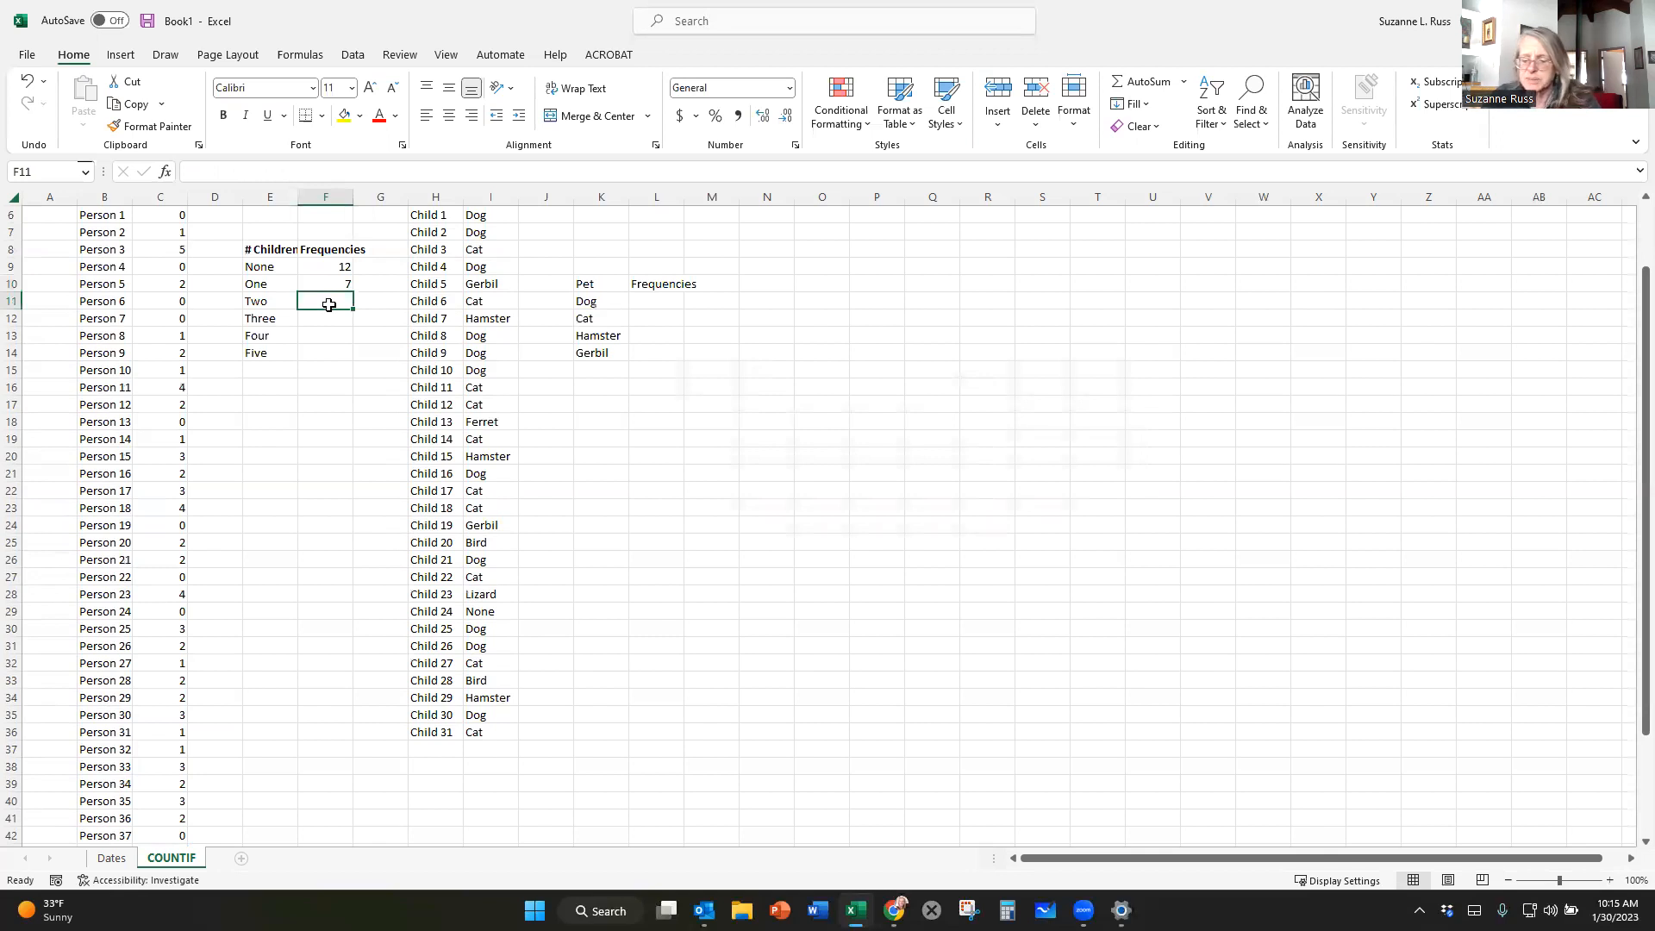
text(=COUNTIF)
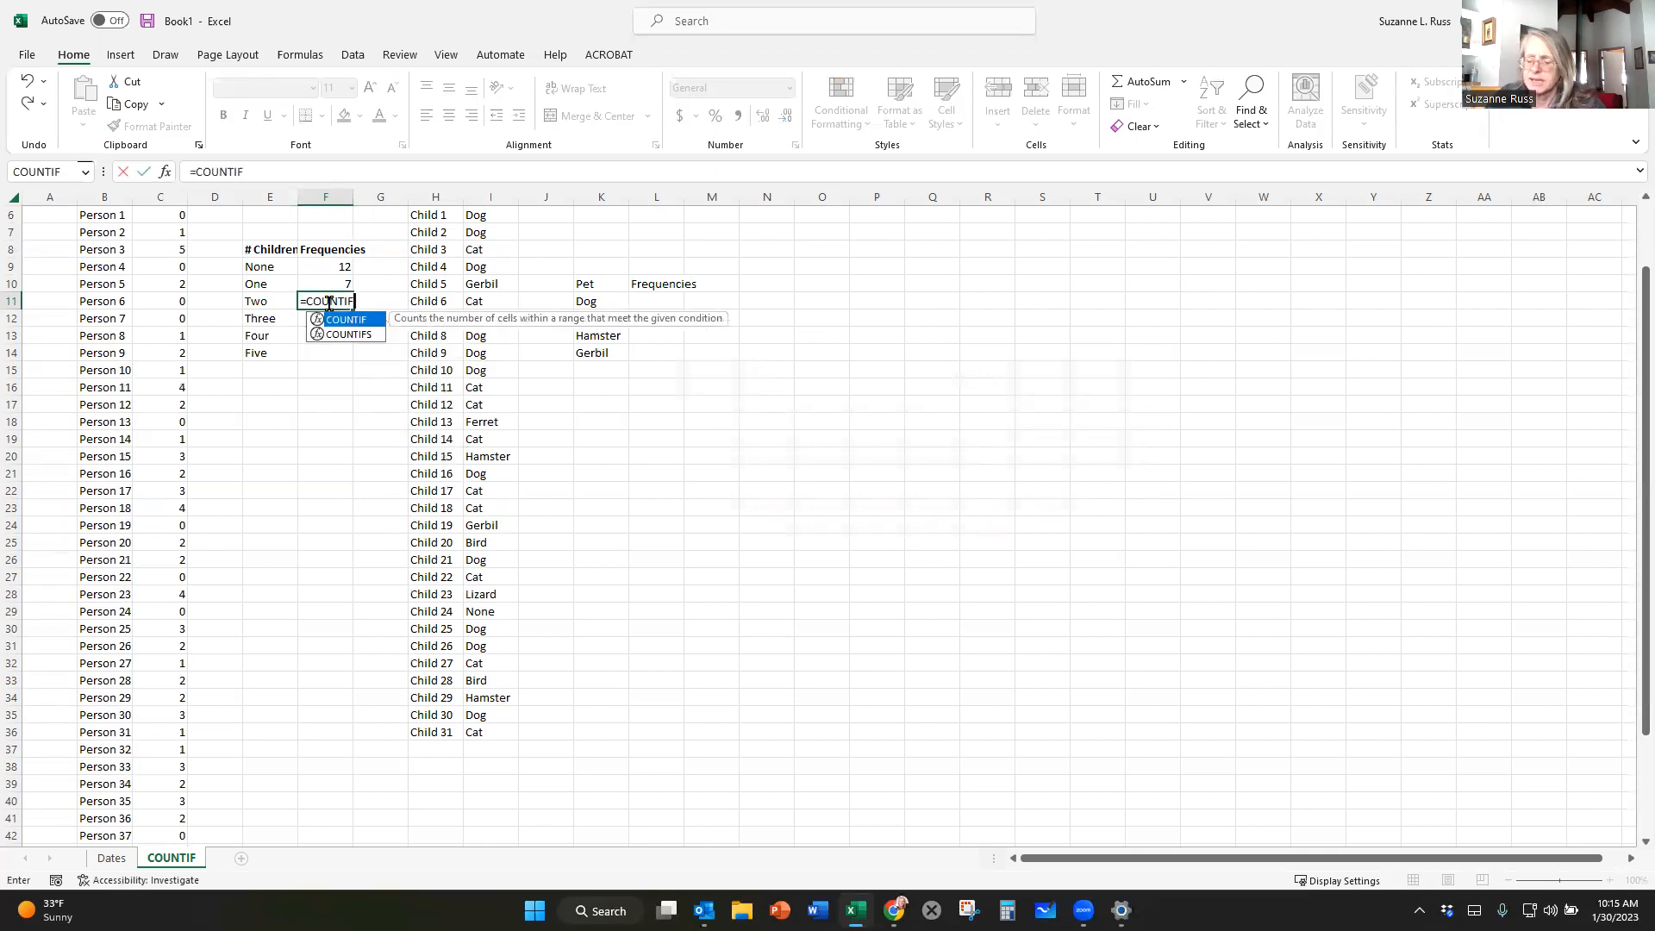
text(()
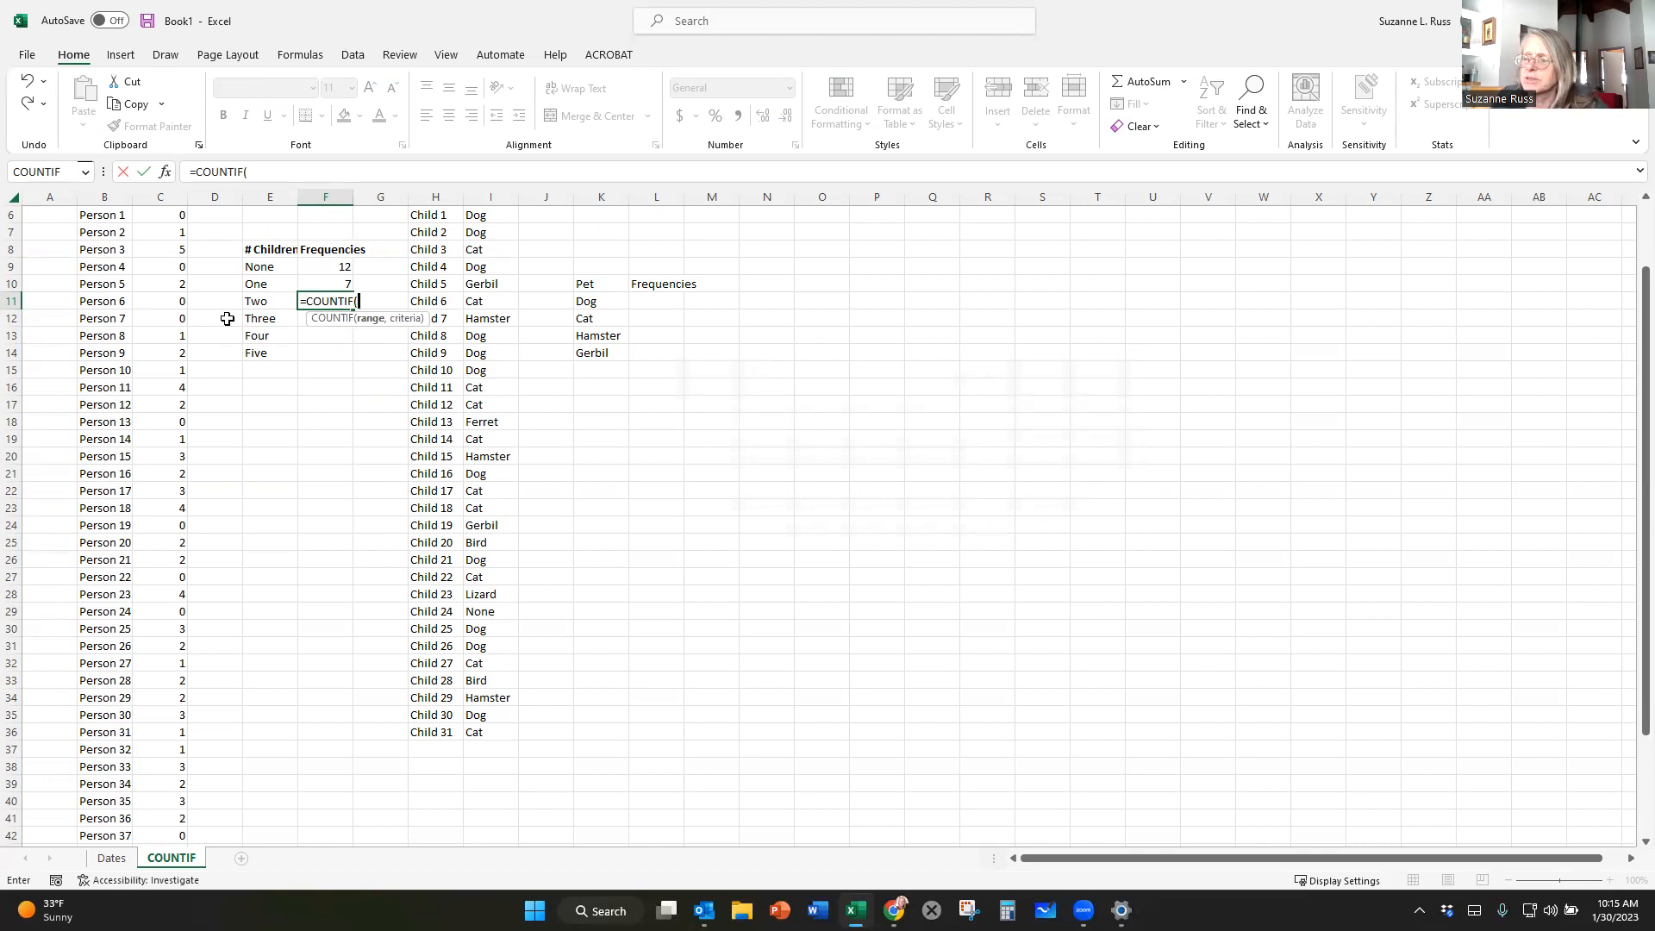
scroll(216, 312, up, 2)
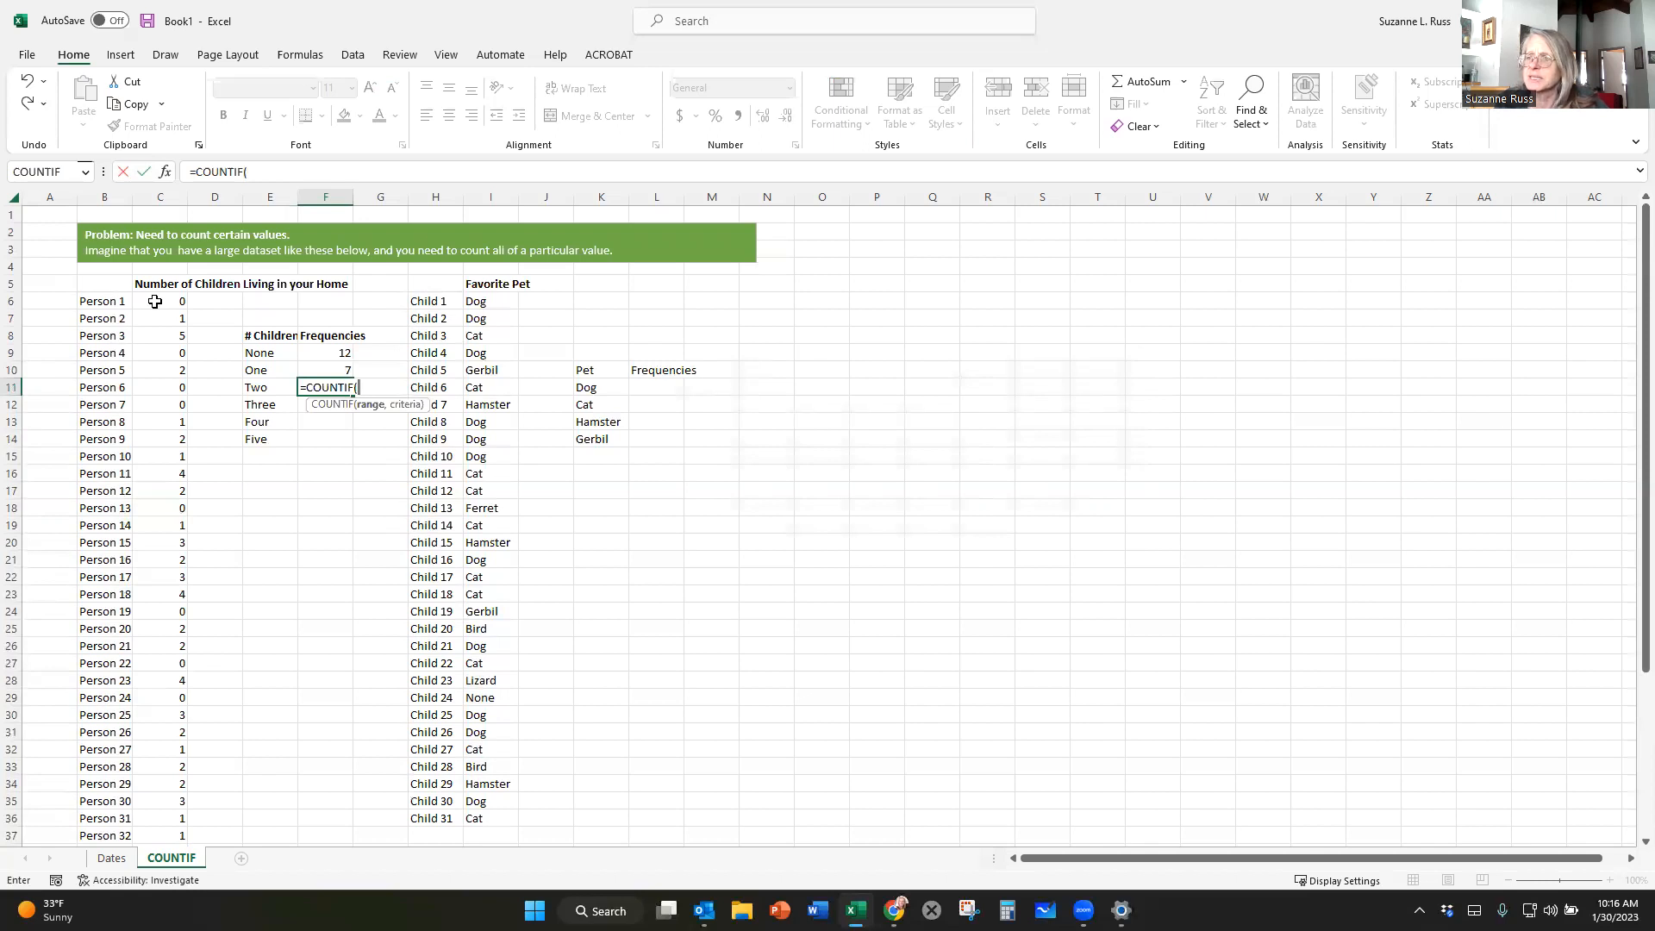
click(156, 301)
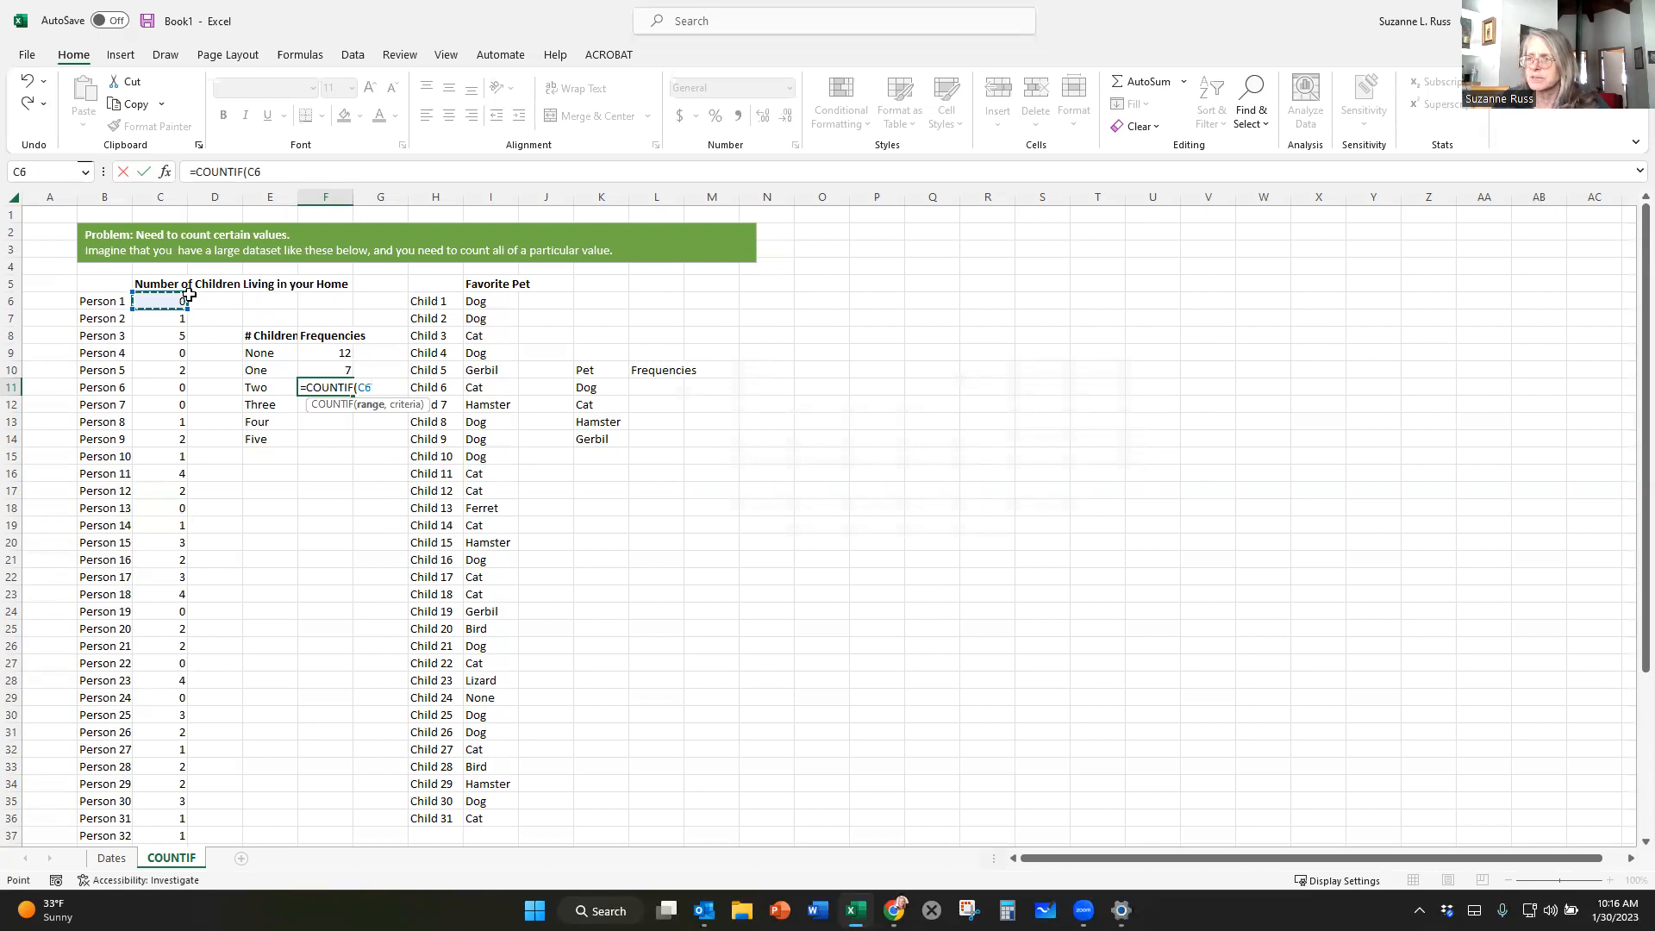
key(ctrl+shift+Down)
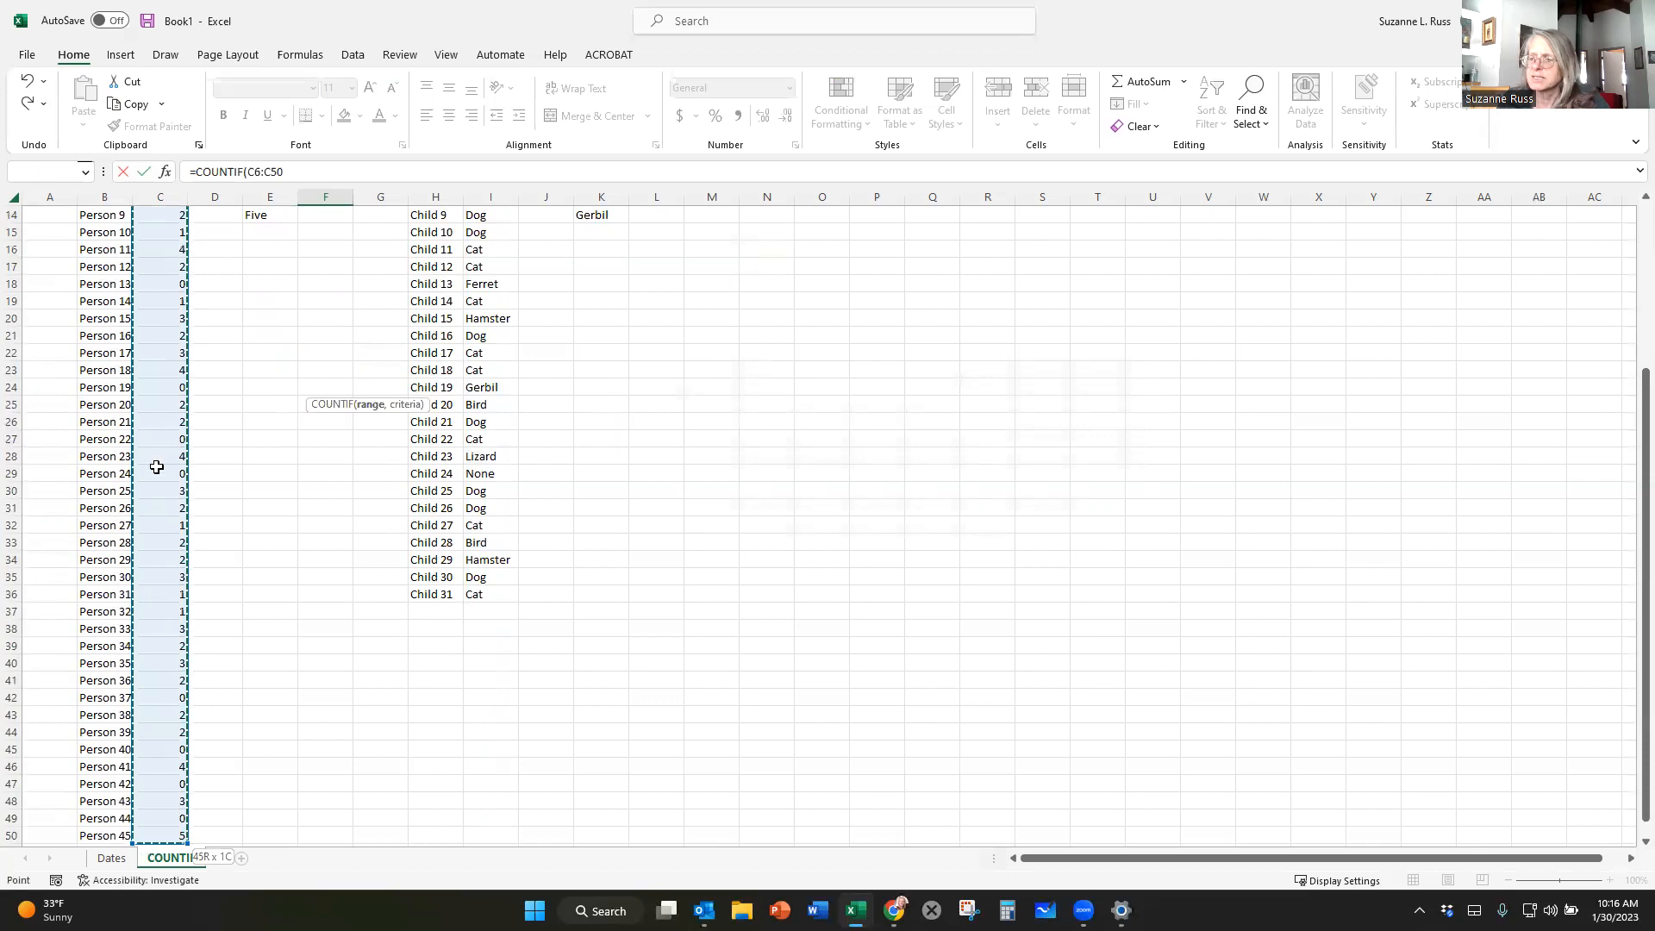
scroll(158, 754, down, 1)
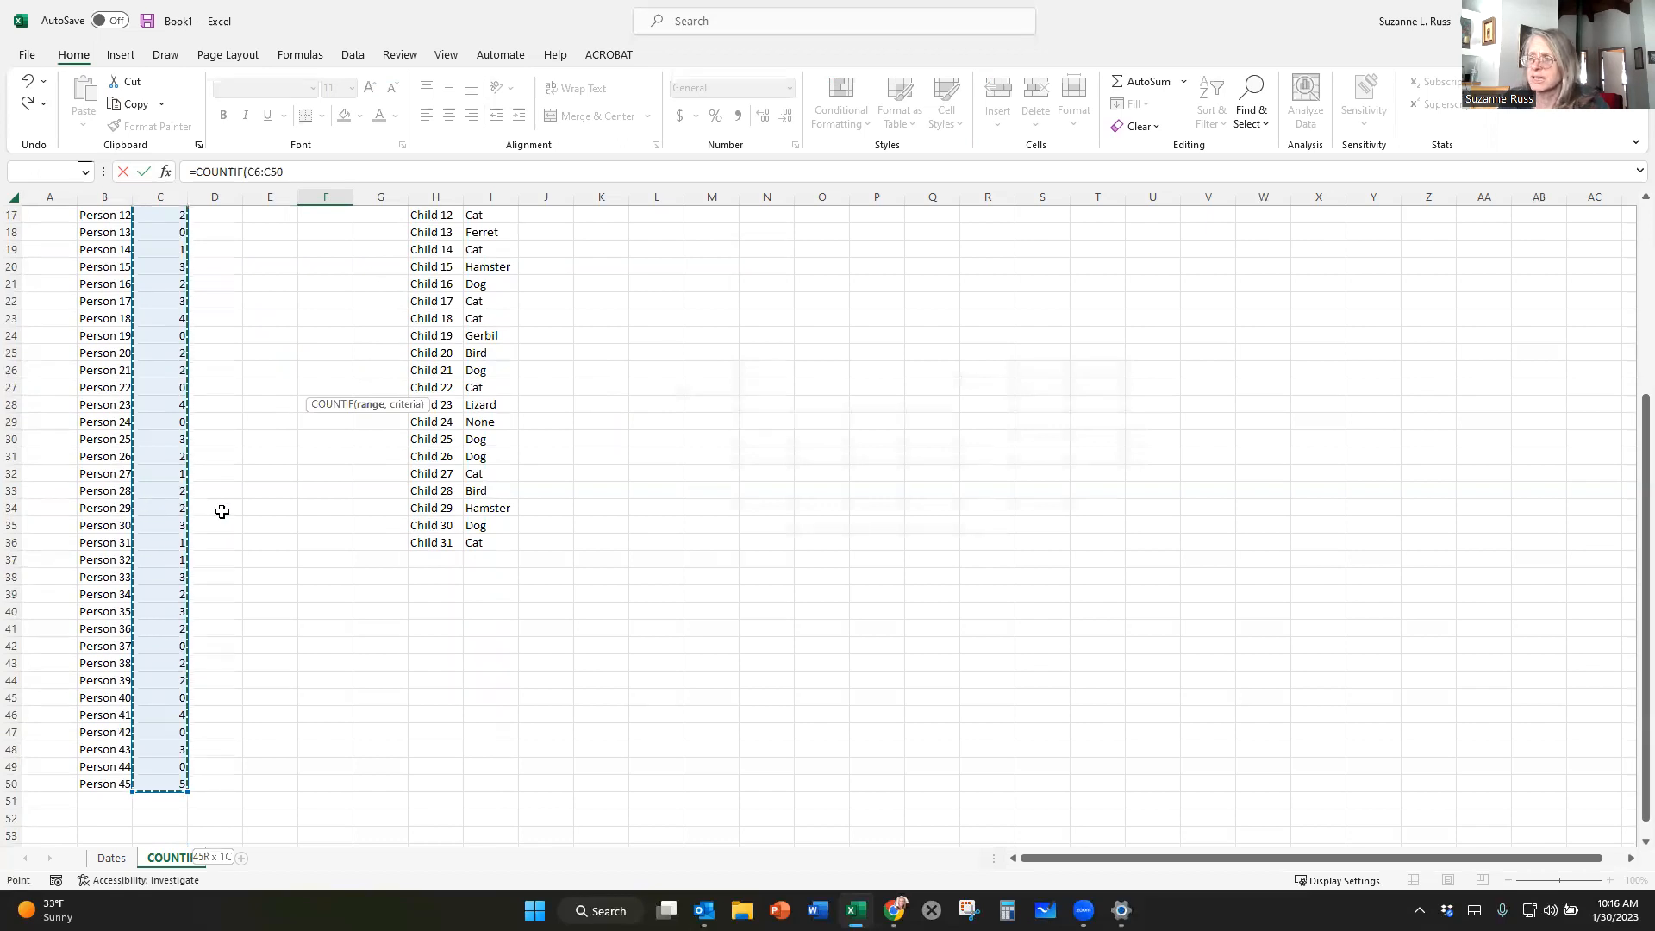
scroll(222, 511, up, 5)
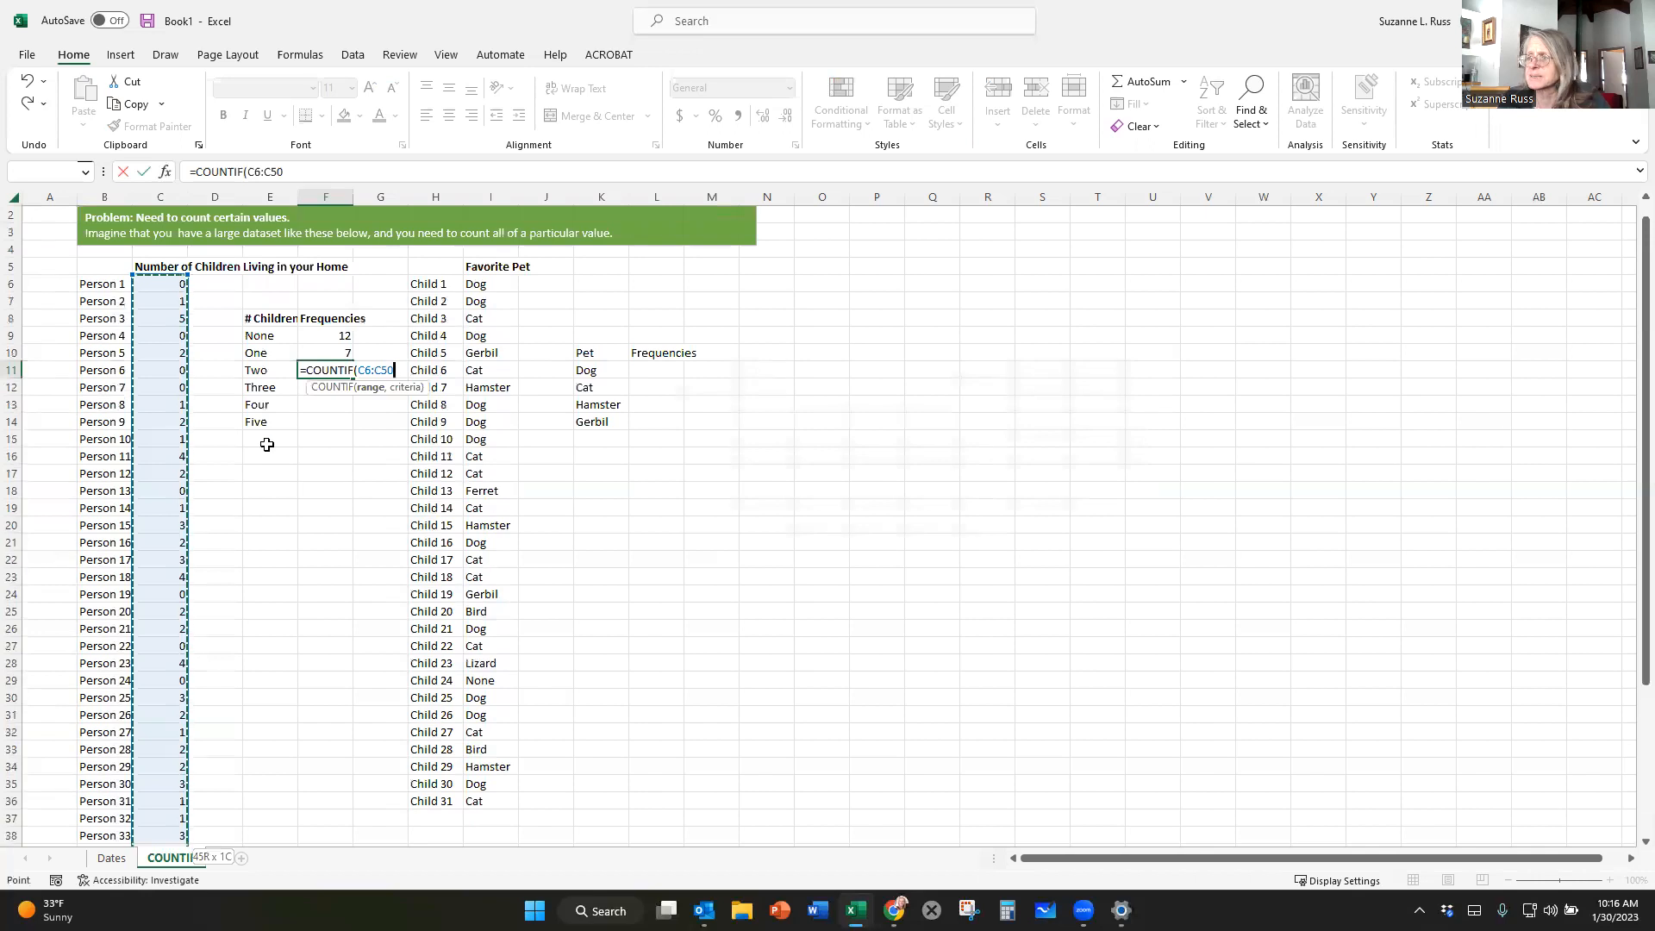
text(,)
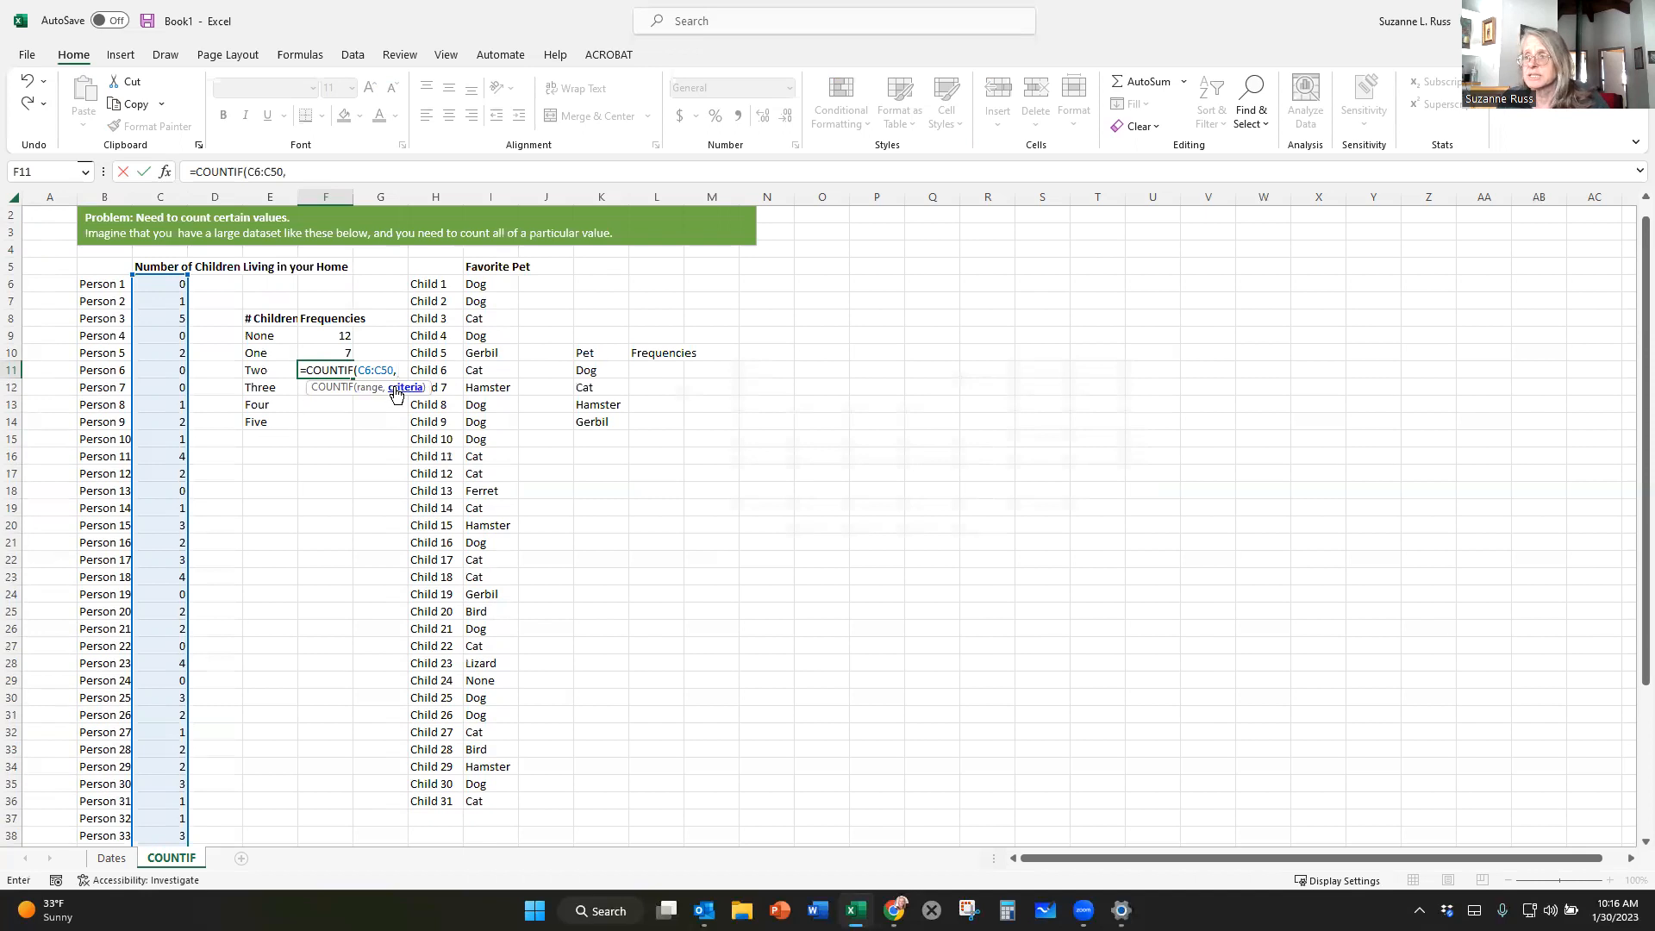
text(2)
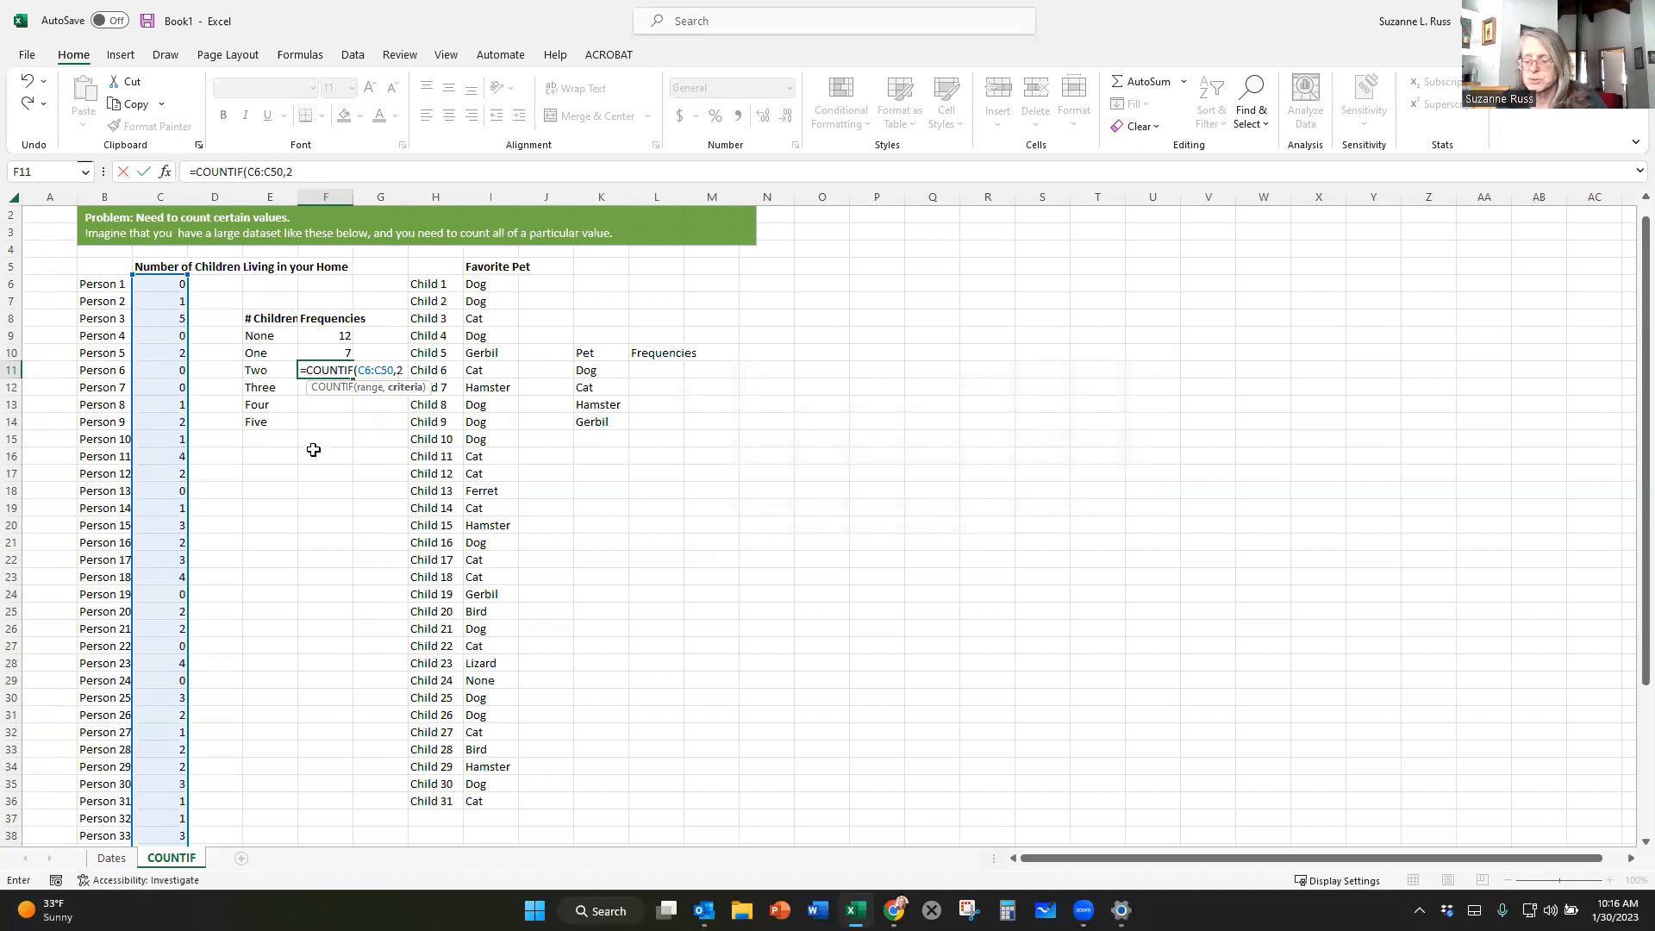
text())
key(Return)
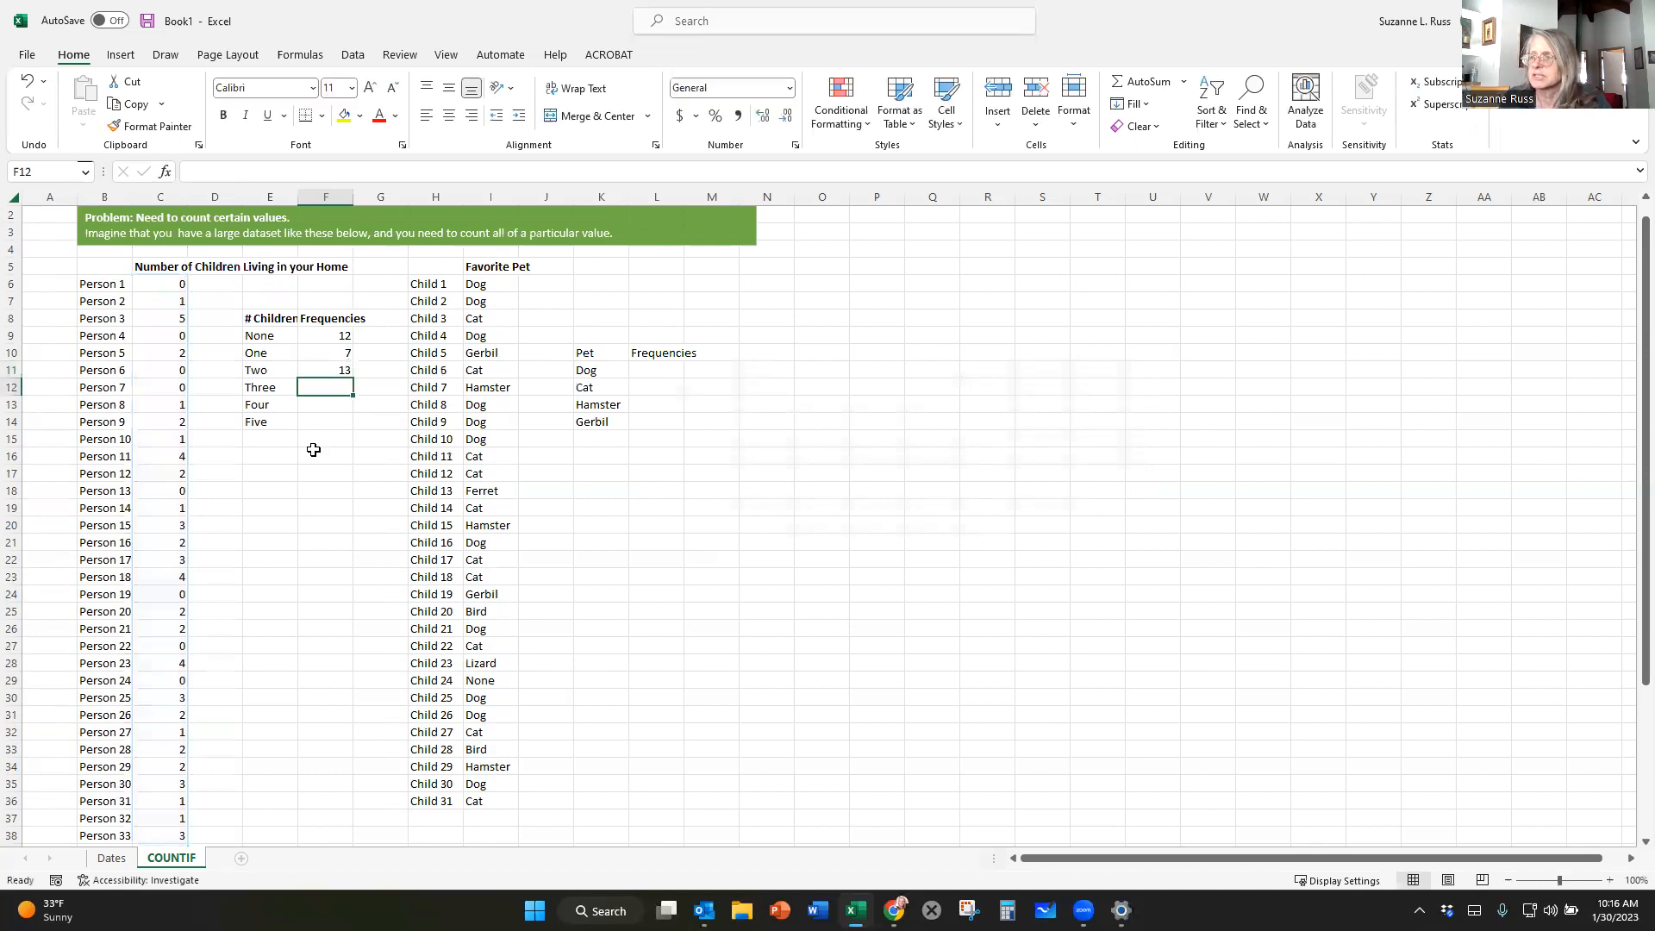
Copy the COUNTIF formula from F11 into cells F12:F14 for the three, four and five children rows.
click(323, 369)
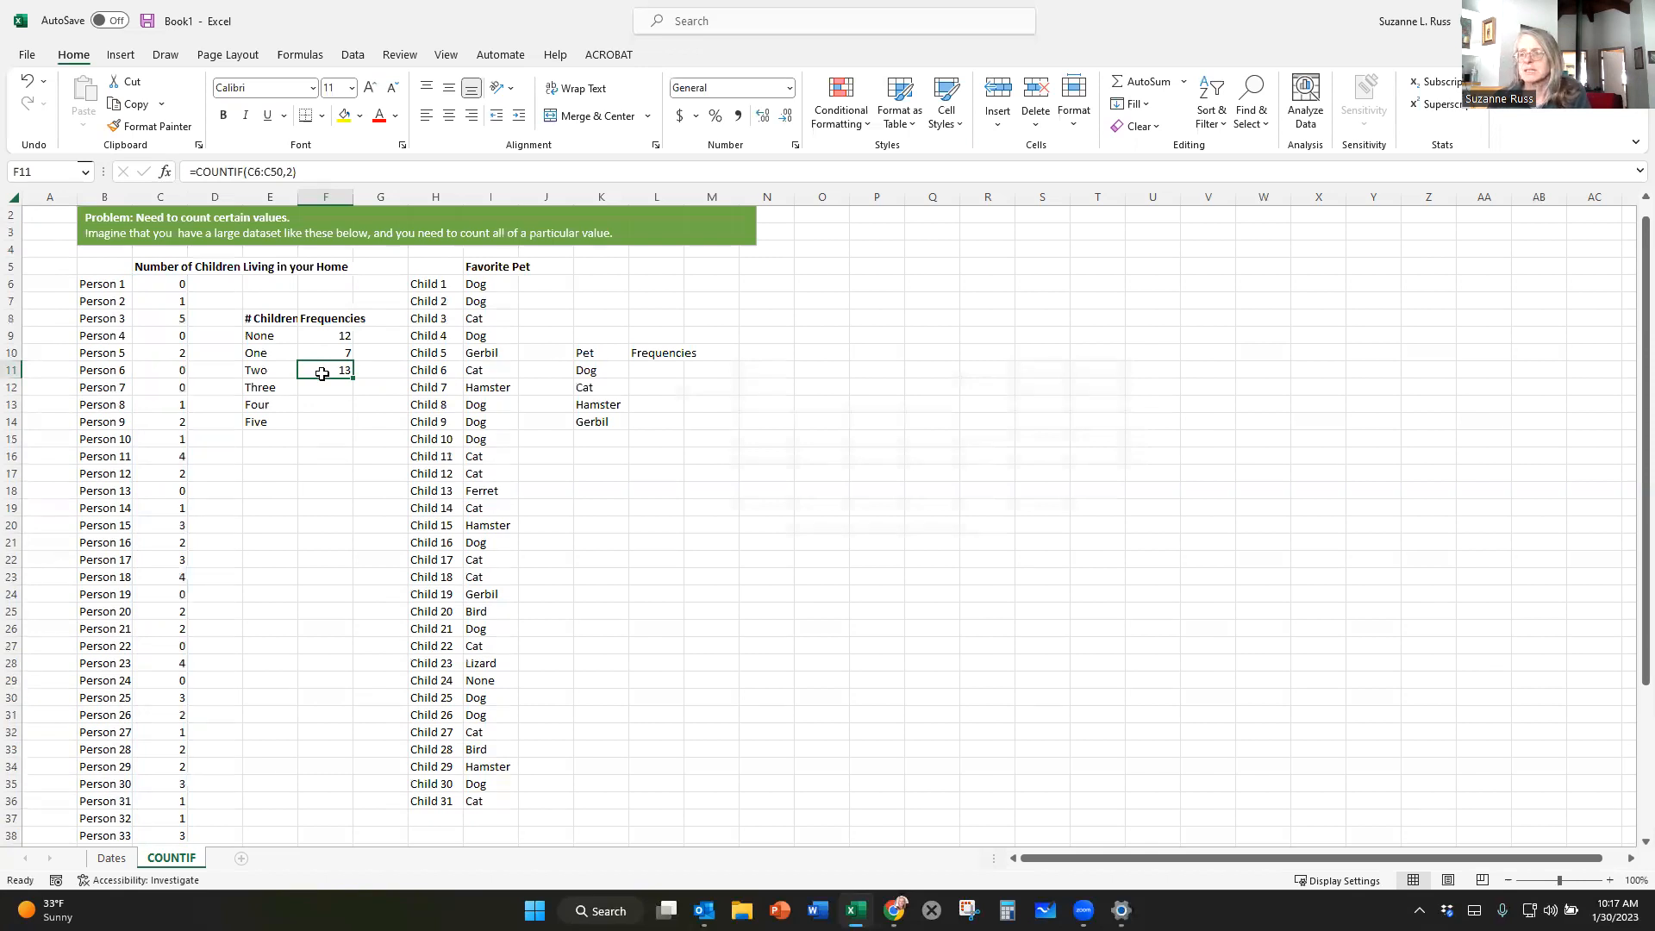
key(ctrl+c)
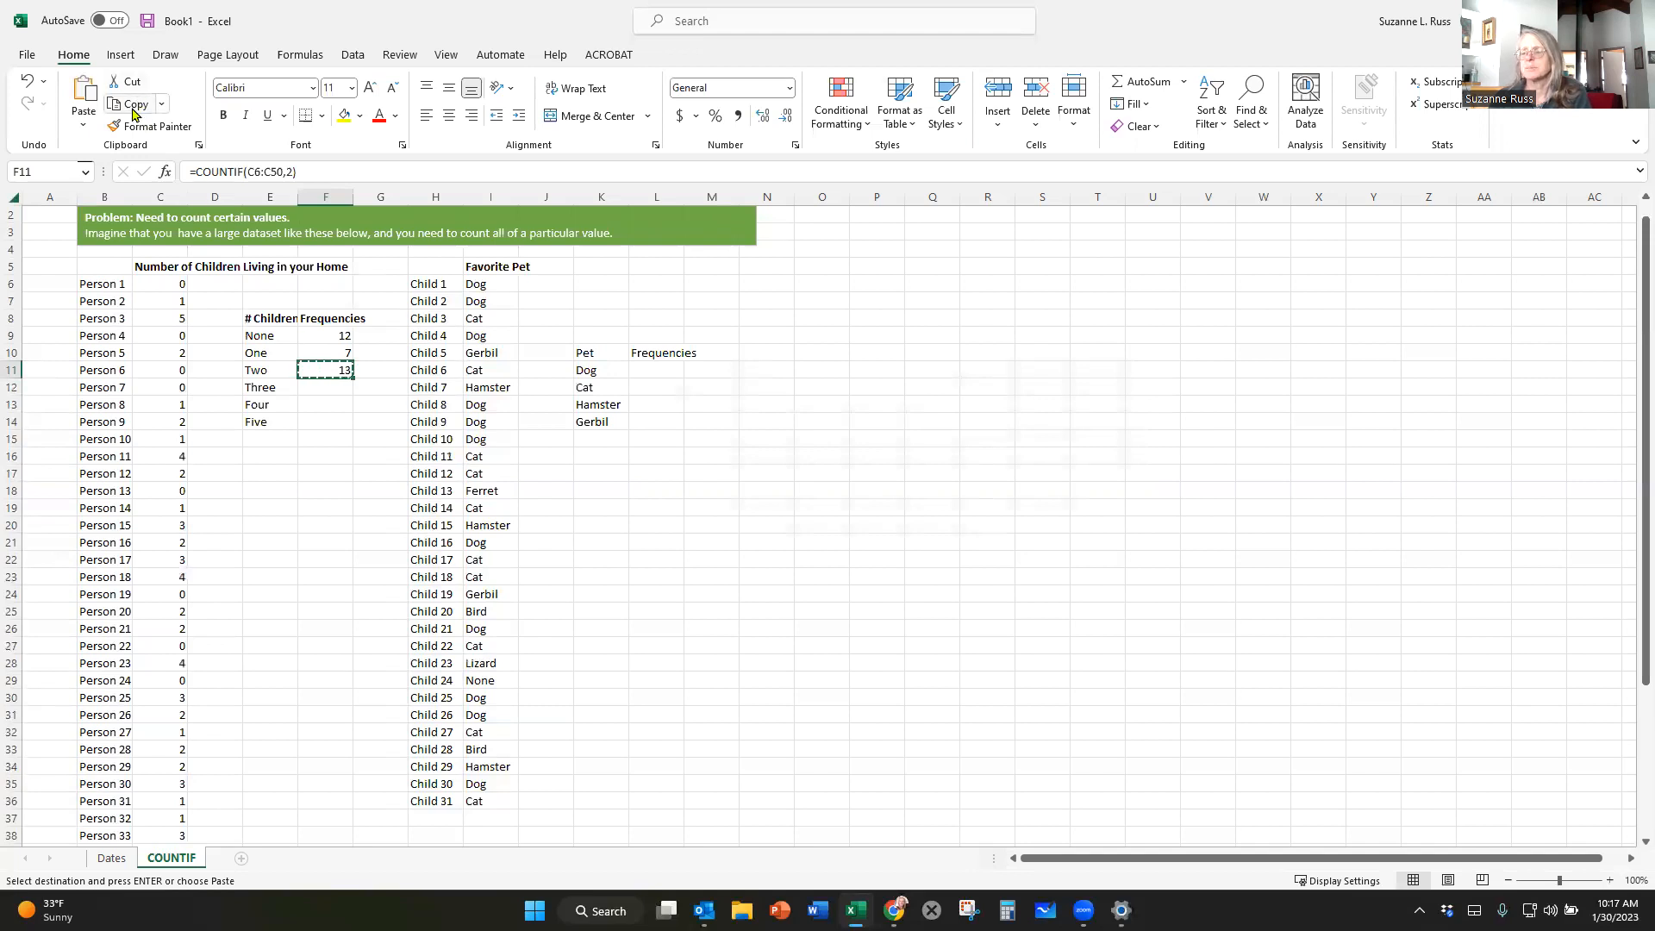
click(320, 388)
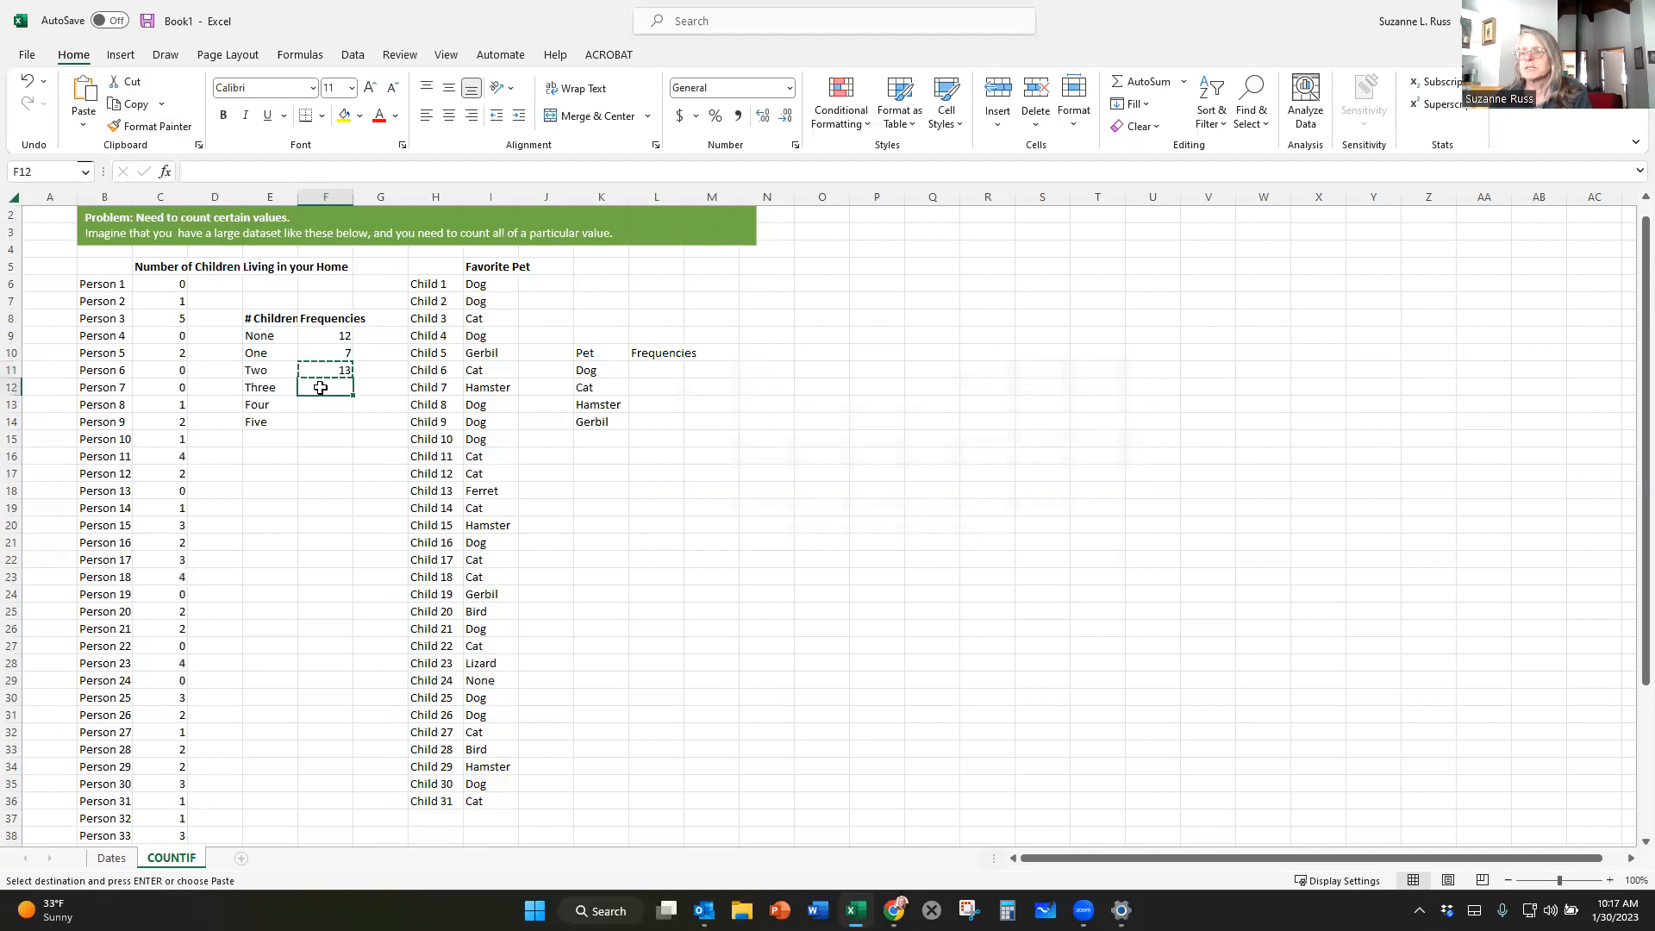
drag(321, 394, 327, 422)
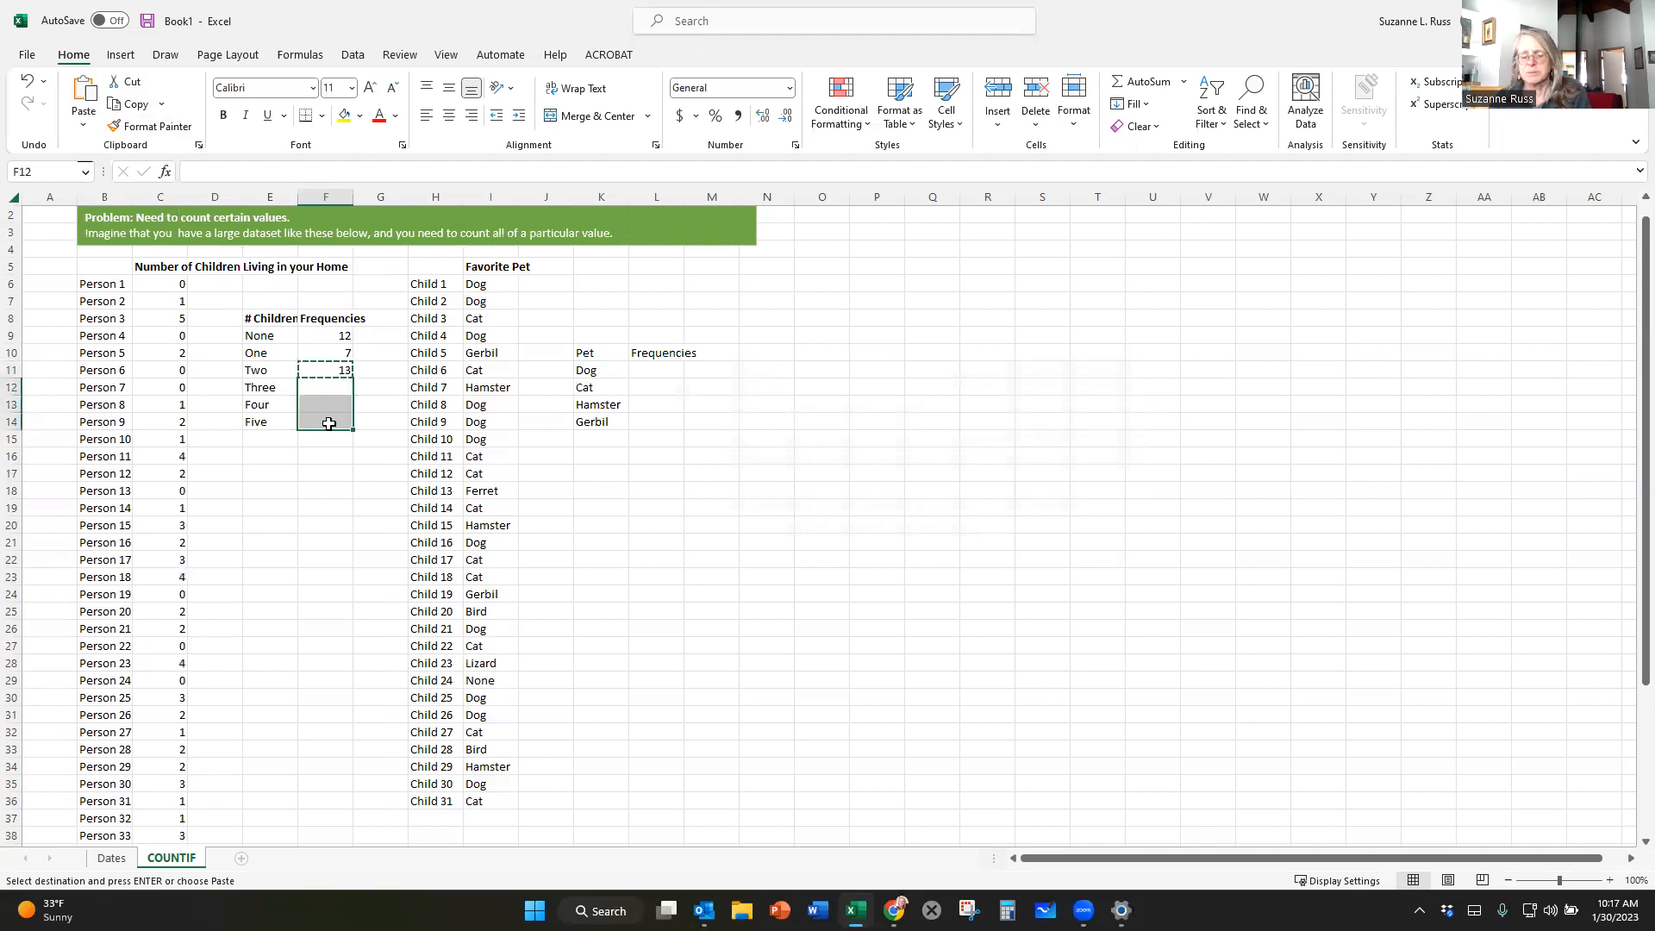
key(ctrl+v)
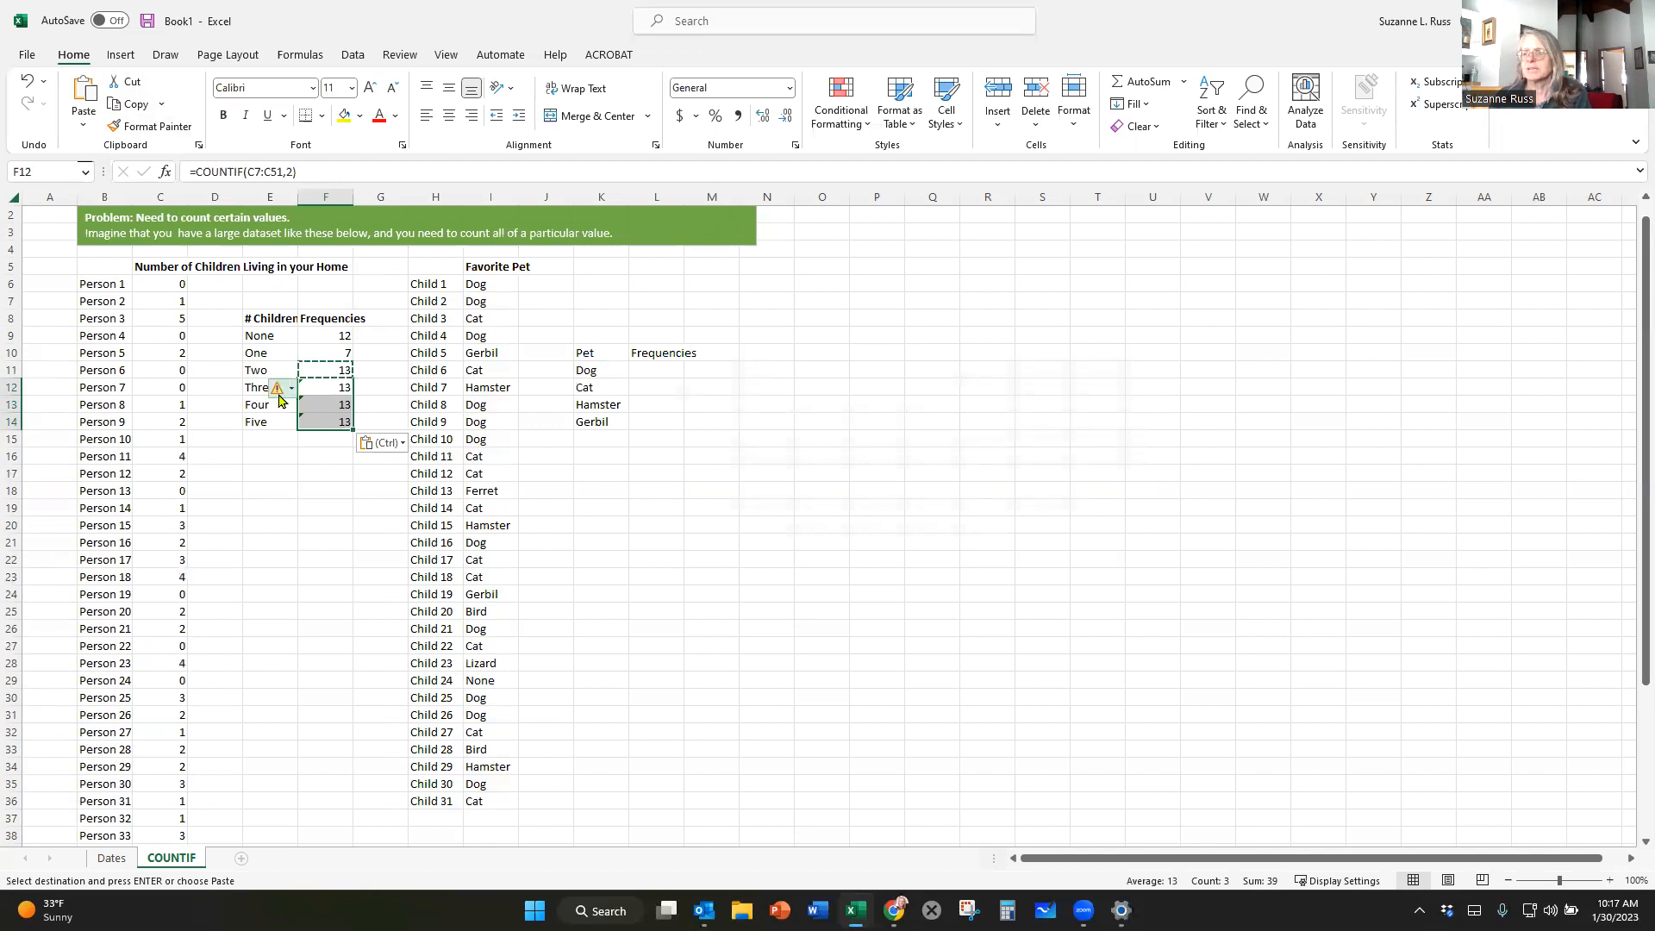
mouse_move(280, 399)
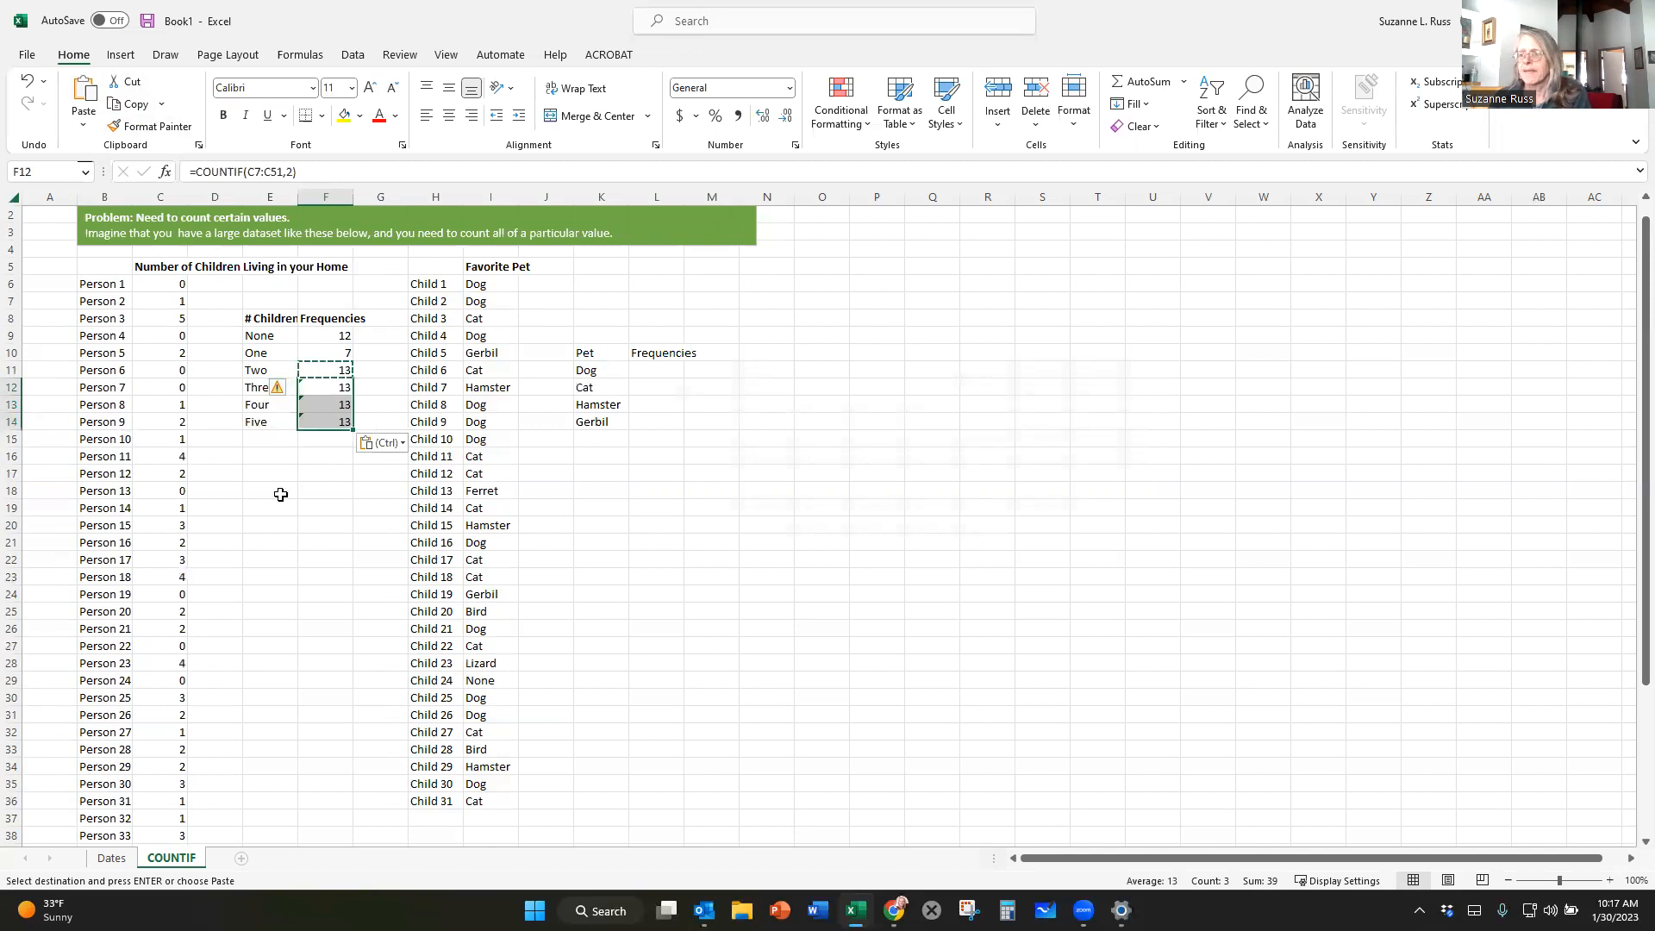
key(Escape)
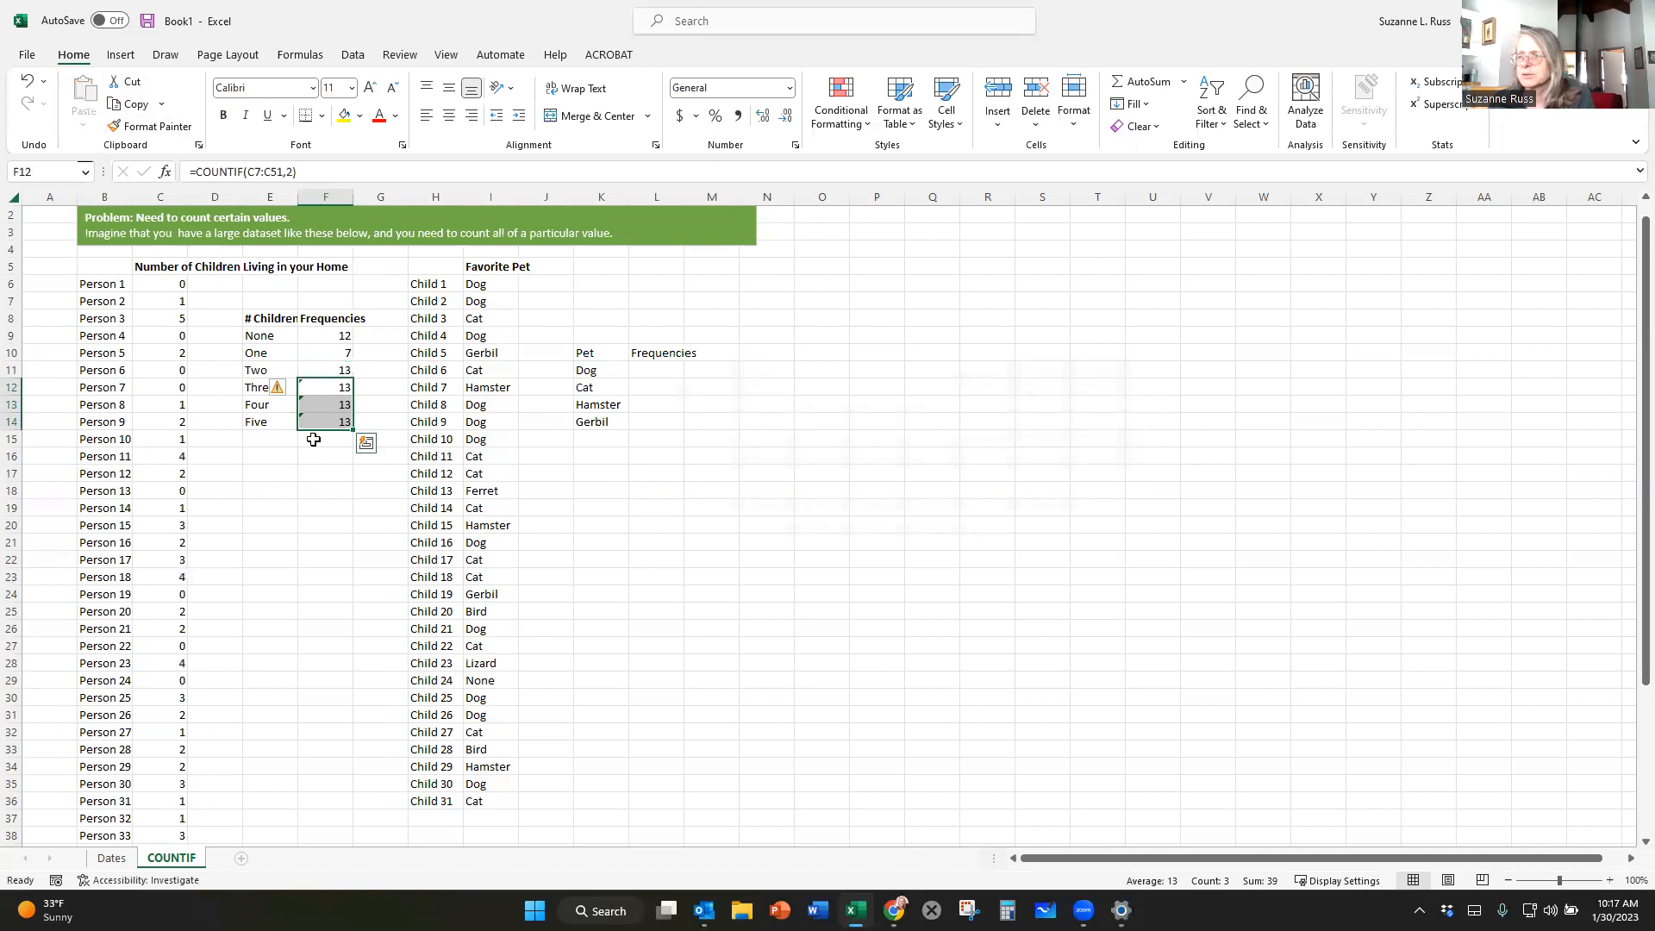
Correct the formula in F12 to =COUNTIF(C6:C50,3) to count the homes with three children.
click(321, 386)
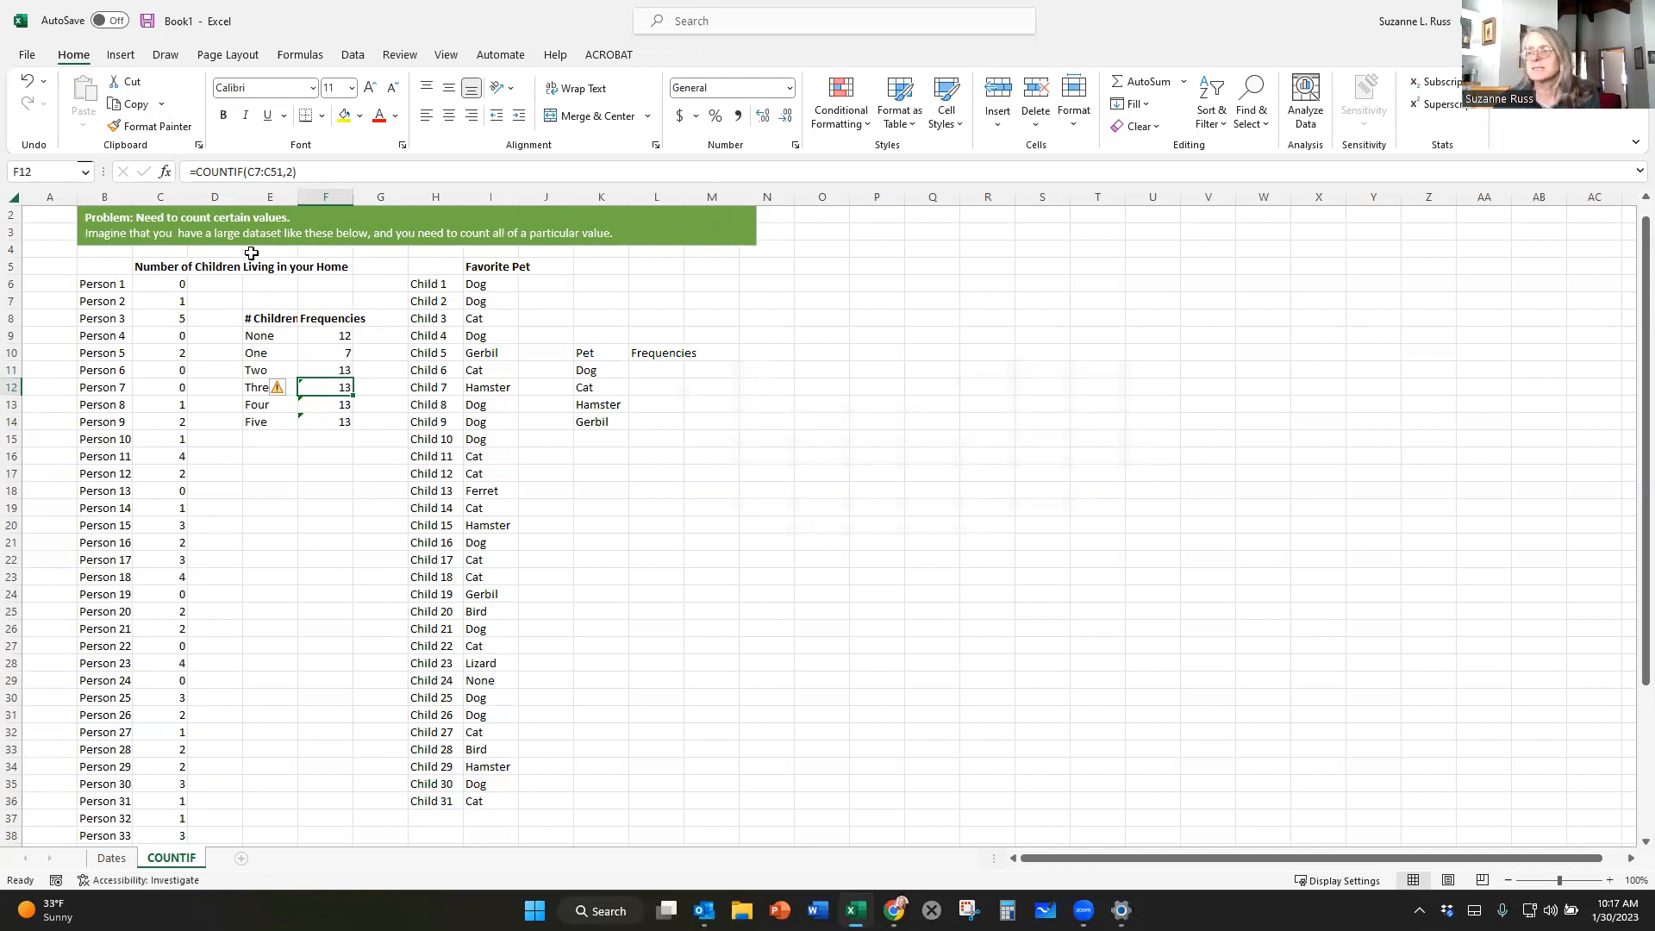
click(253, 172)
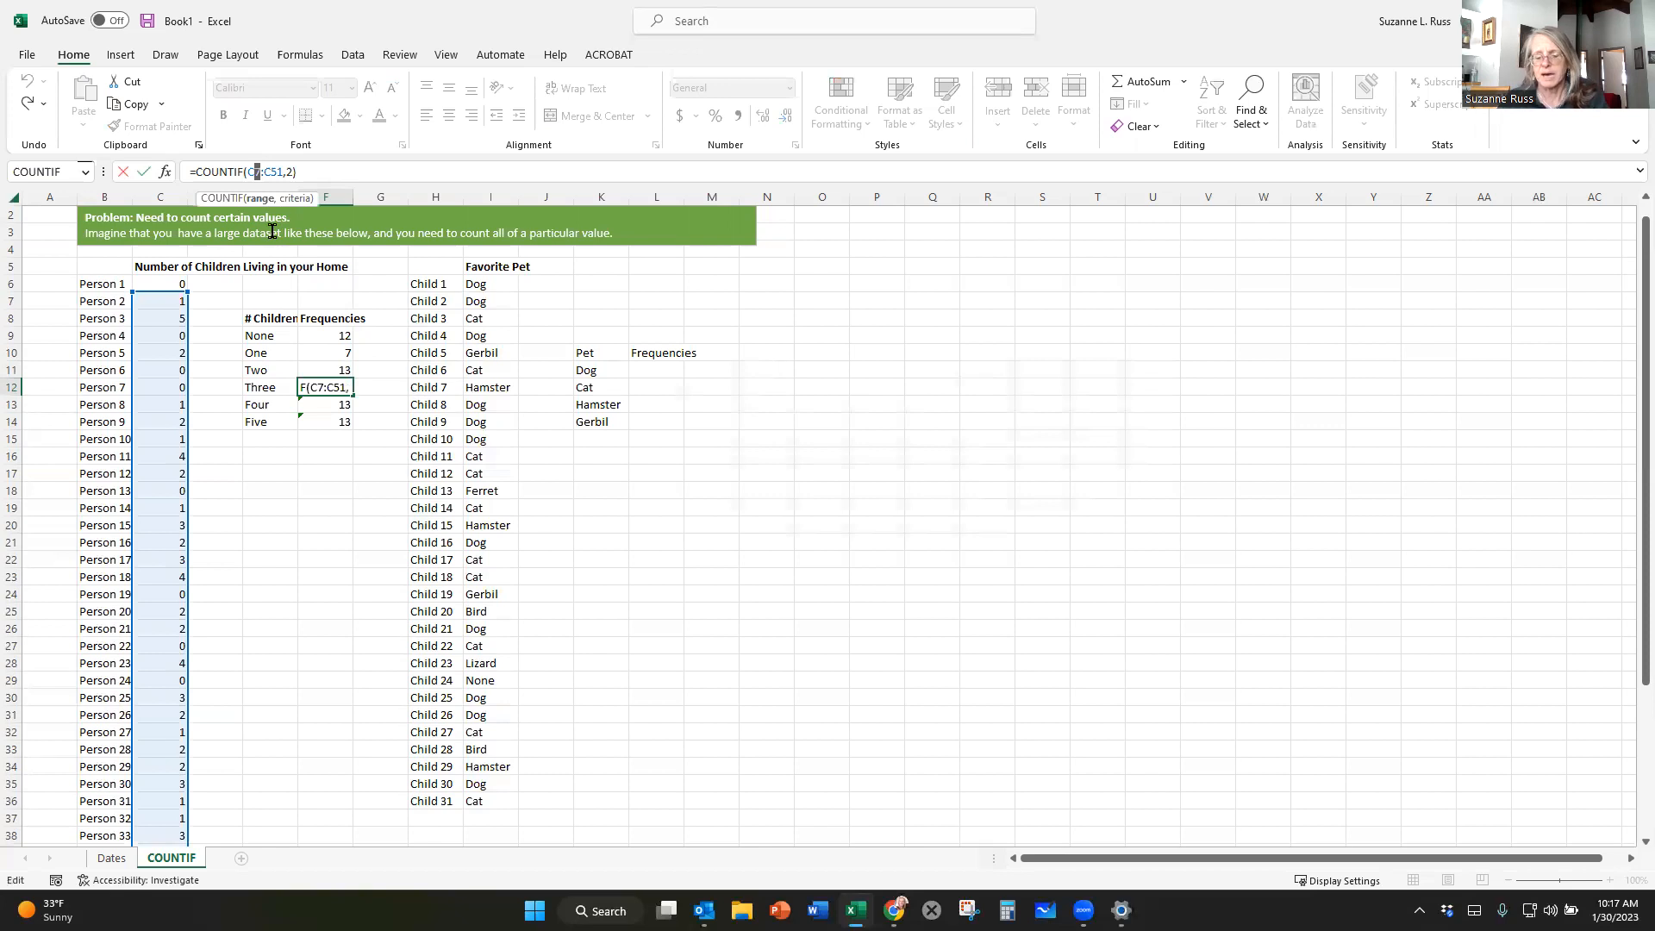
key(BackSpace)
text(6)
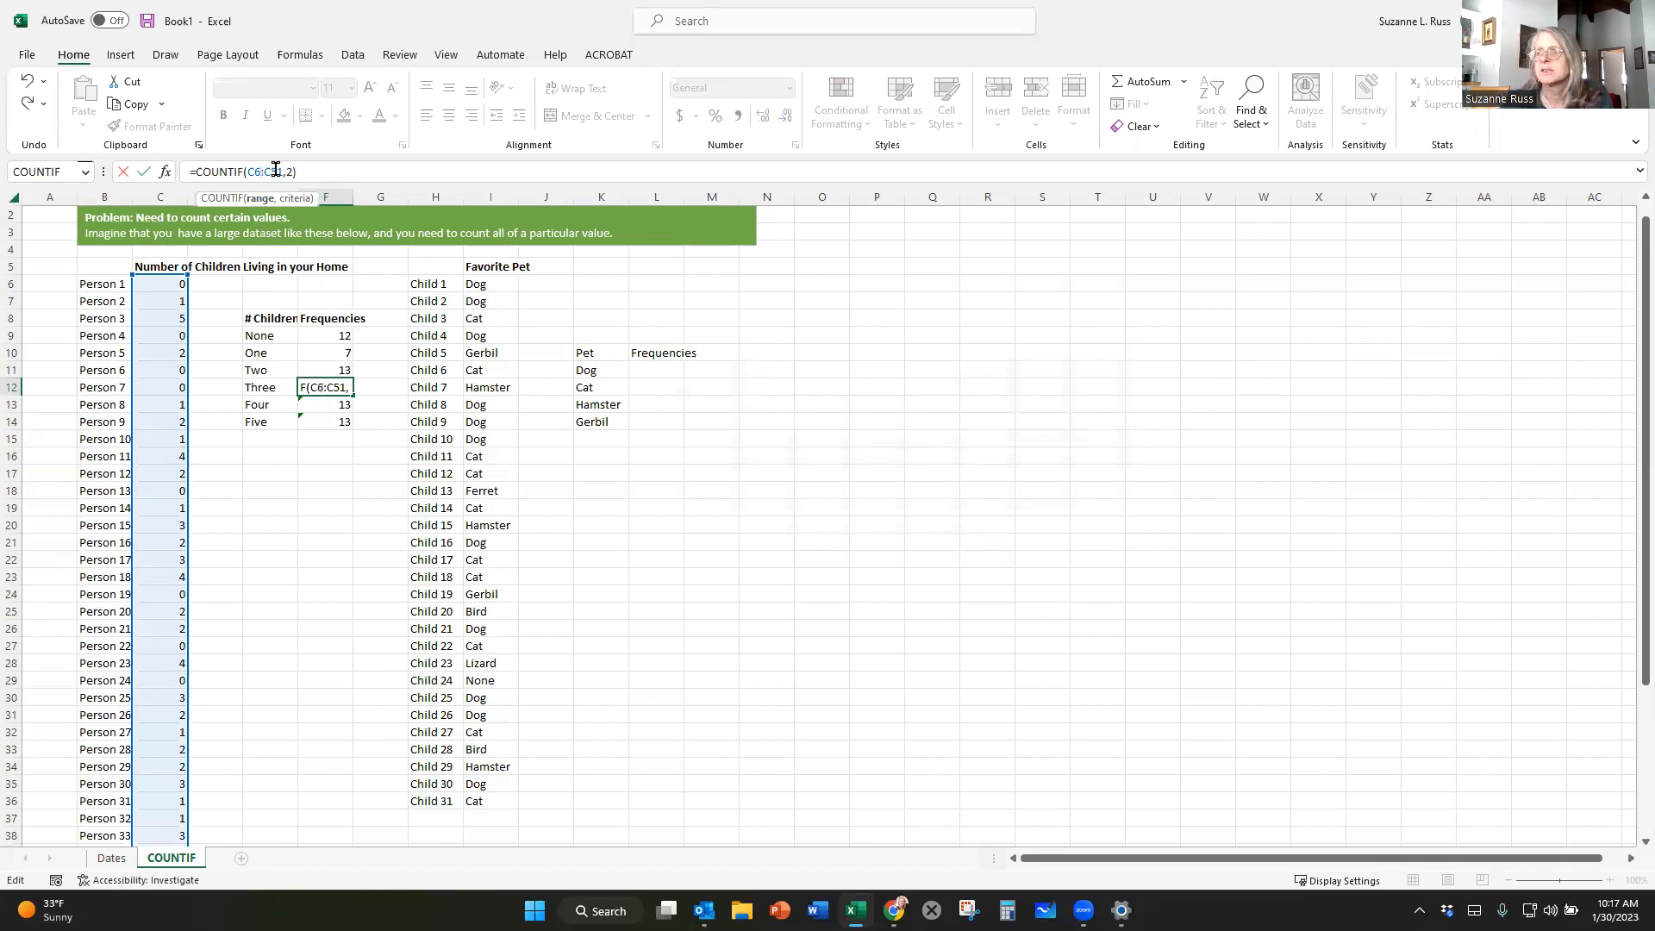
drag(277, 171, 282, 171)
text(0)
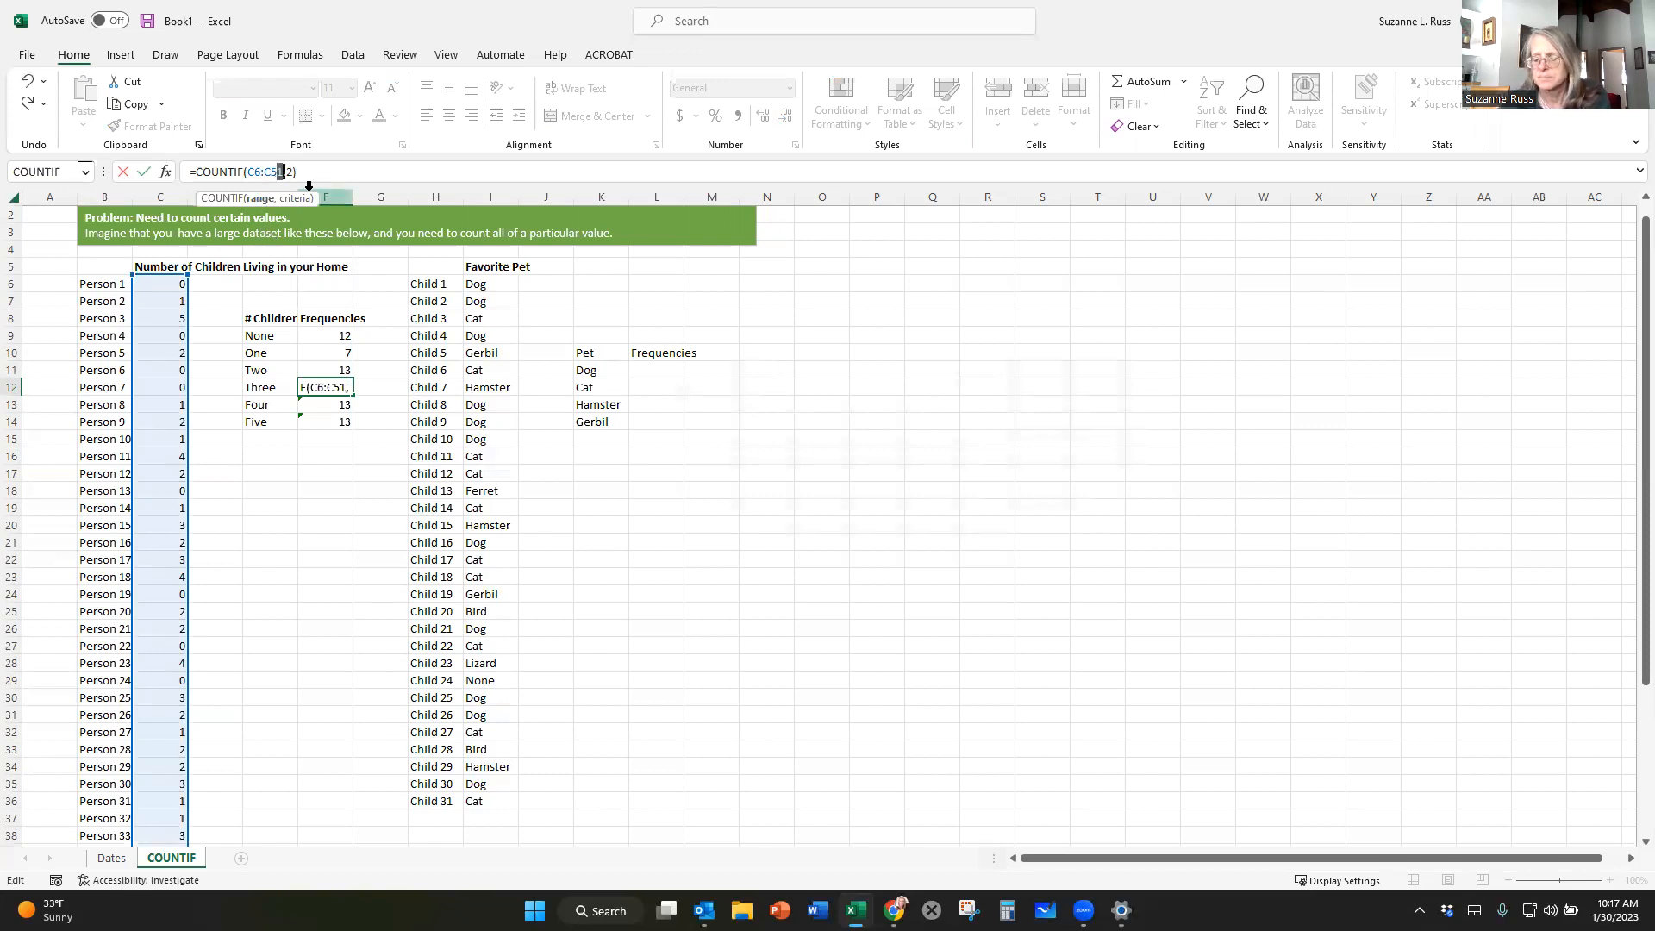
drag(286, 172, 291, 172)
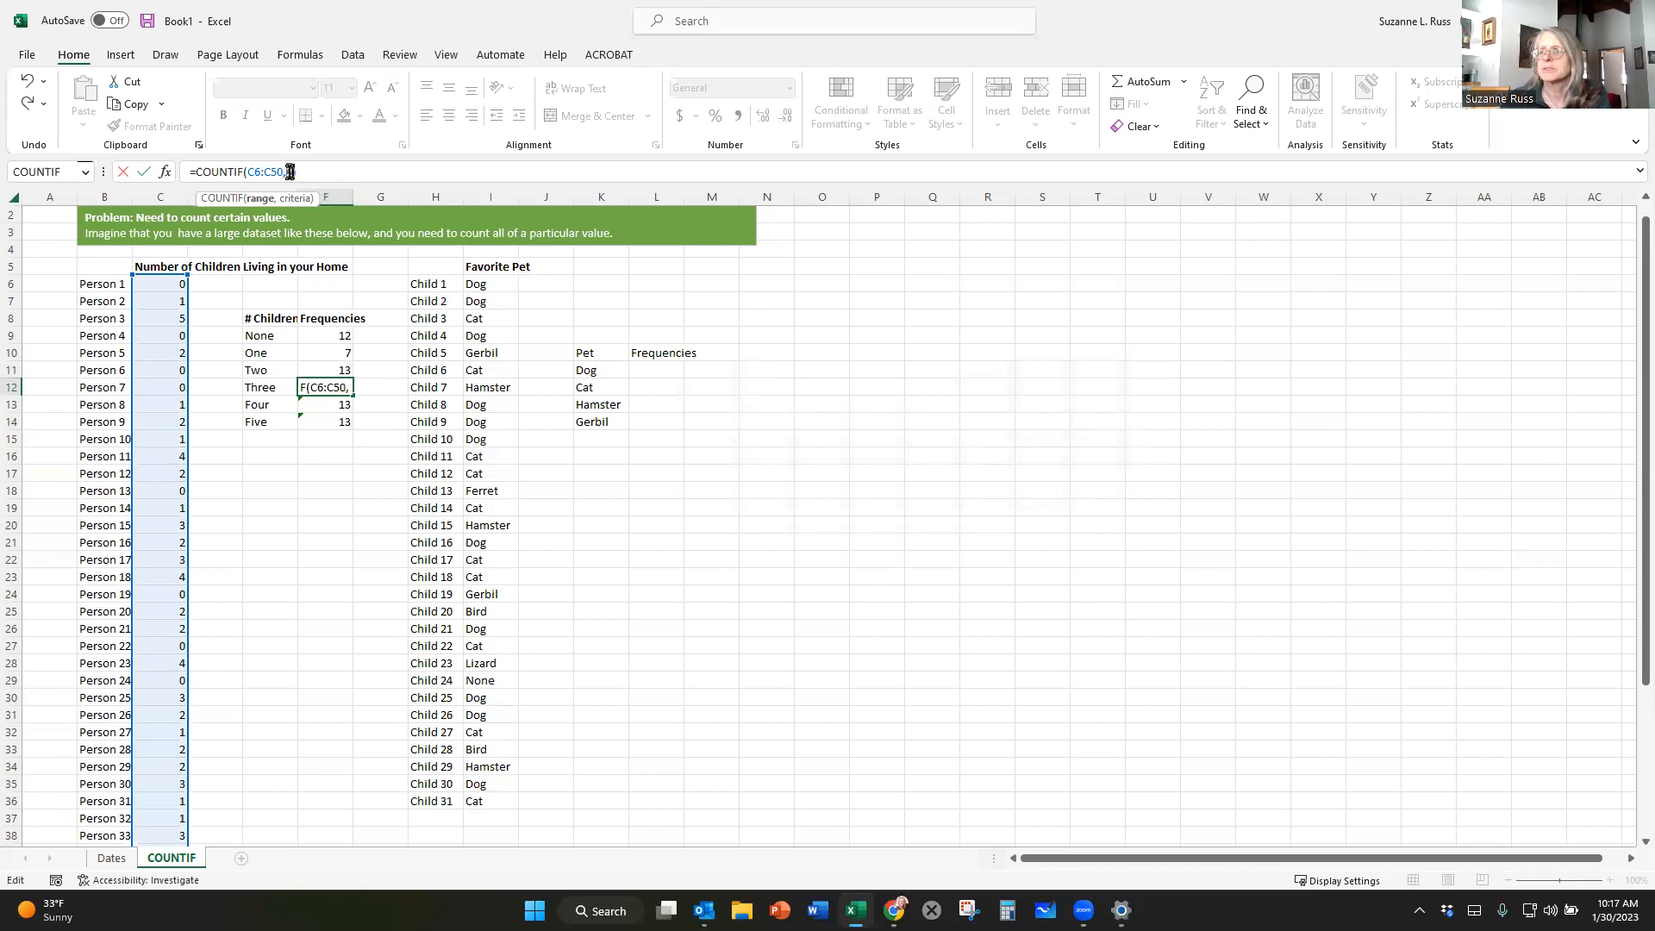
text(3)
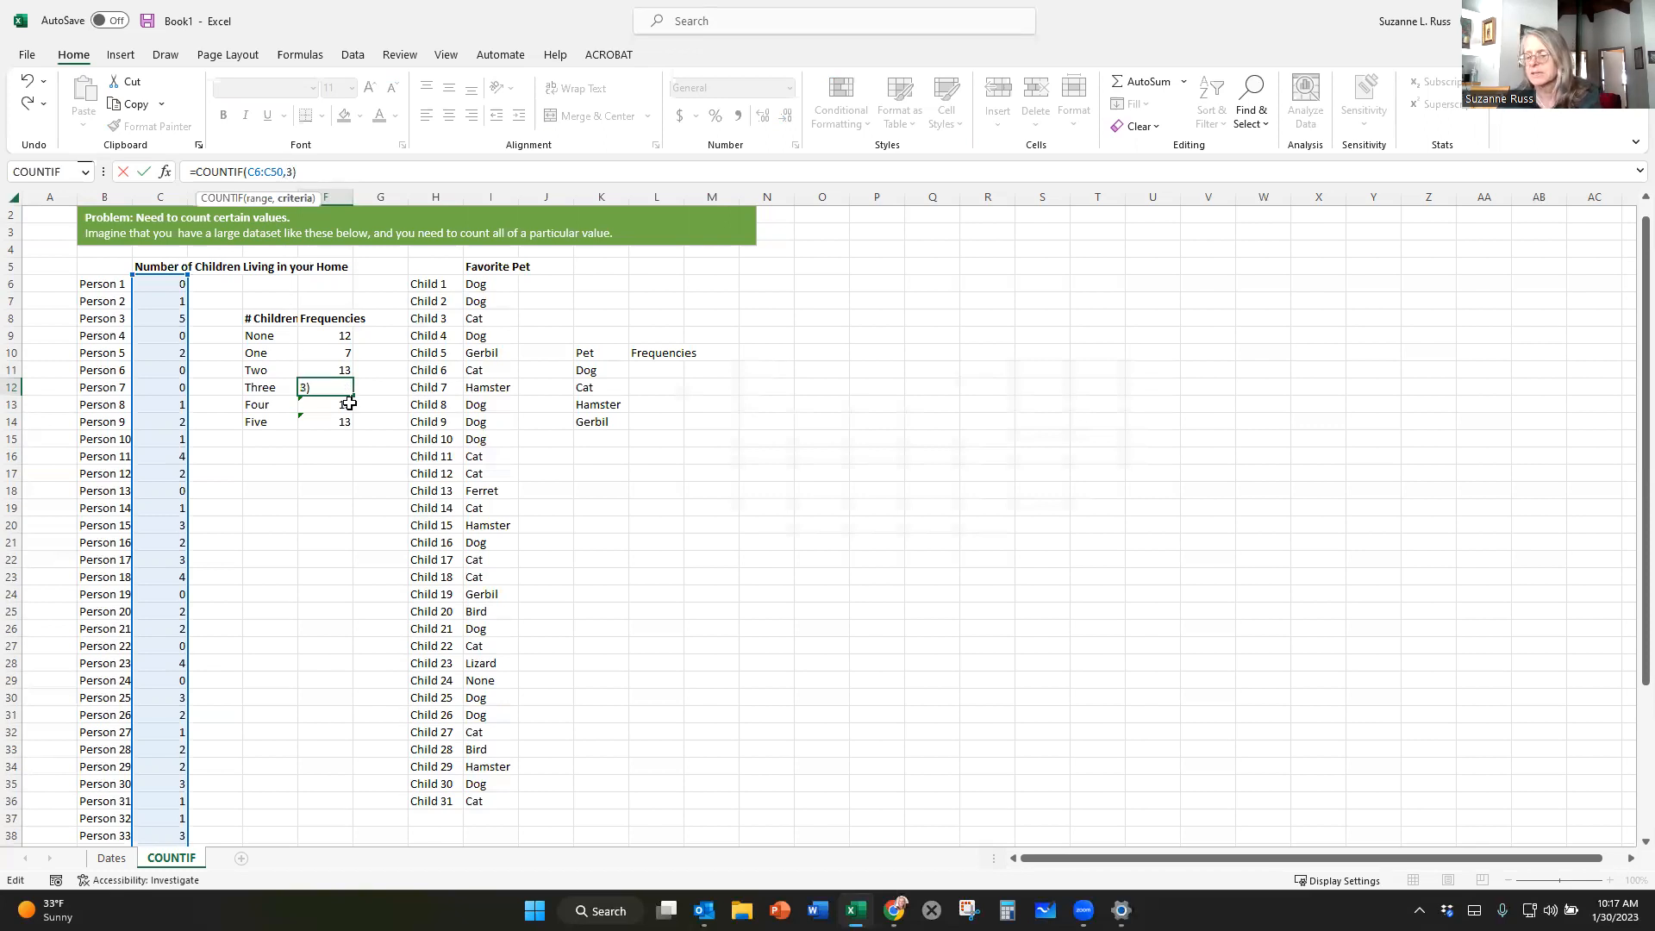
key(Return)
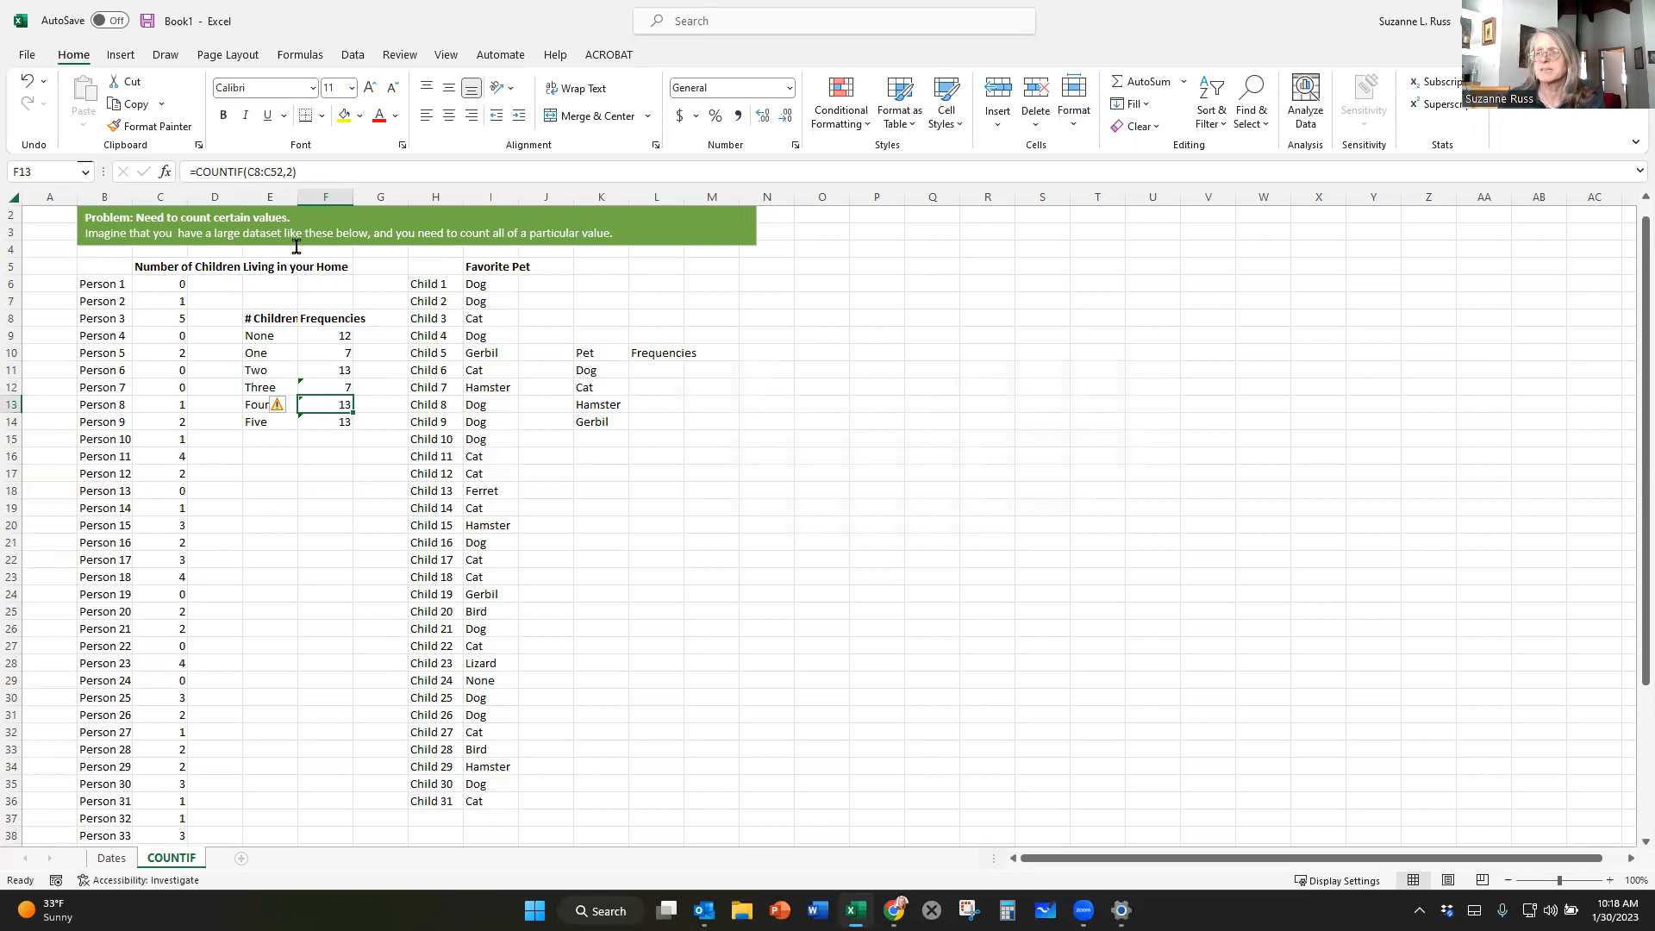
Correct the formula in F13 to =COUNTIF(C6:C50,4) to count the homes with four children.
click(332, 172)
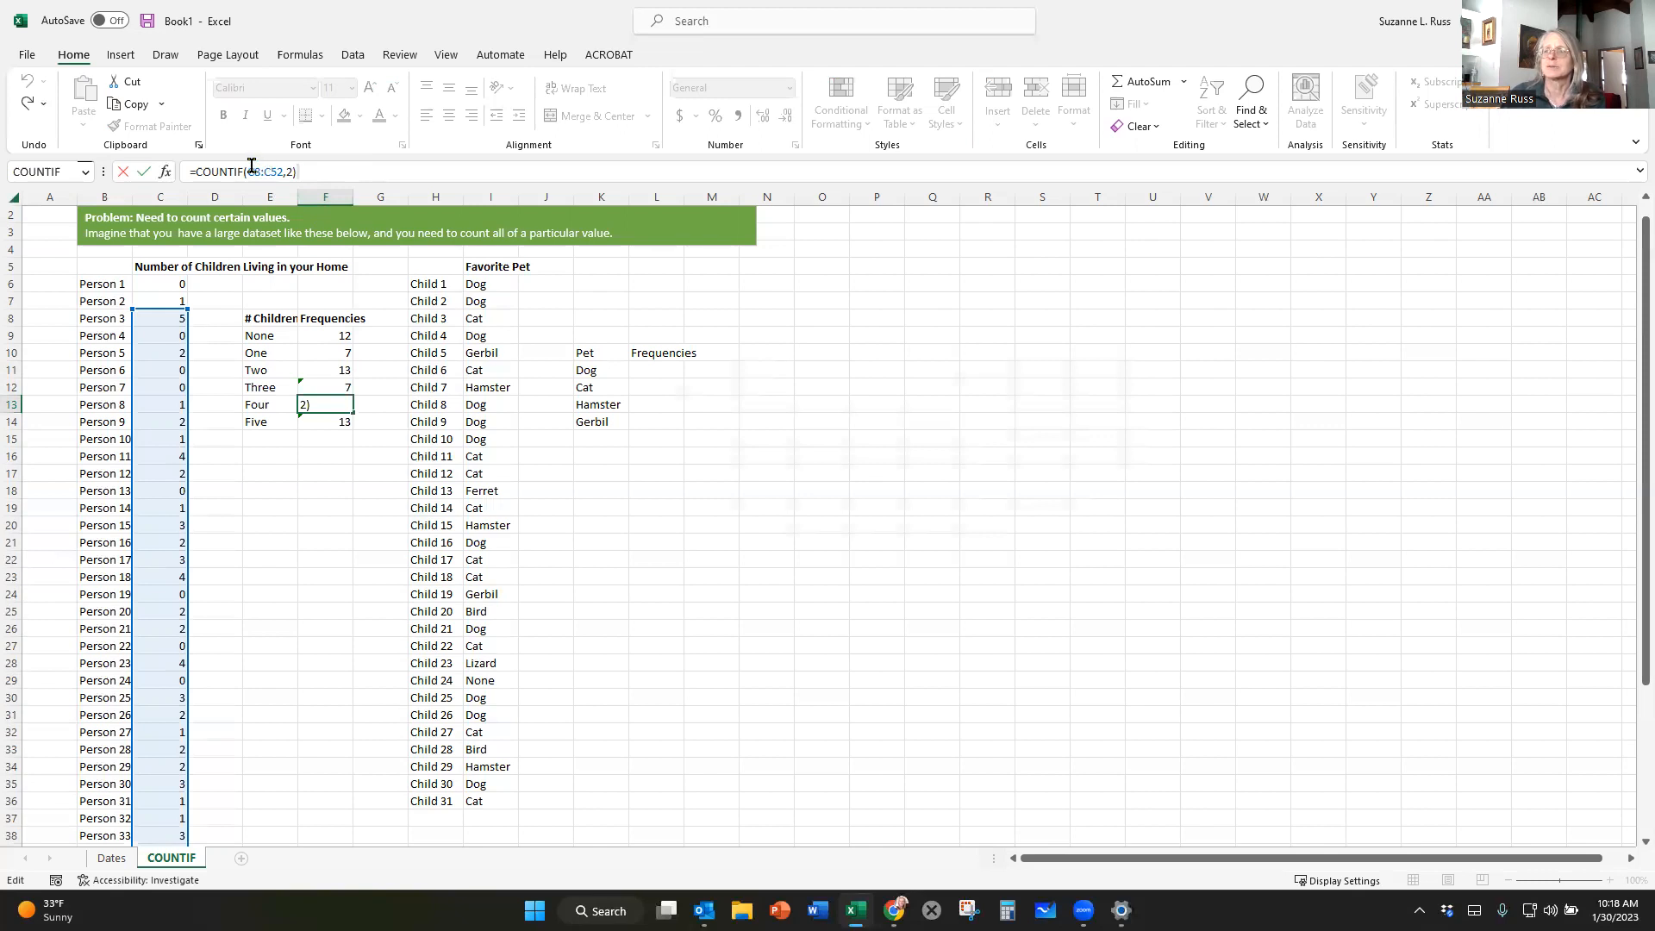
click(256, 171)
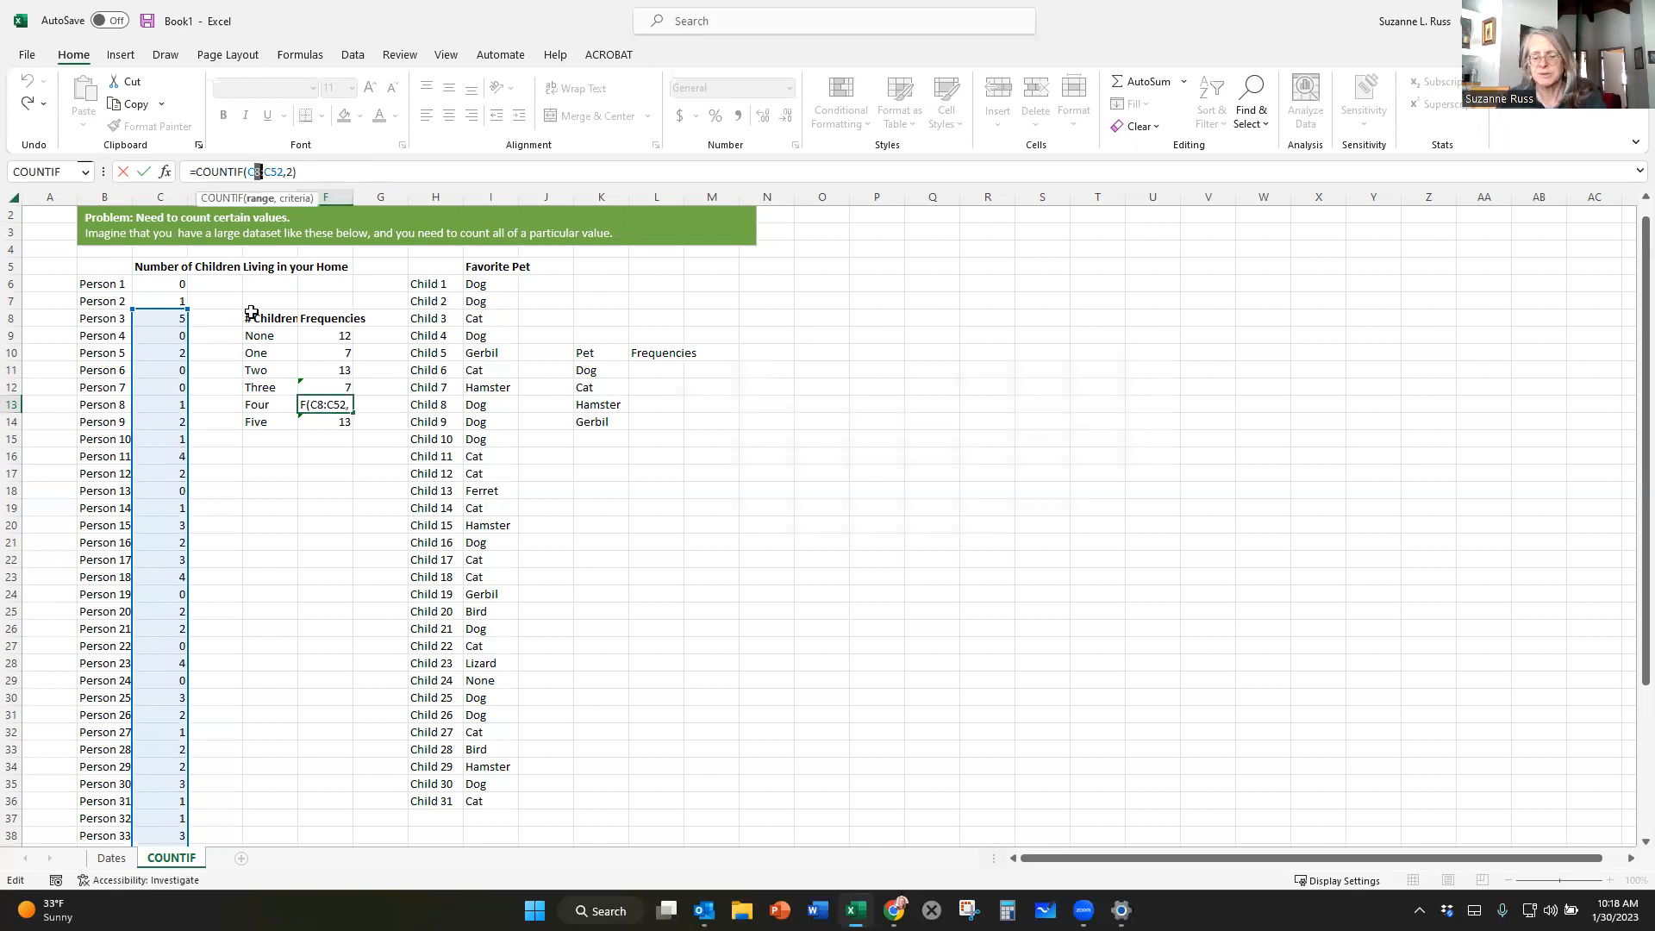
text(6:C5)
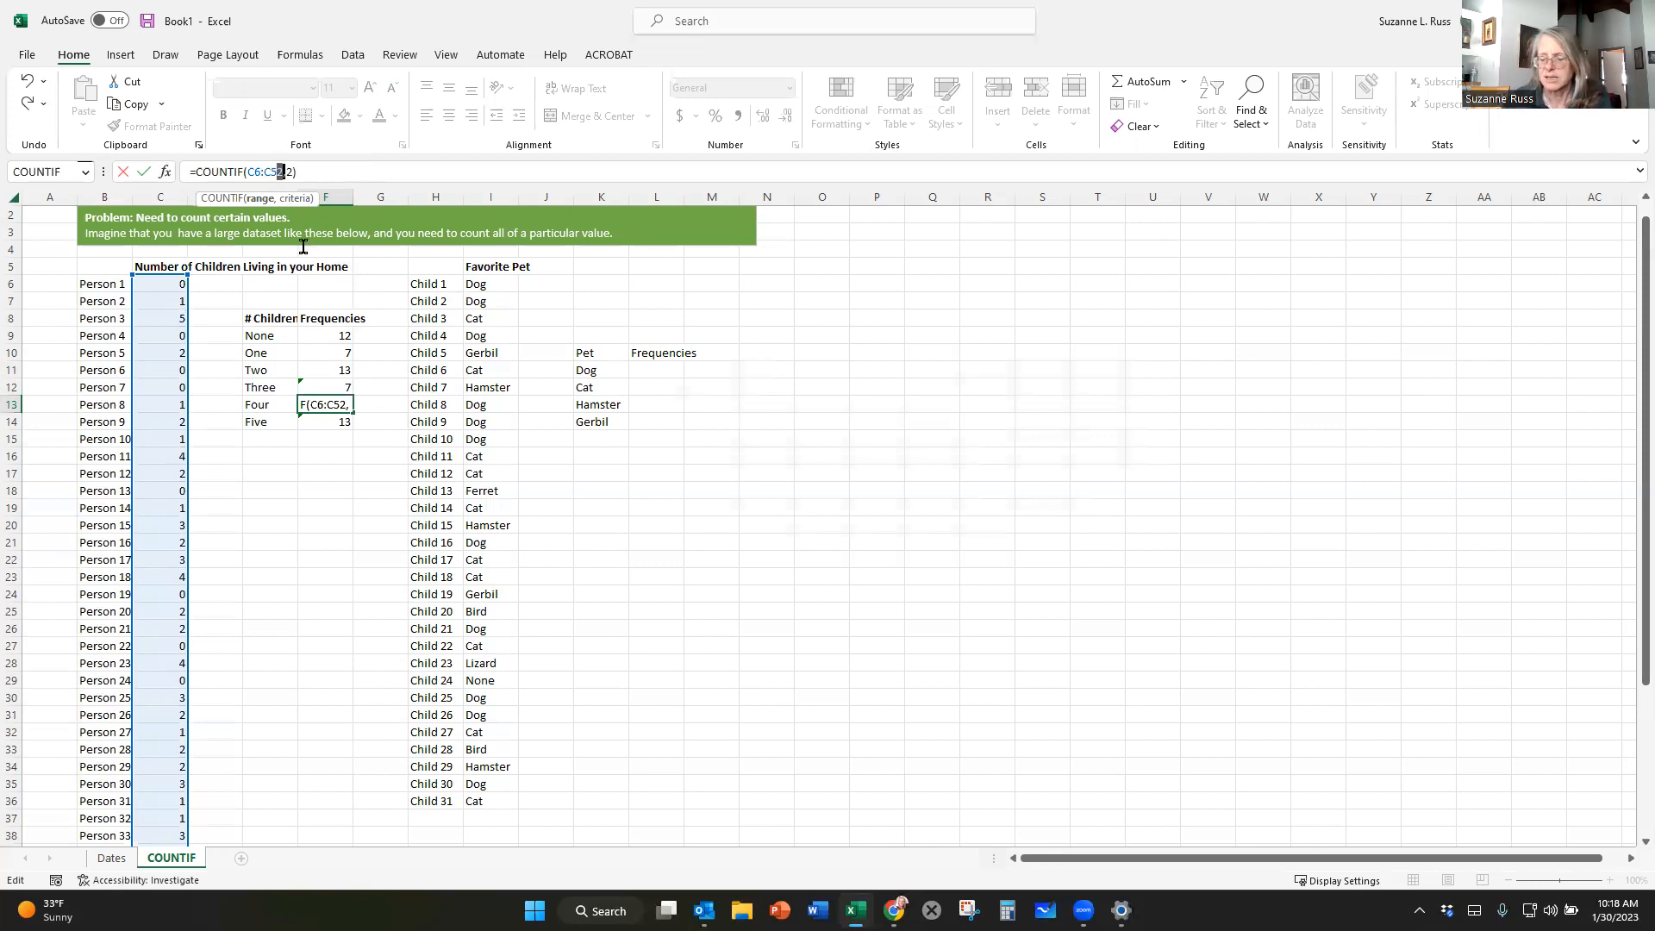
text(0,)
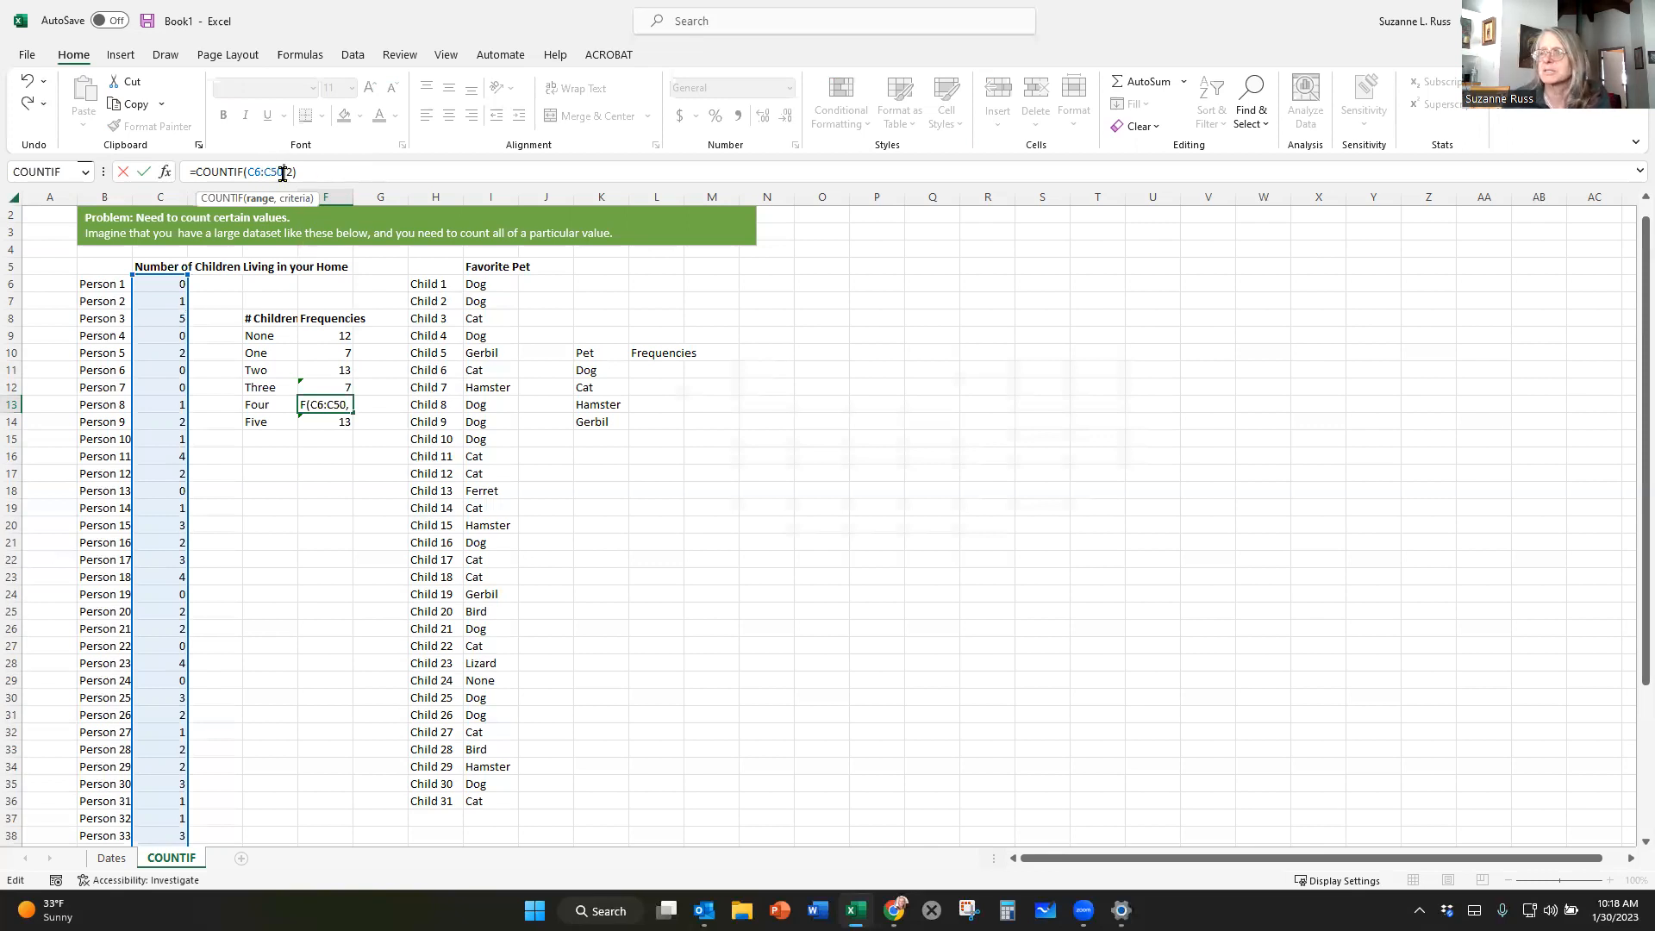
text(2))
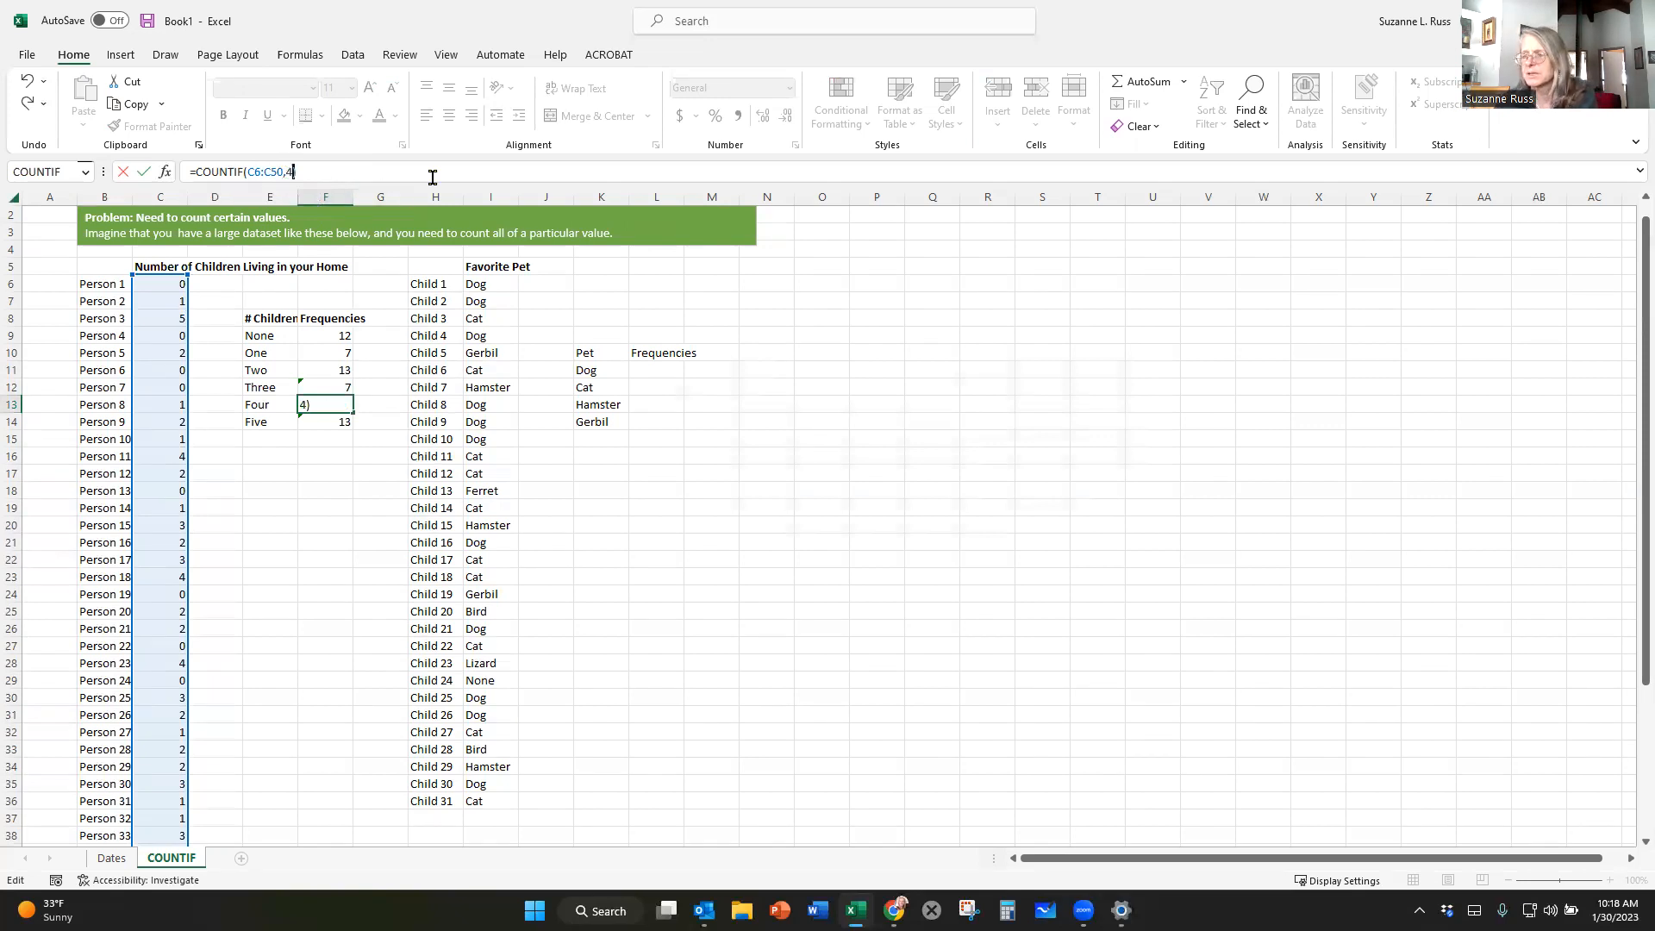
key(Return)
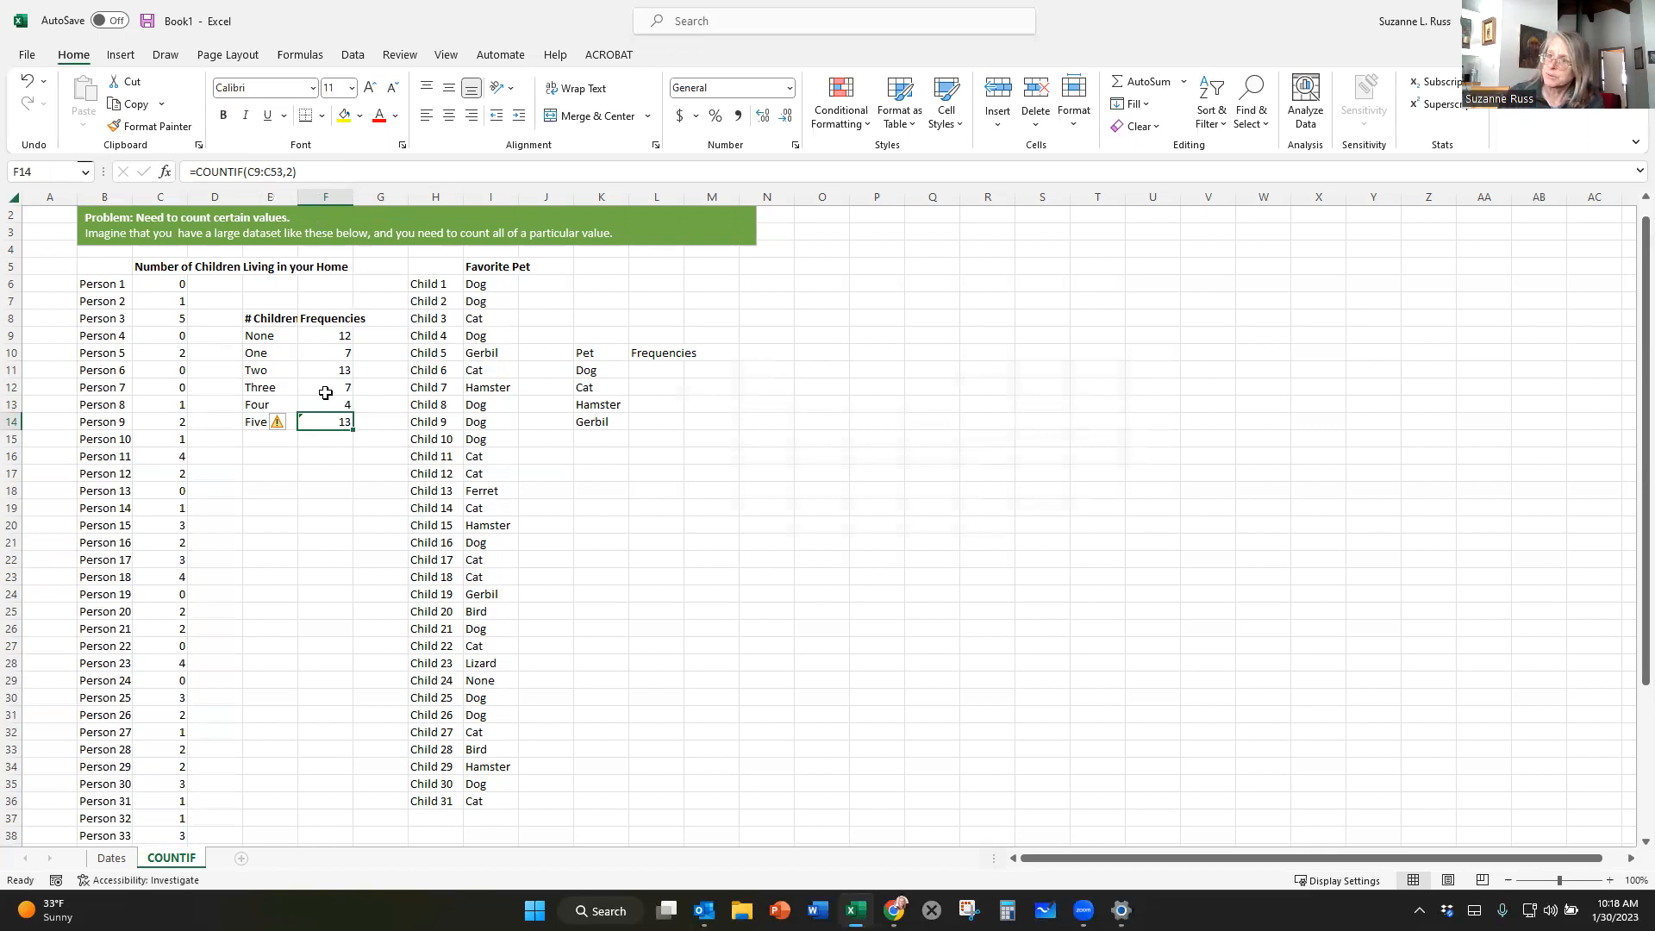
Correct the formula in F14 to =COUNTIF(C6:C50,5) to count the homes with five children.
click(255, 170)
double_click(255, 170)
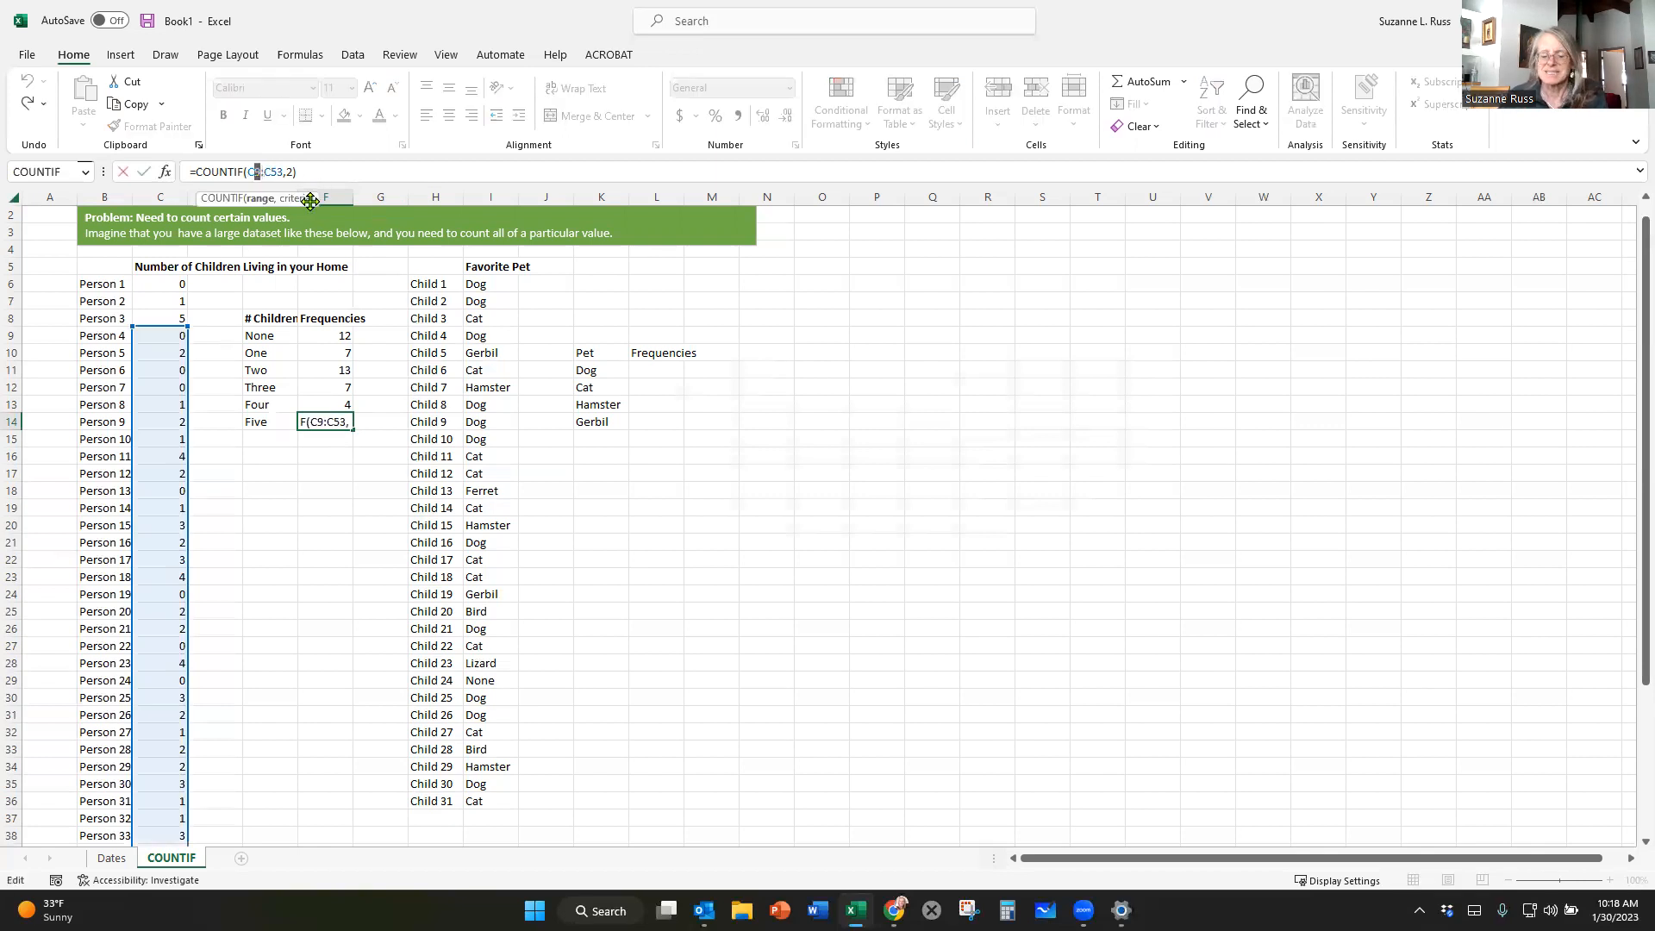
text(C6:C5)
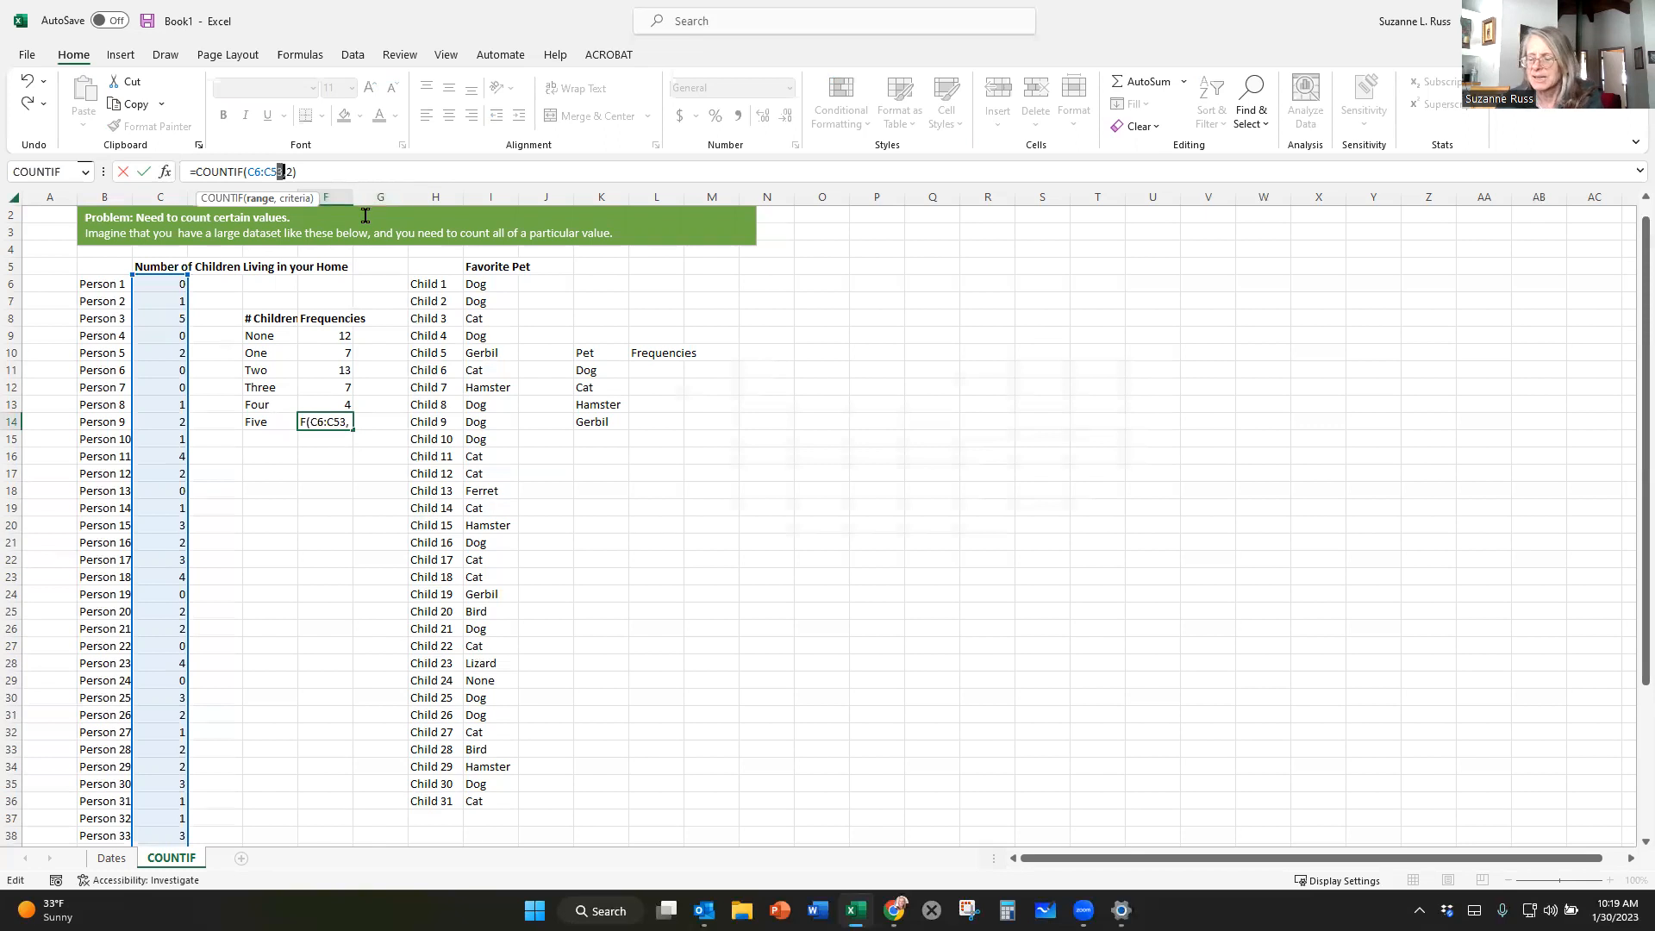
text(0)
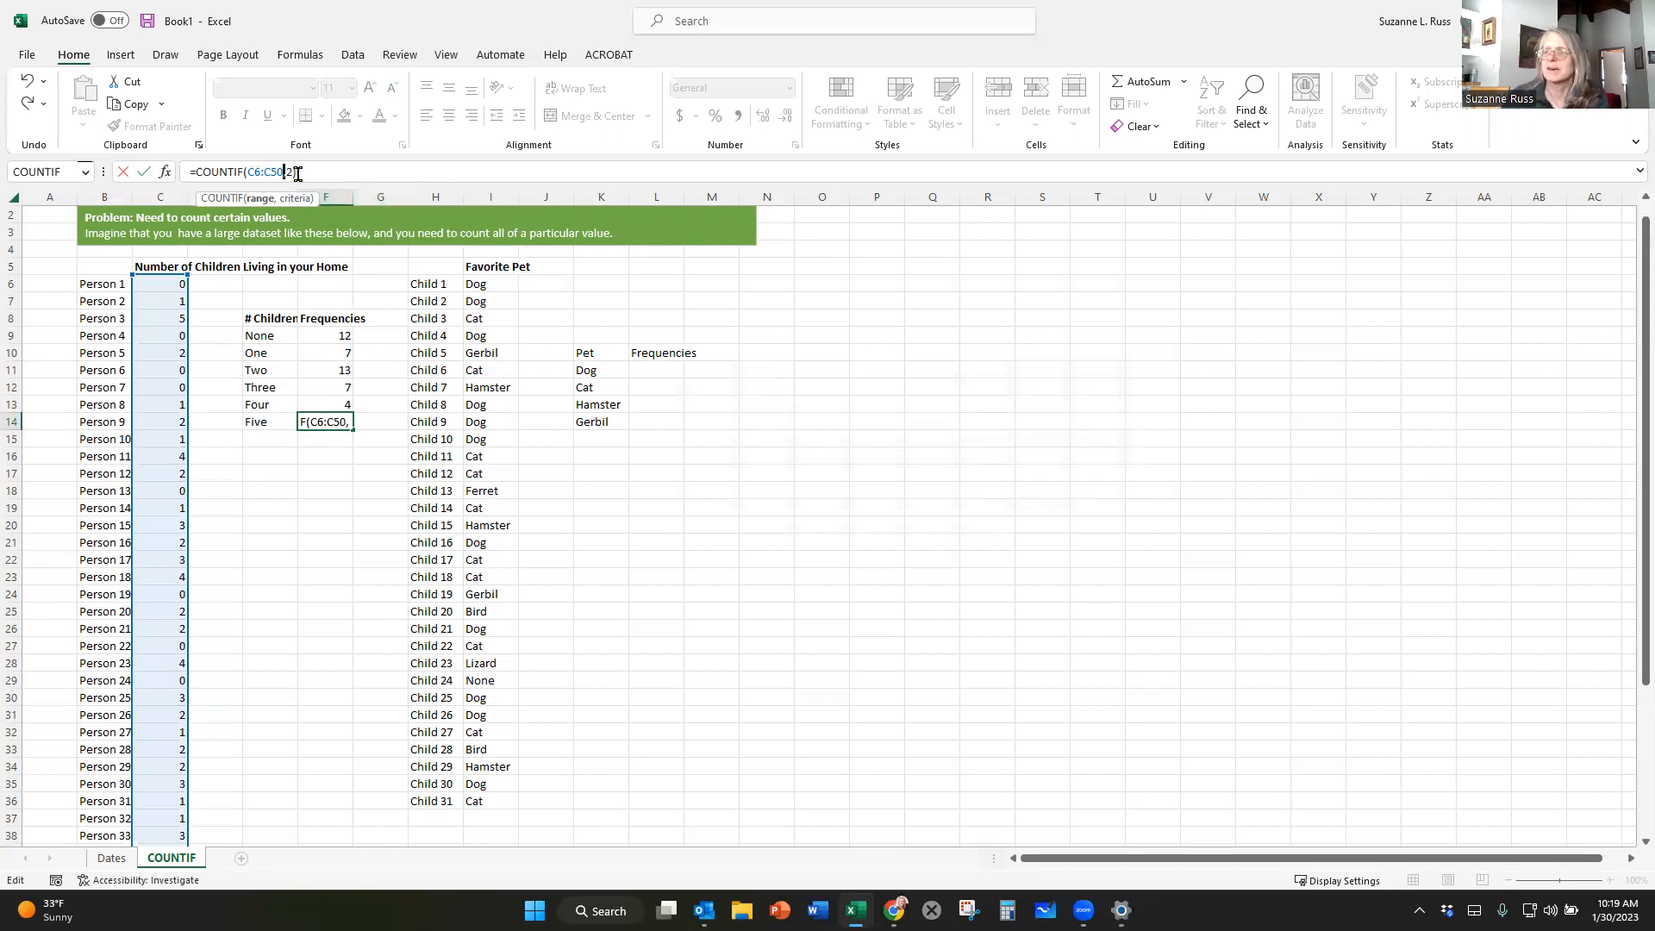
click(290, 172)
text(2)
text(5)
key(Return)
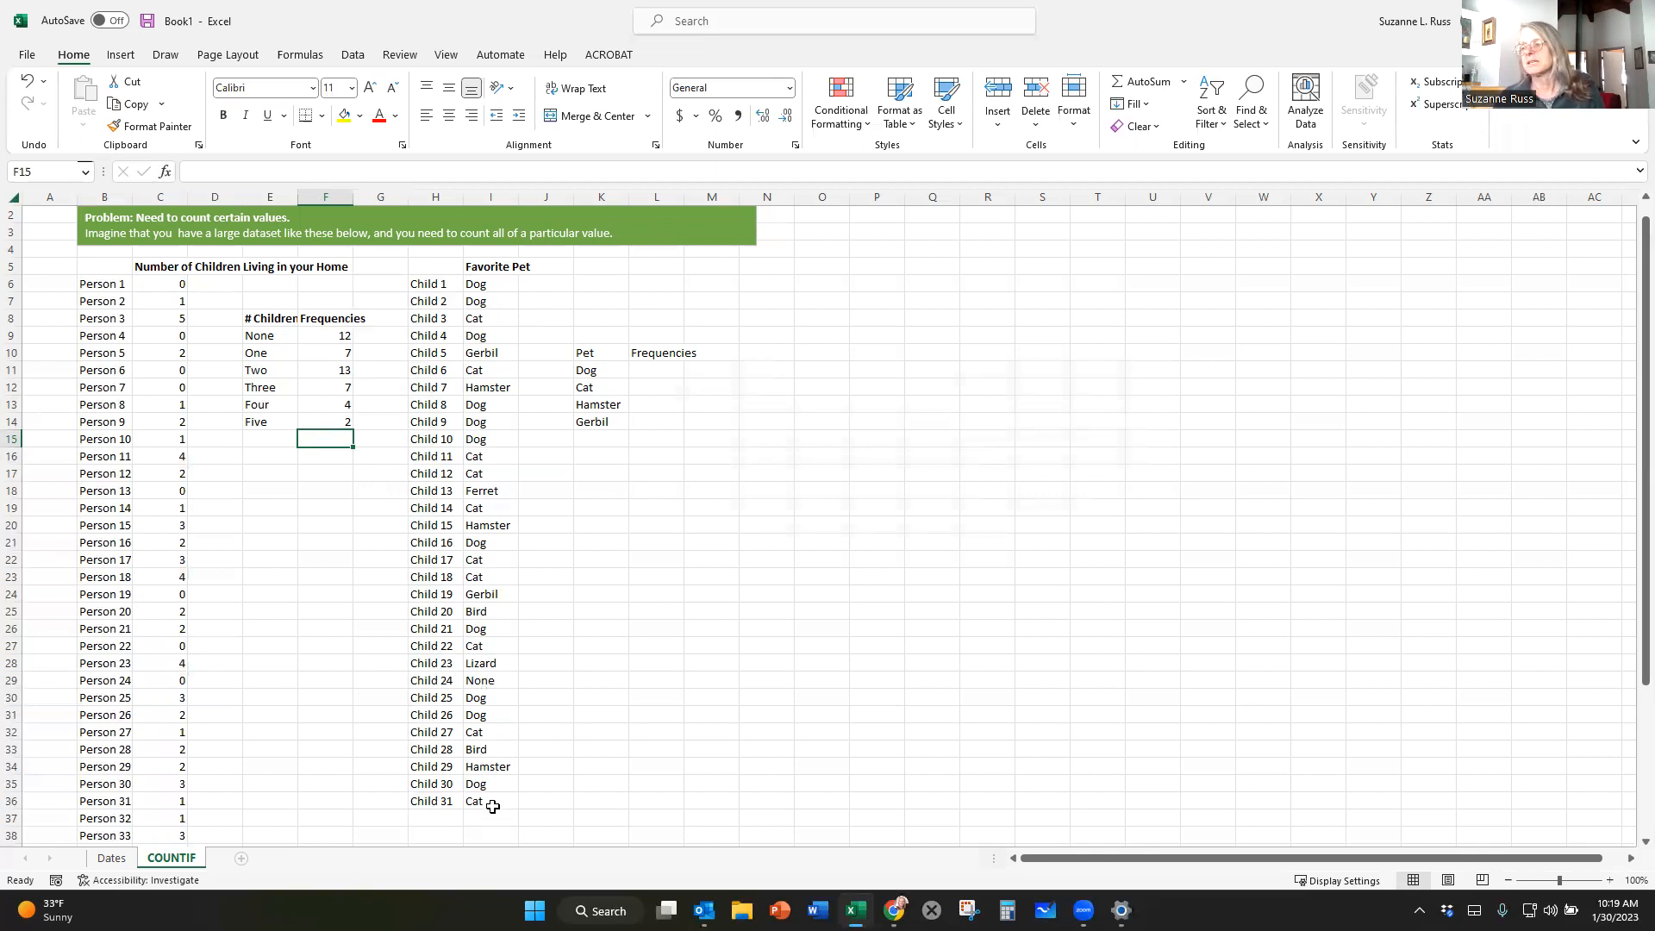
Insert a COUNTIF function in L11 that counts "Dog" in the favorite pet range I6:I36.
click(645, 371)
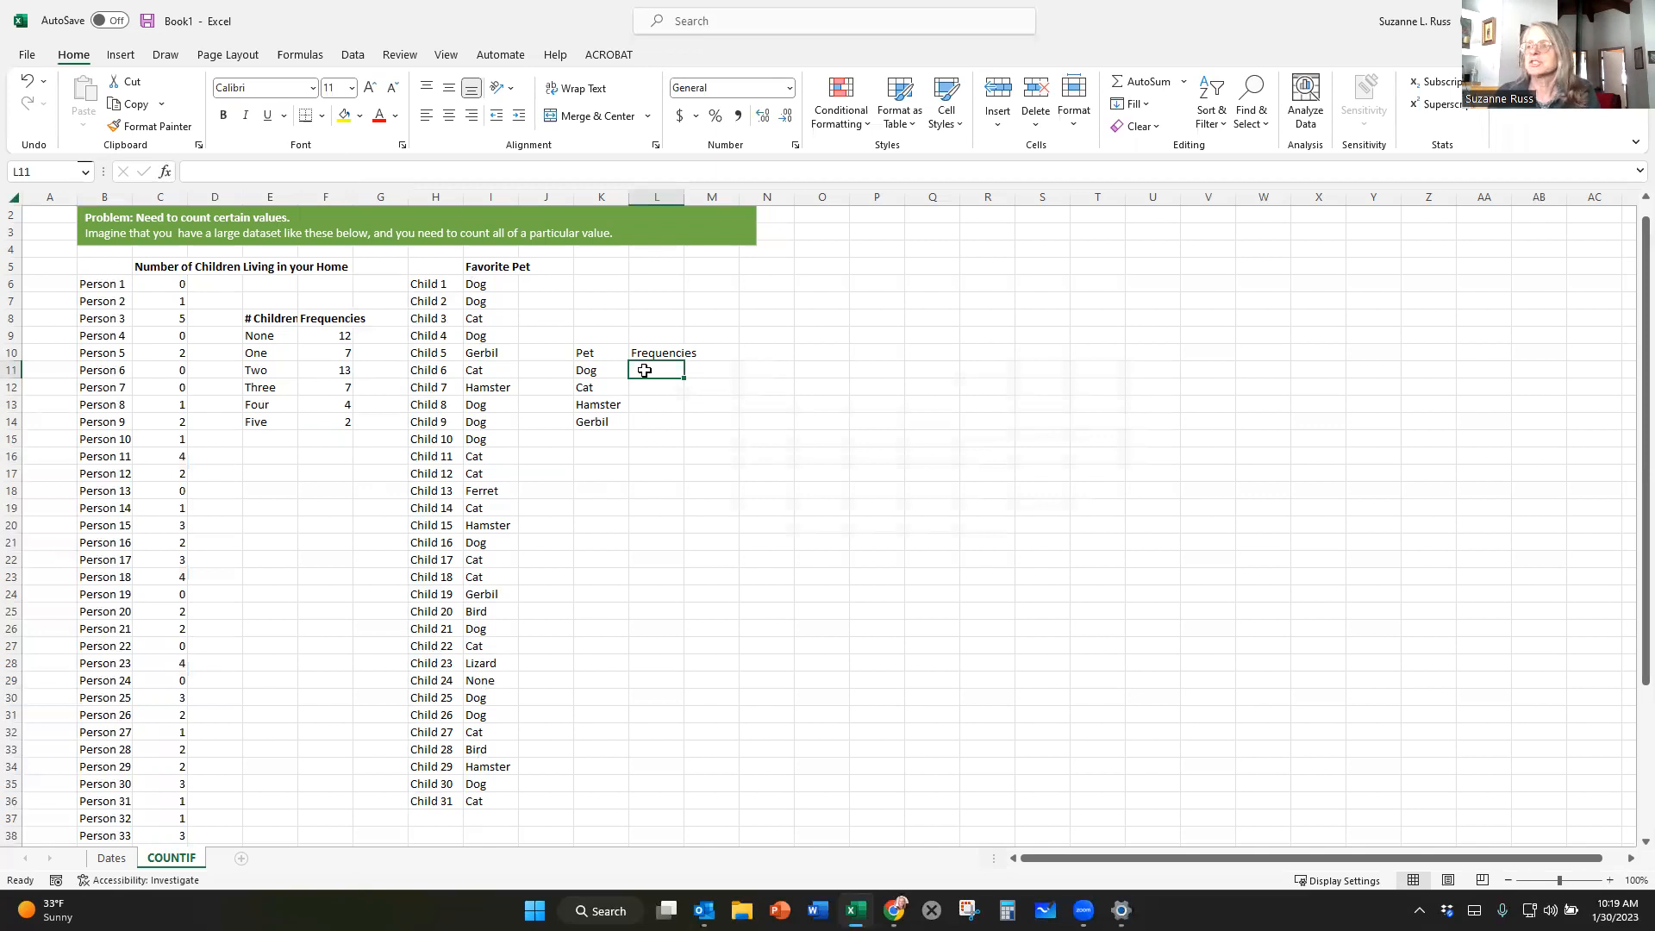
click(161, 173)
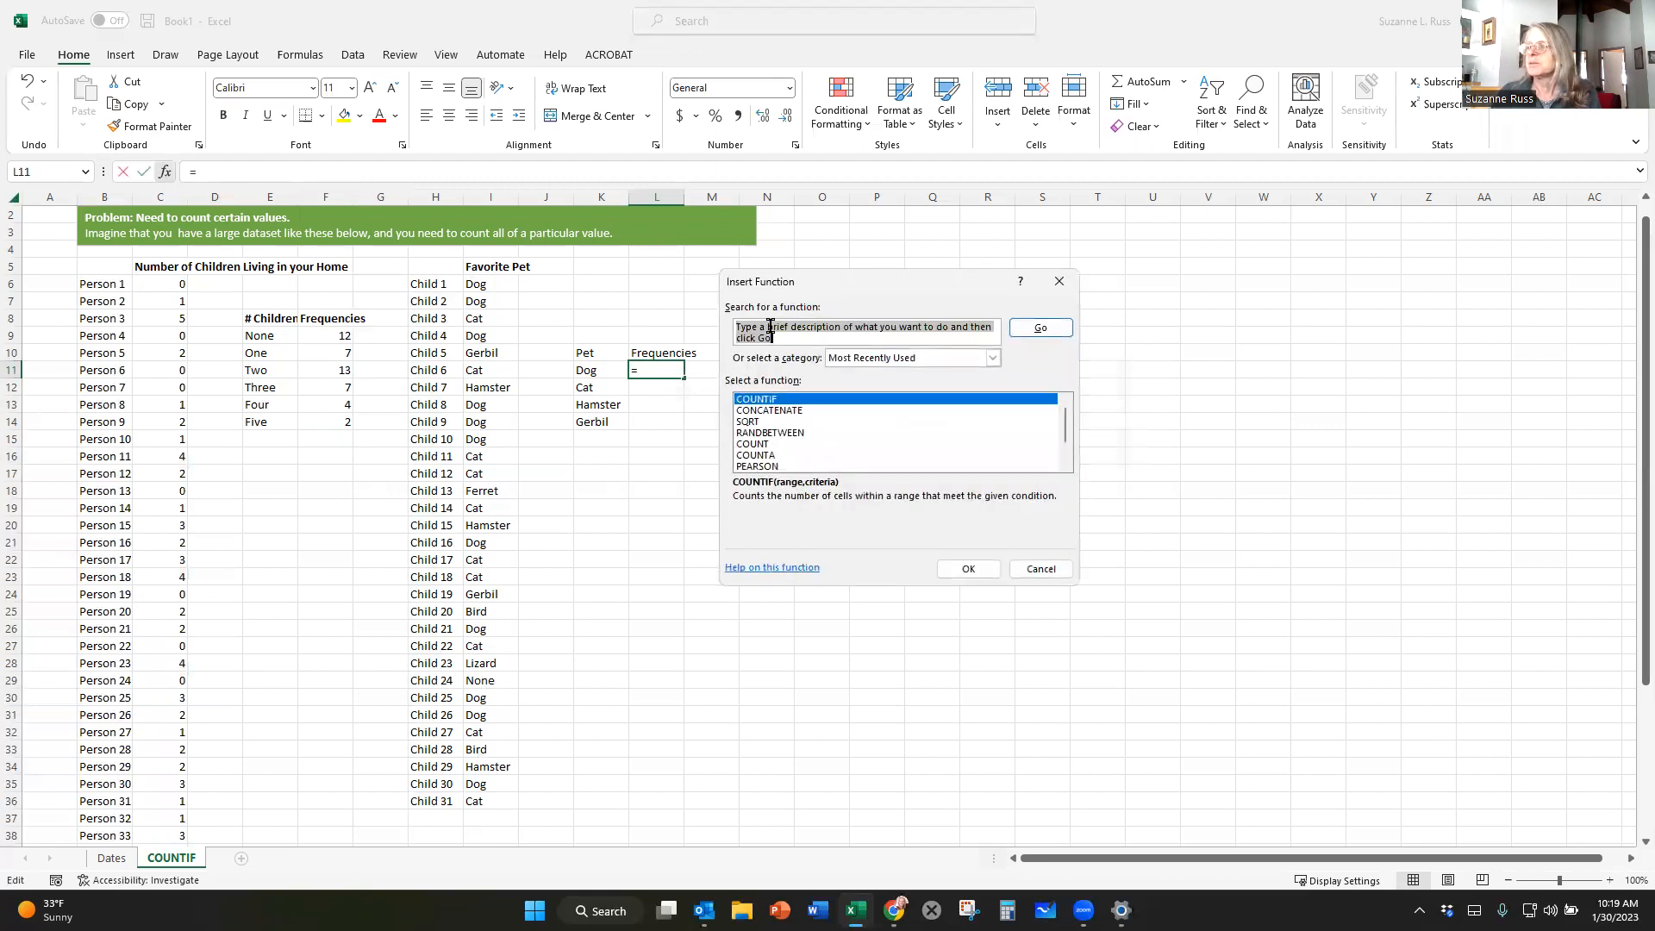
text(countif)
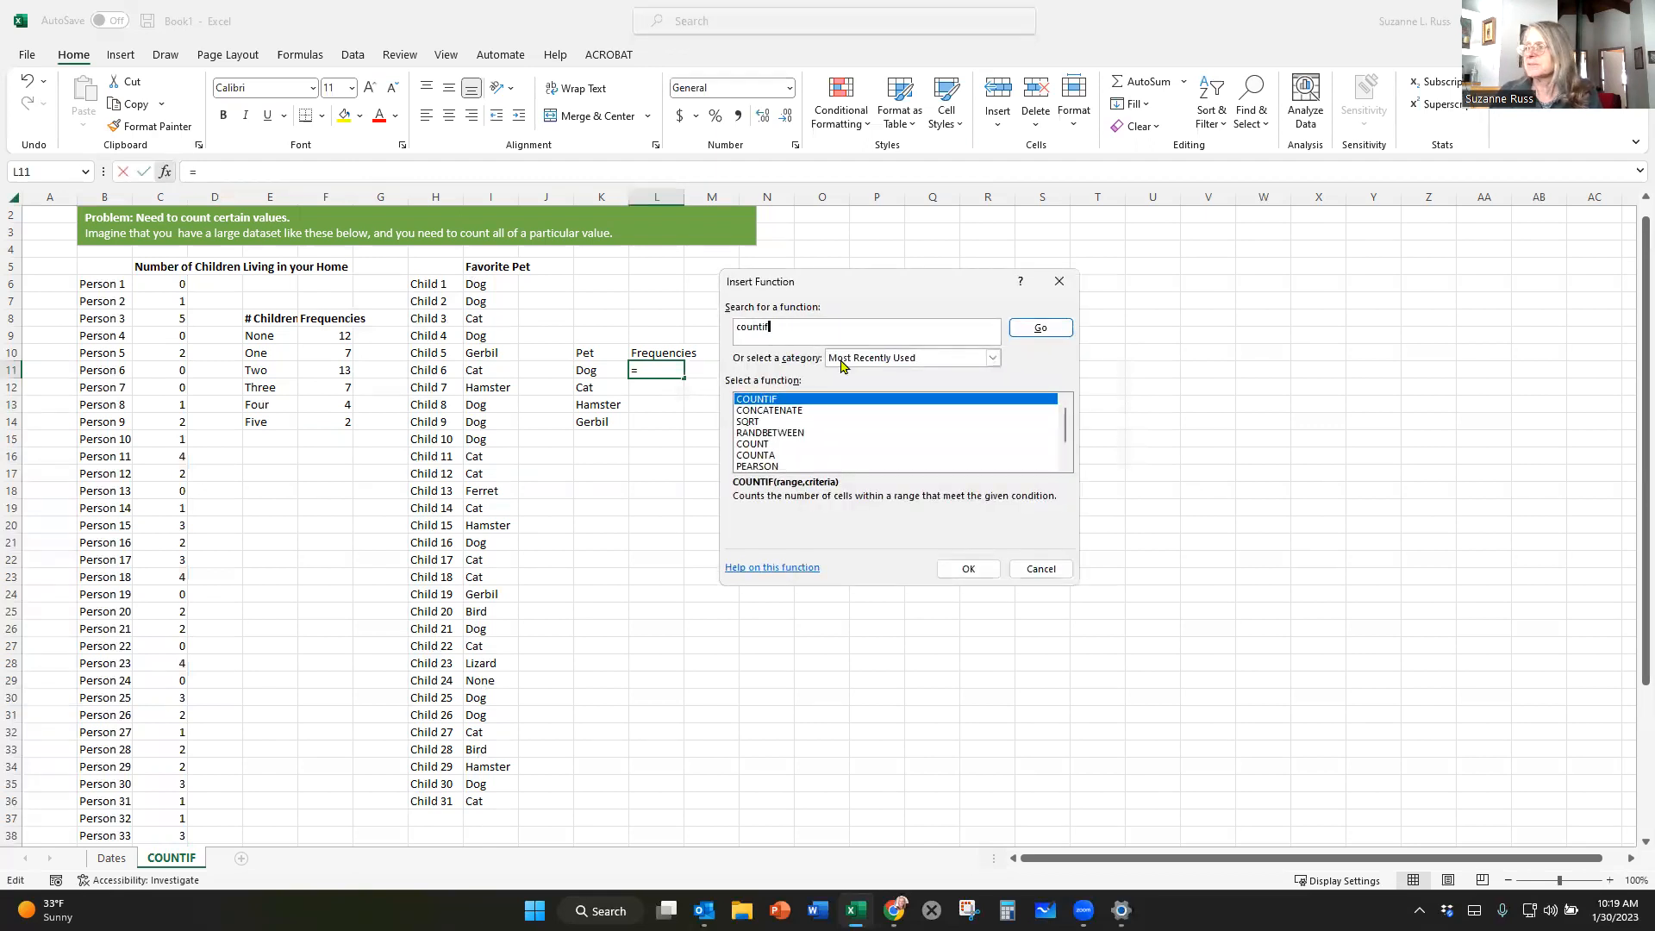
click(1041, 328)
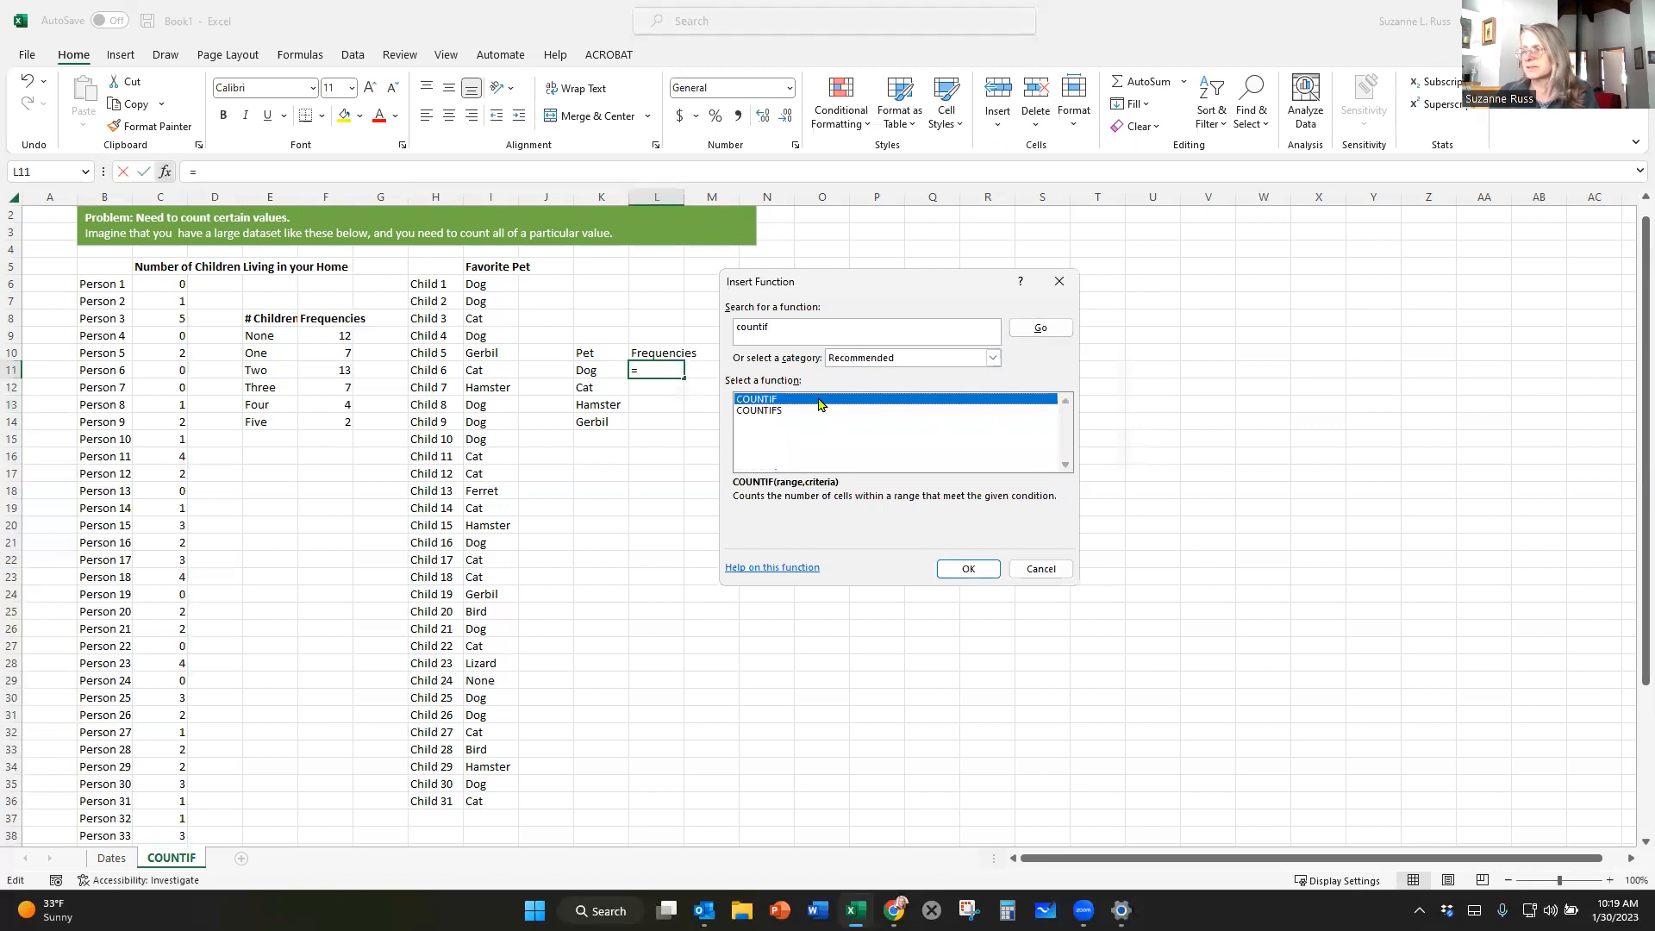
click(966, 570)
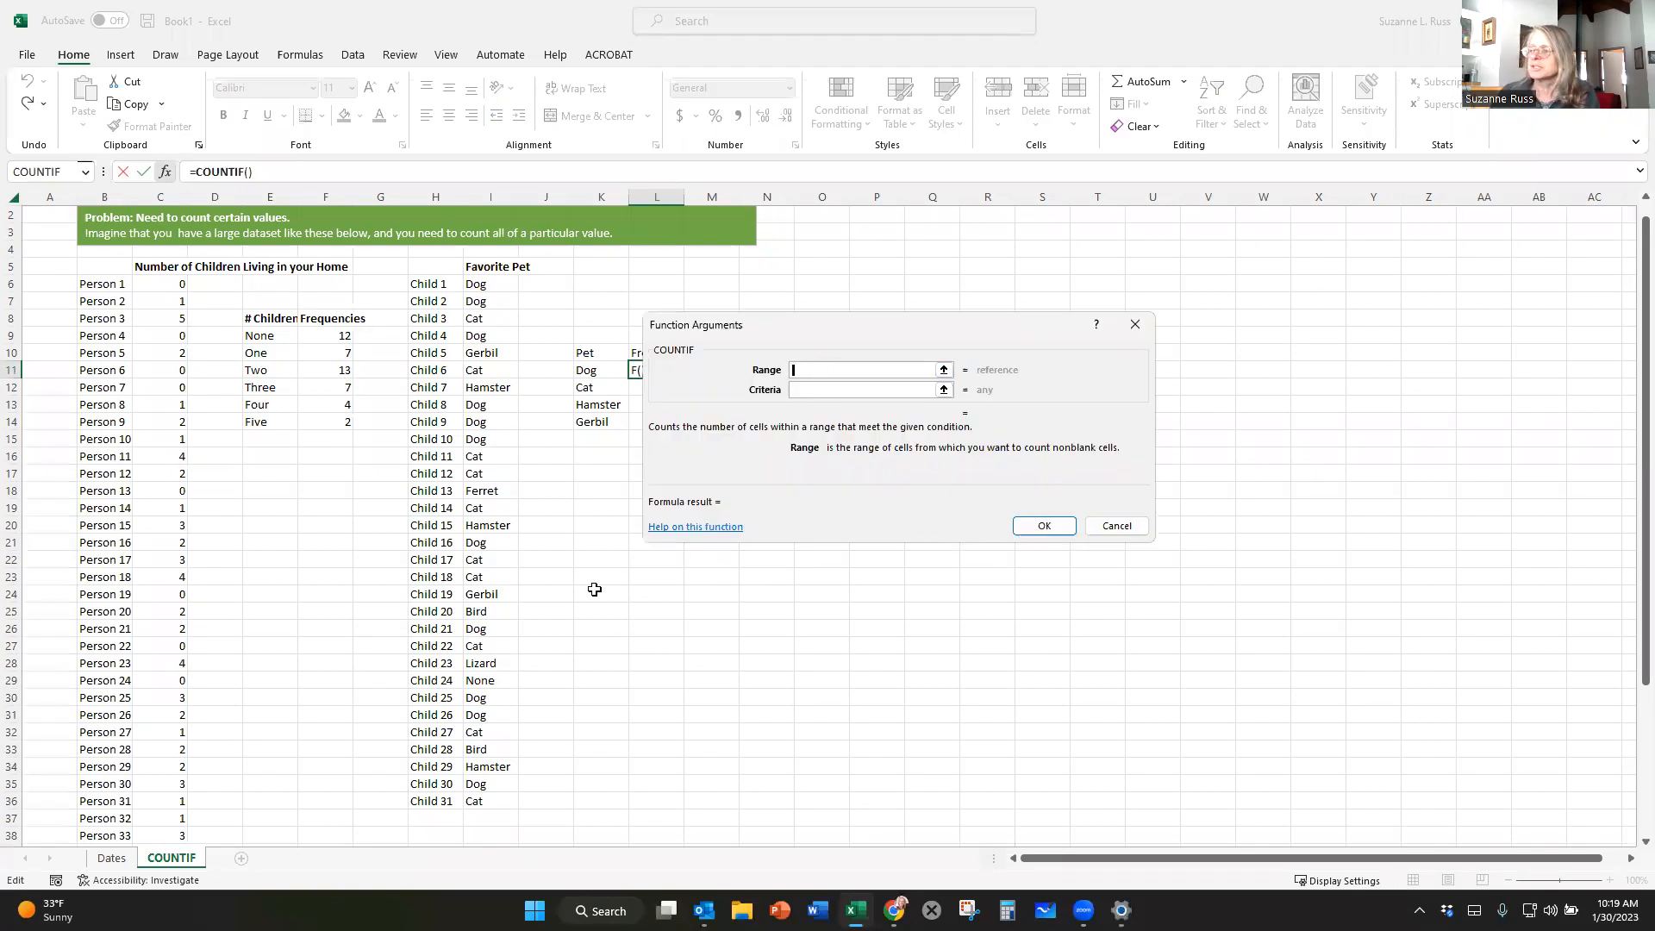
drag(486, 285, 481, 801)
click(833, 395)
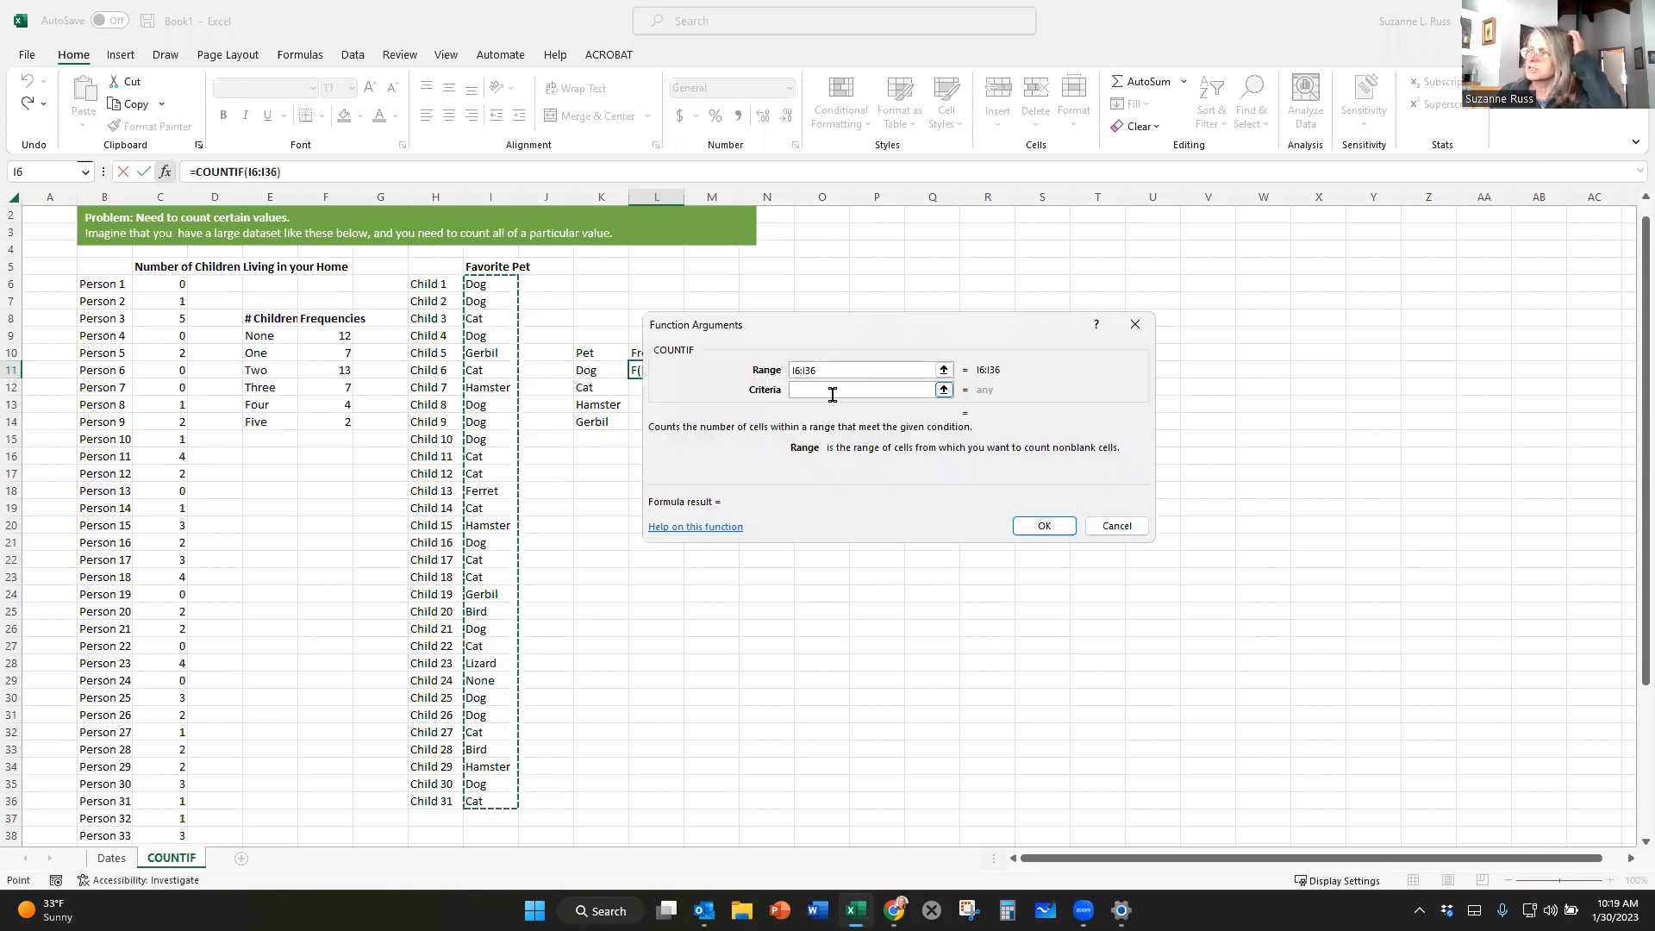
click(830, 388)
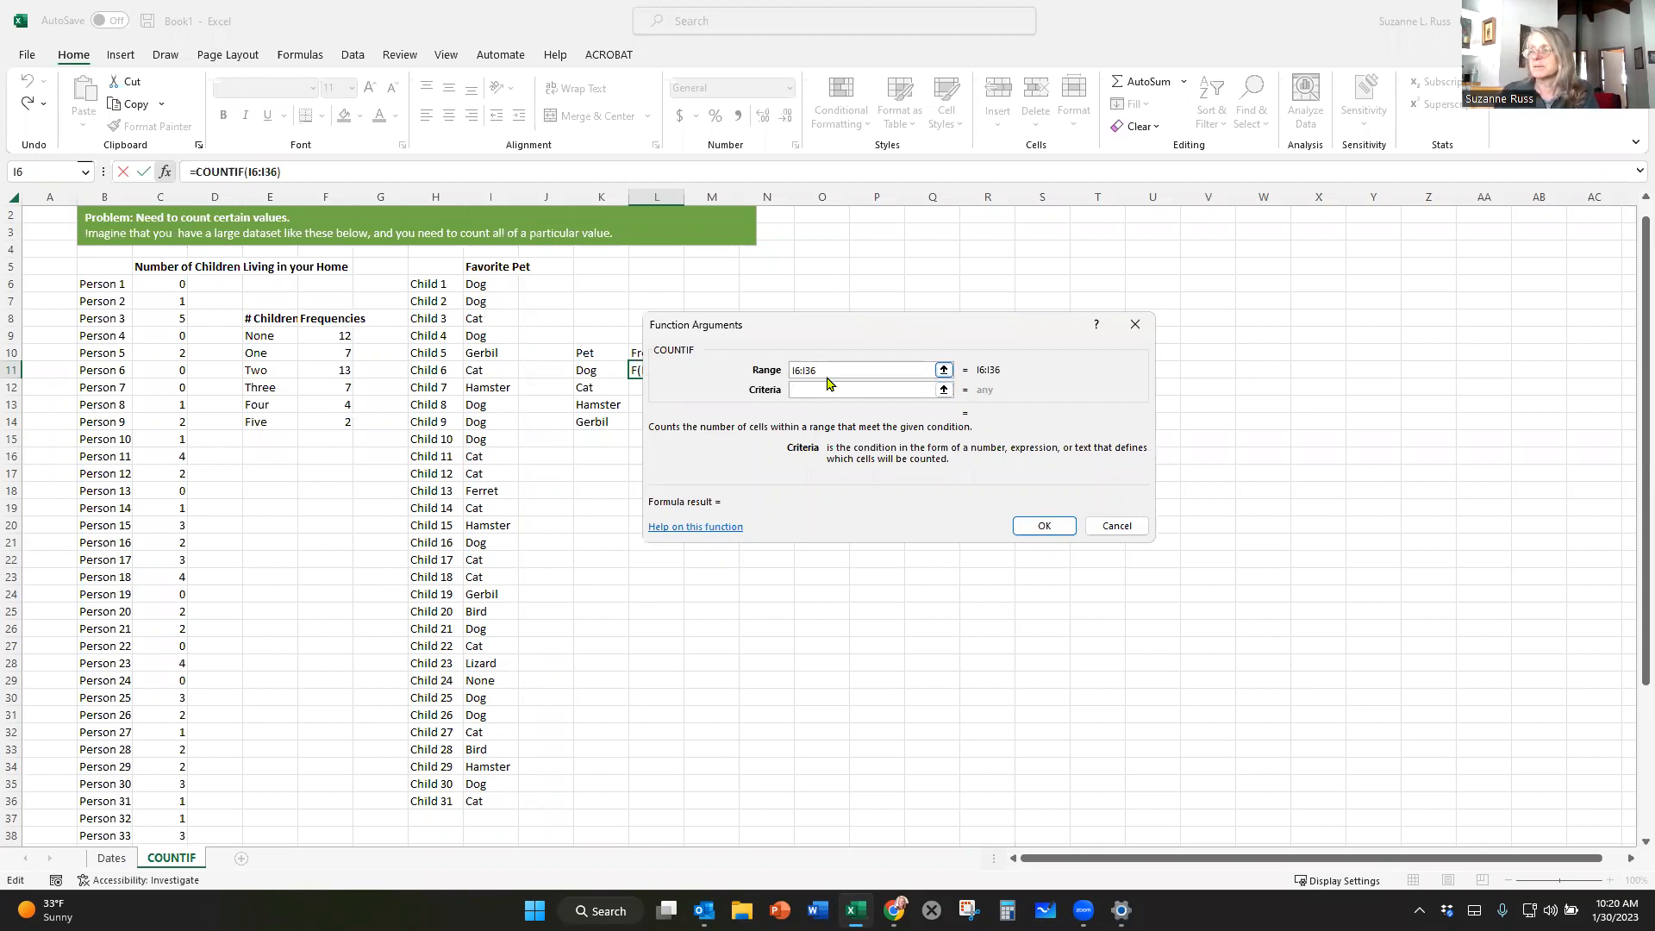
text(Dog)
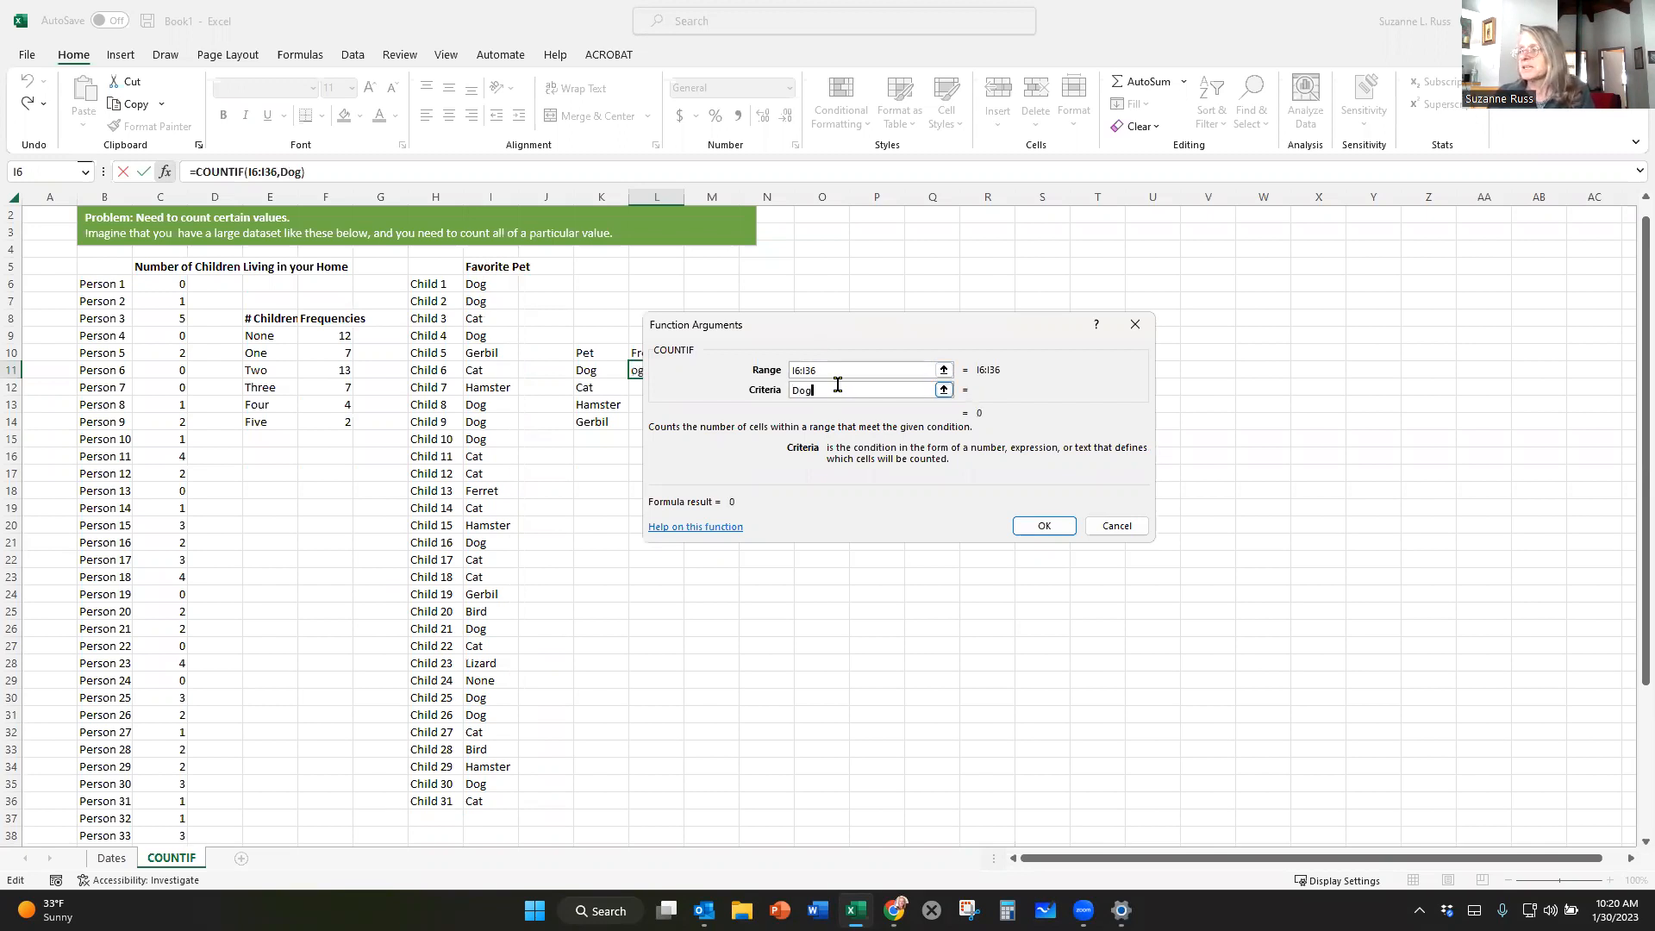
click(1041, 527)
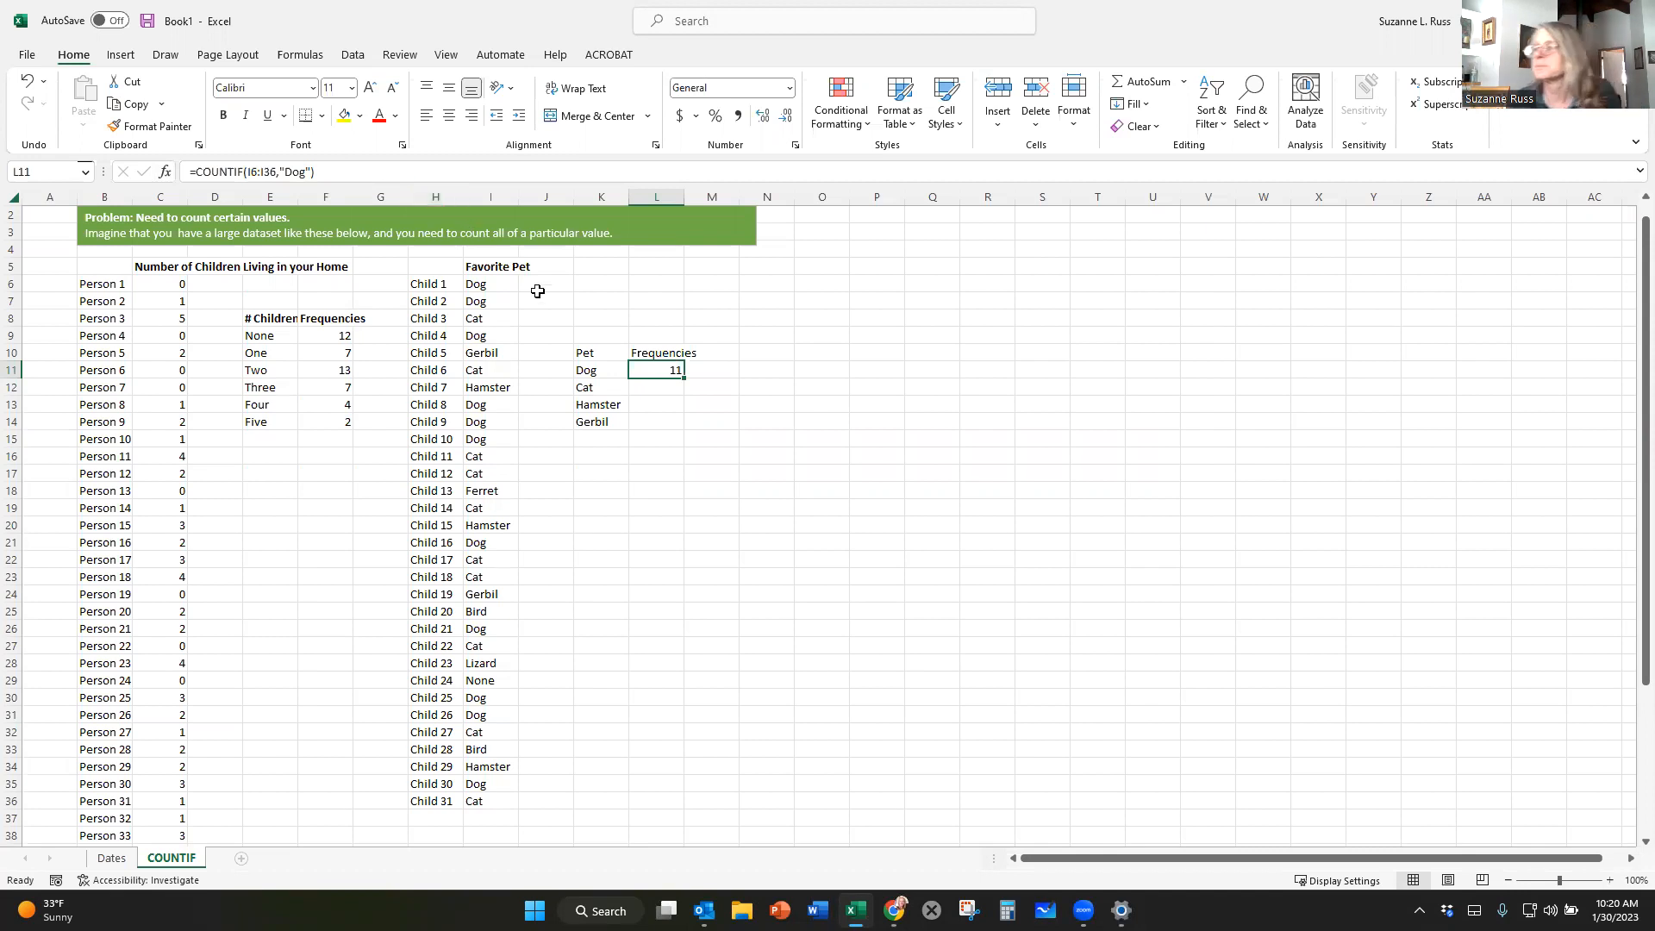
Insert a COUNTIF function in L12 that counts "Cat" in the favorite pet range I6:I36.
click(644, 388)
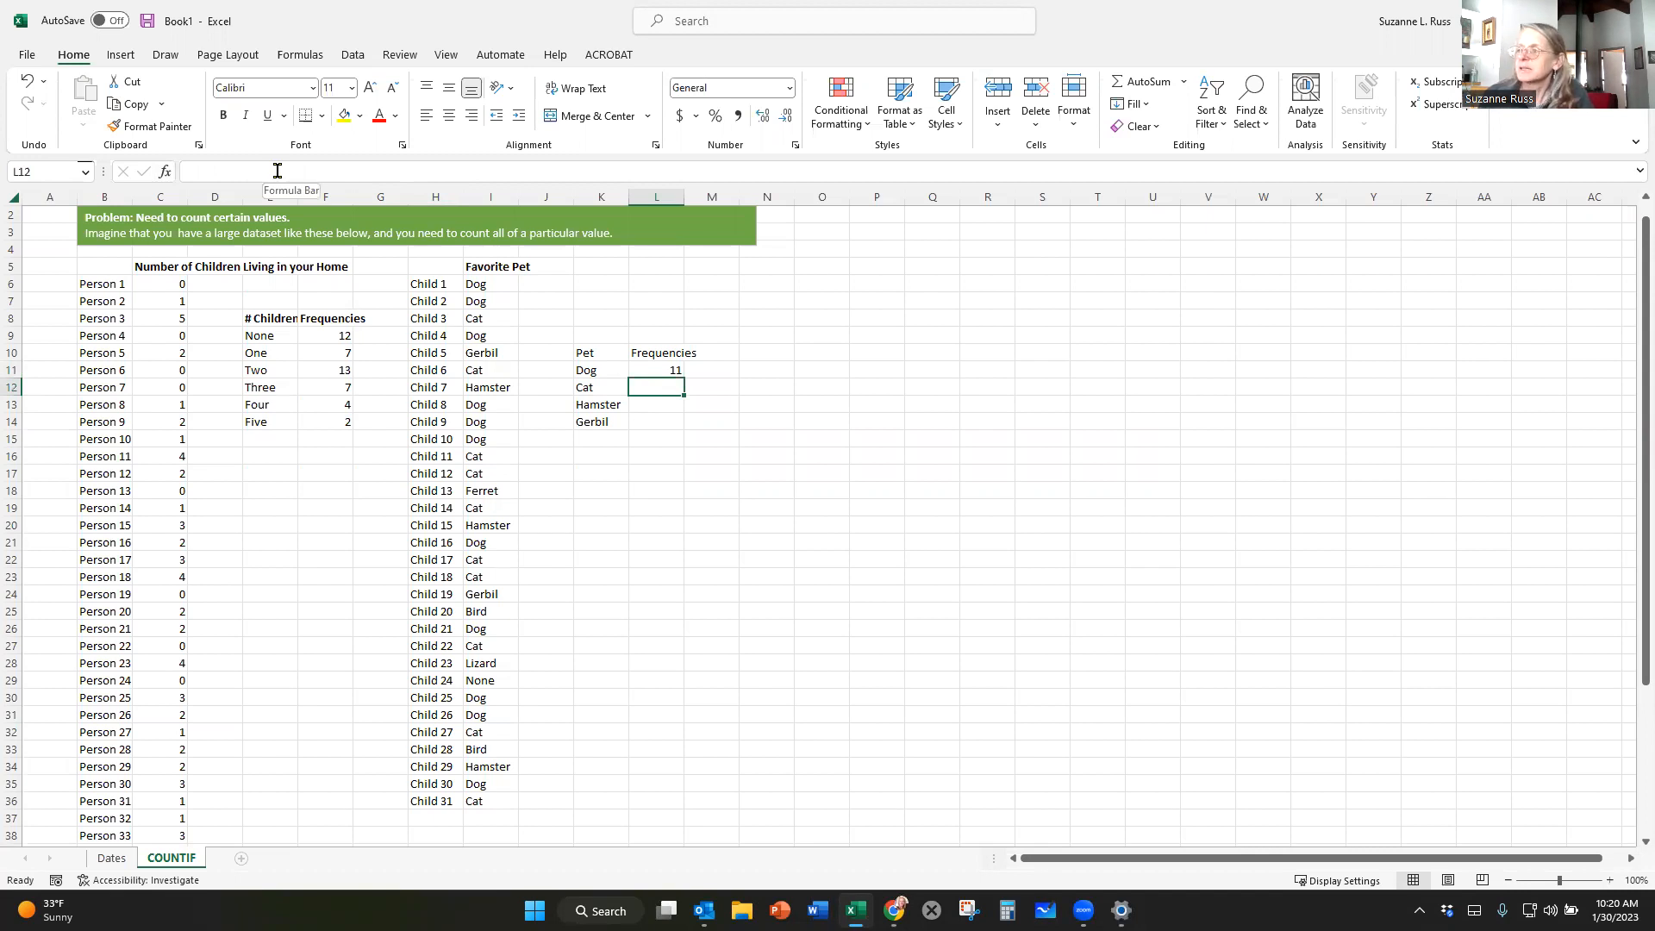
click(165, 173)
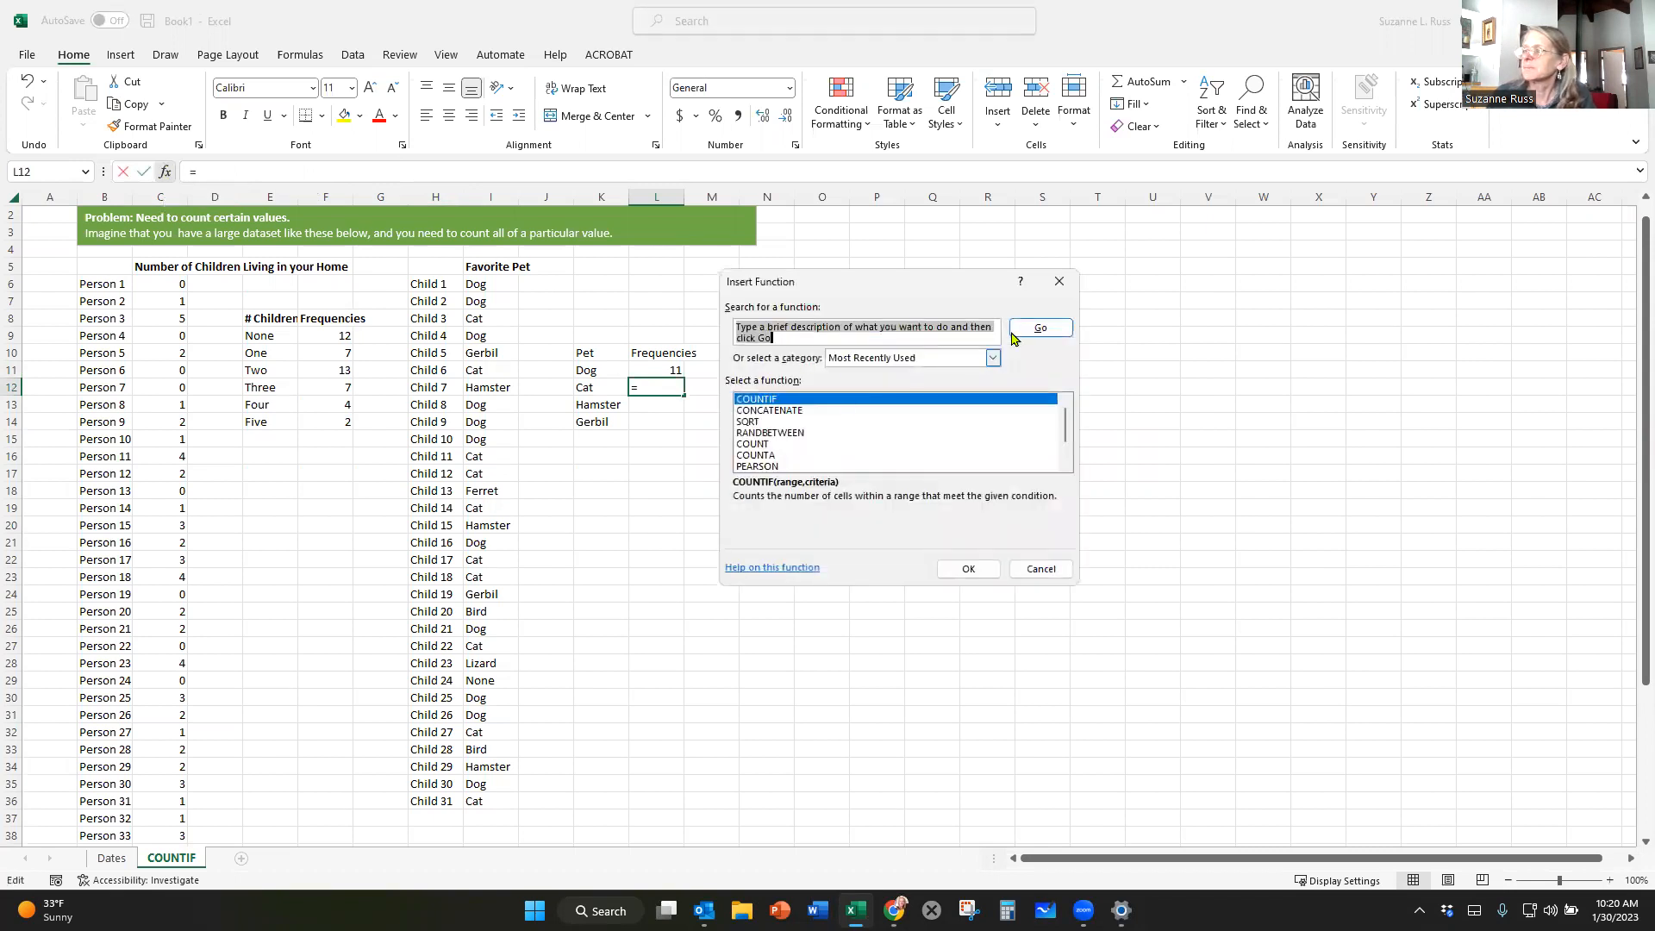
click(809, 400)
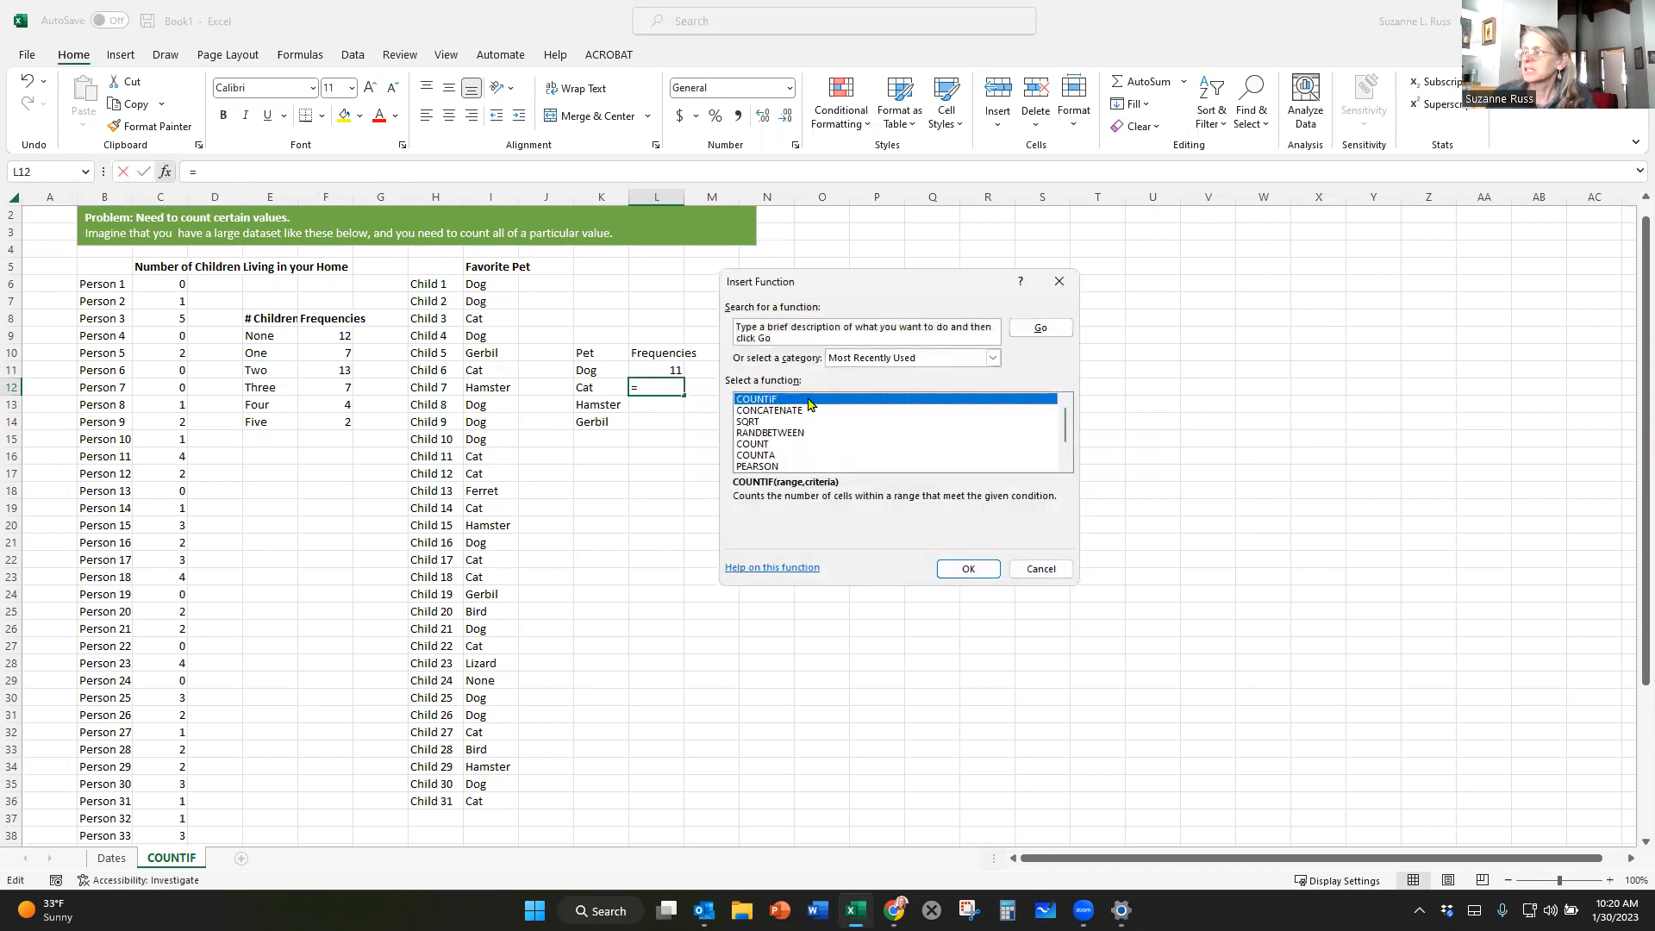
click(970, 569)
click(856, 371)
drag(479, 285, 480, 801)
click(829, 388)
text(Cat)
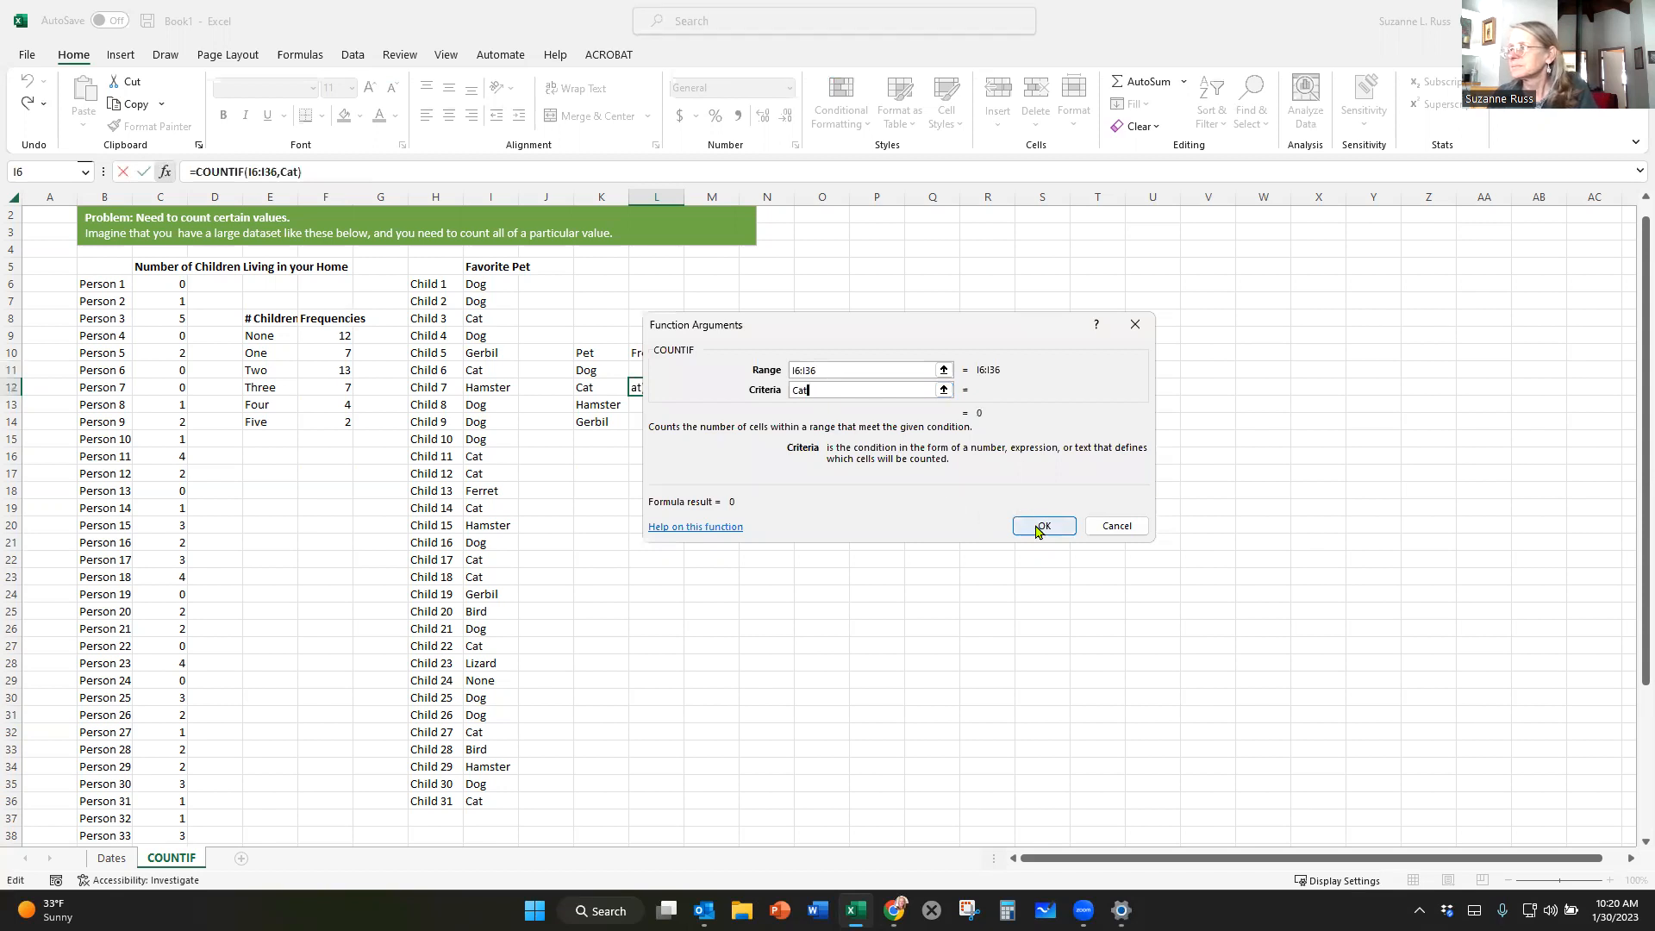
click(1041, 526)
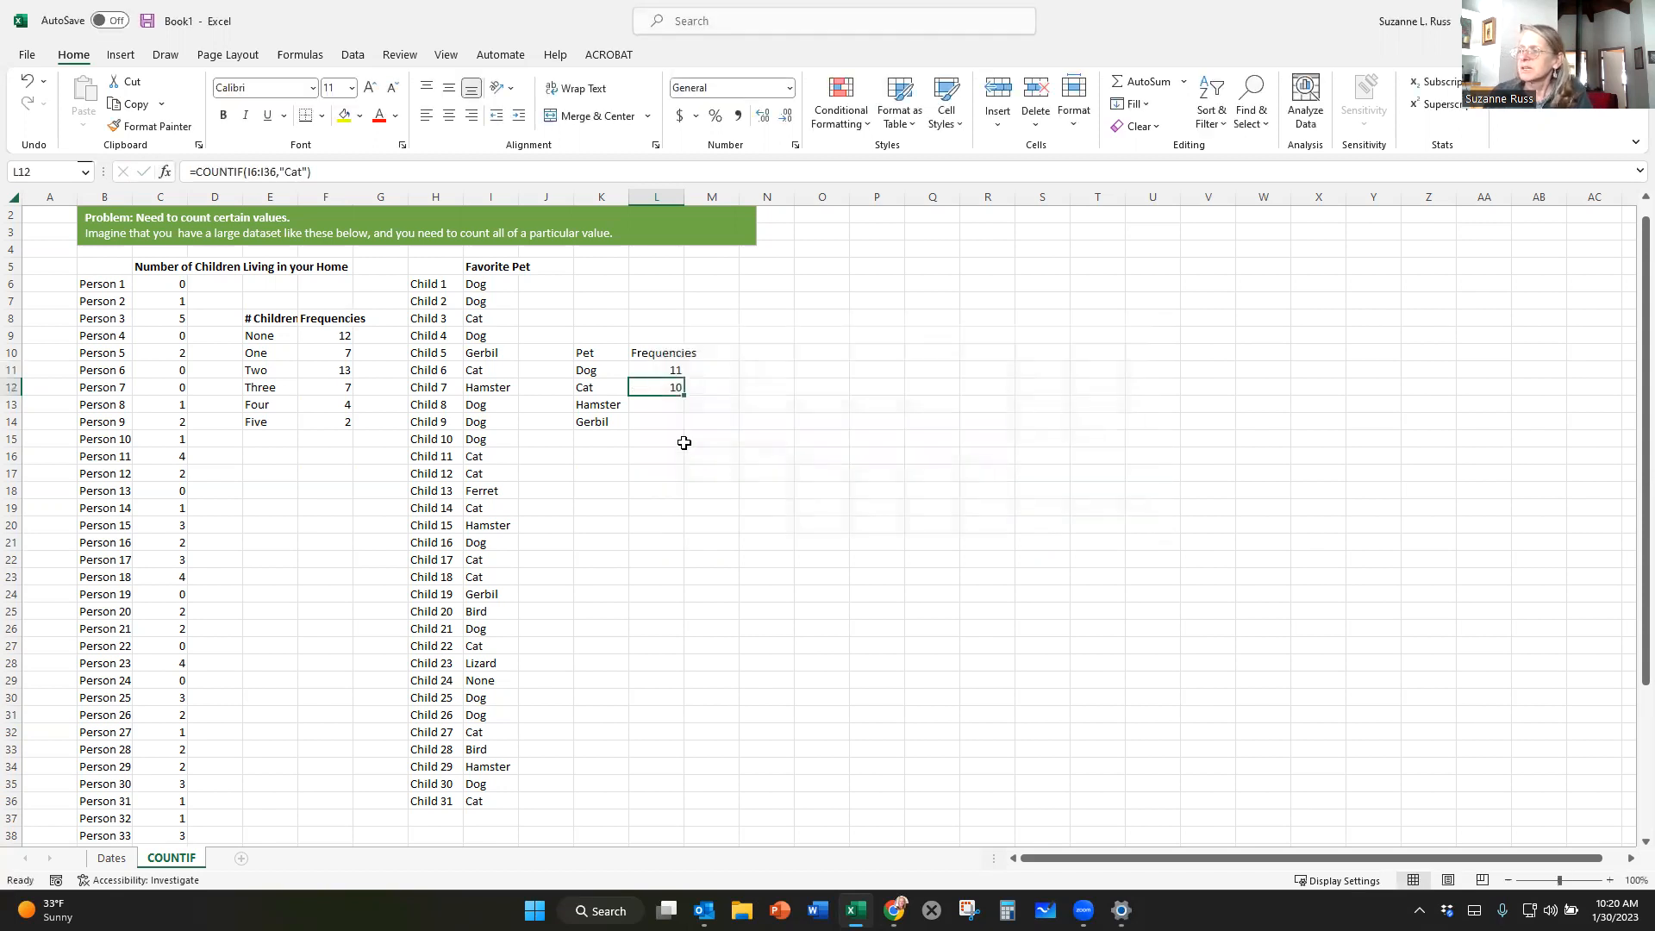
Total the pet frequencies in L16 with a SUM formula over L11:L15.
click(654, 406)
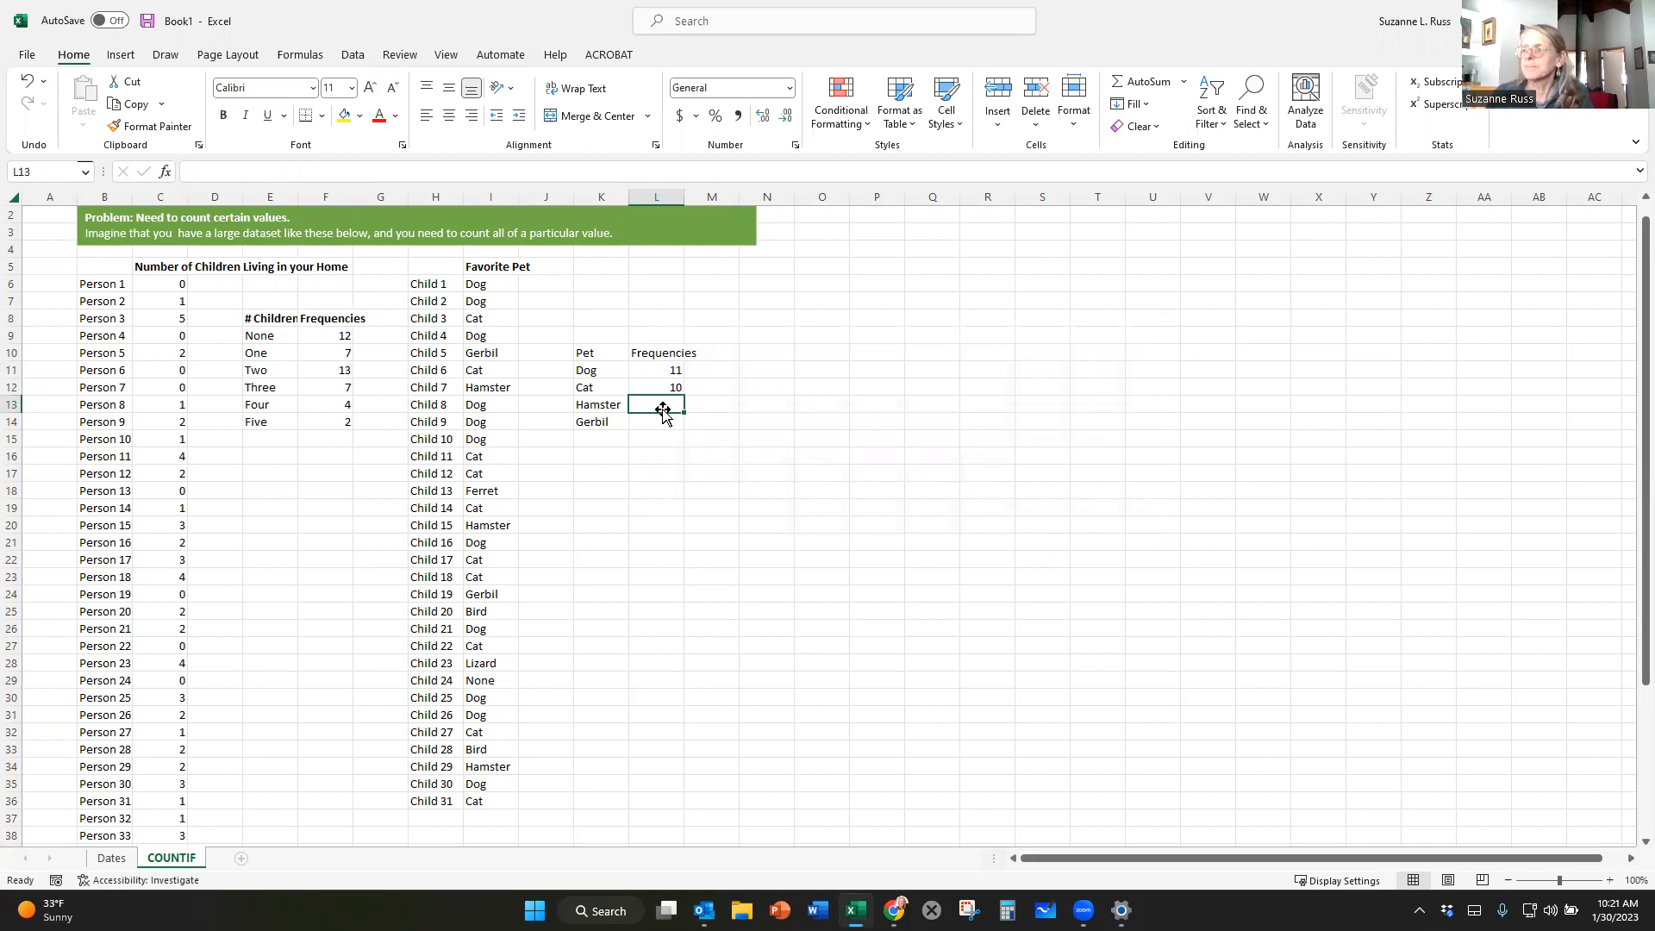
click(656, 462)
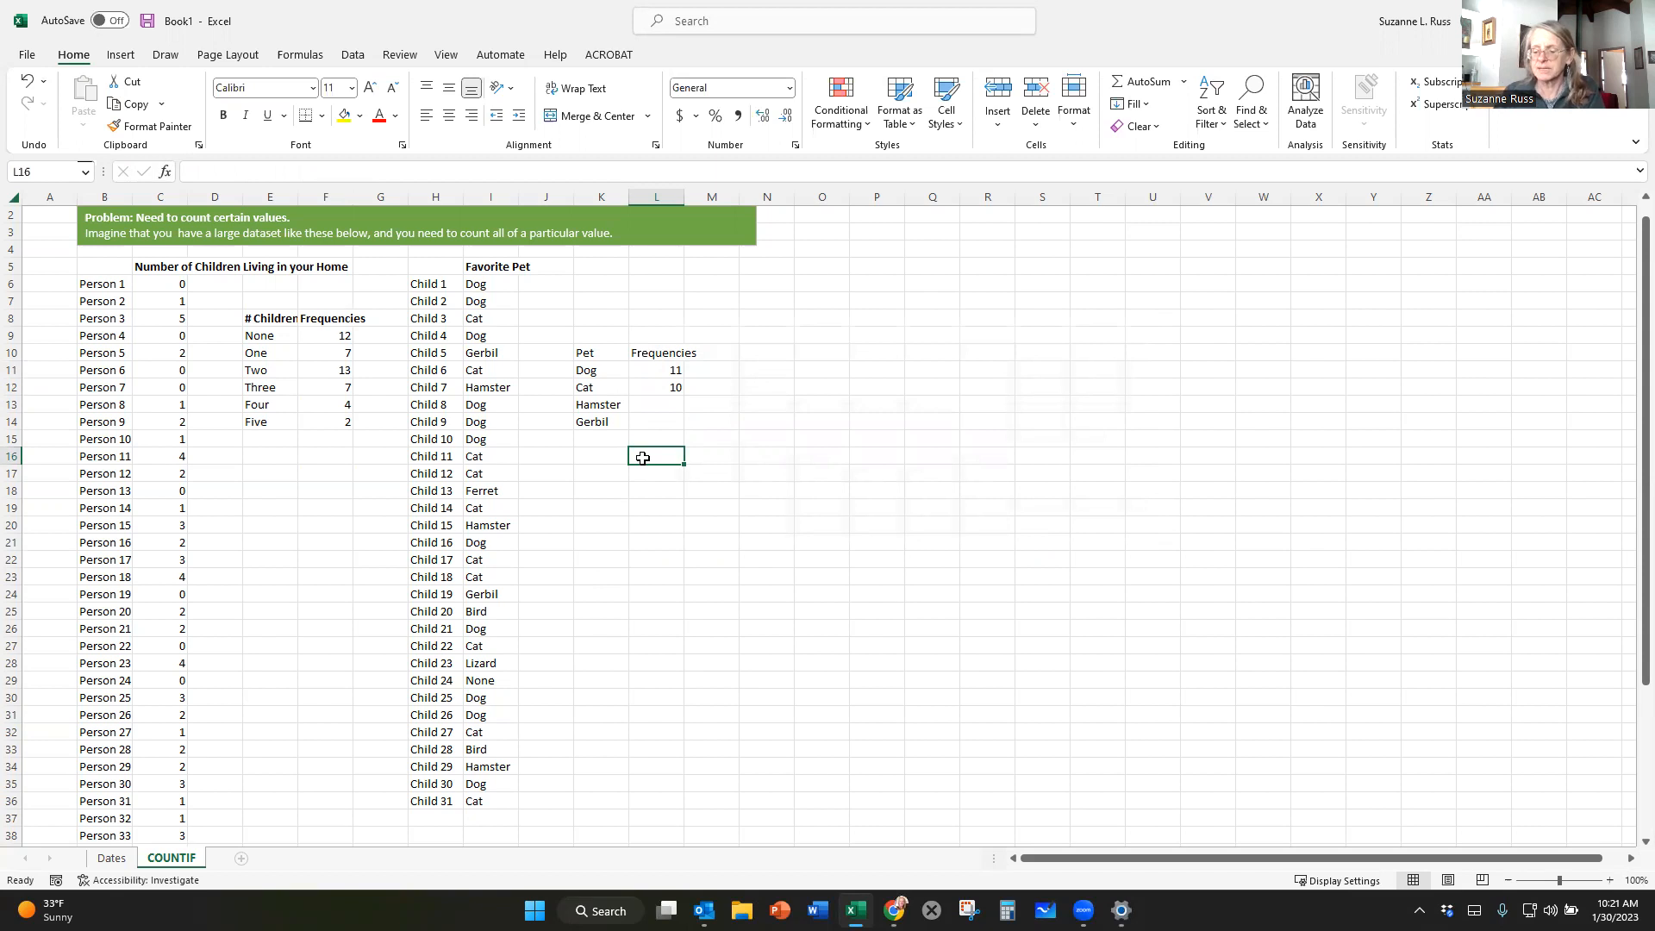
text(=)
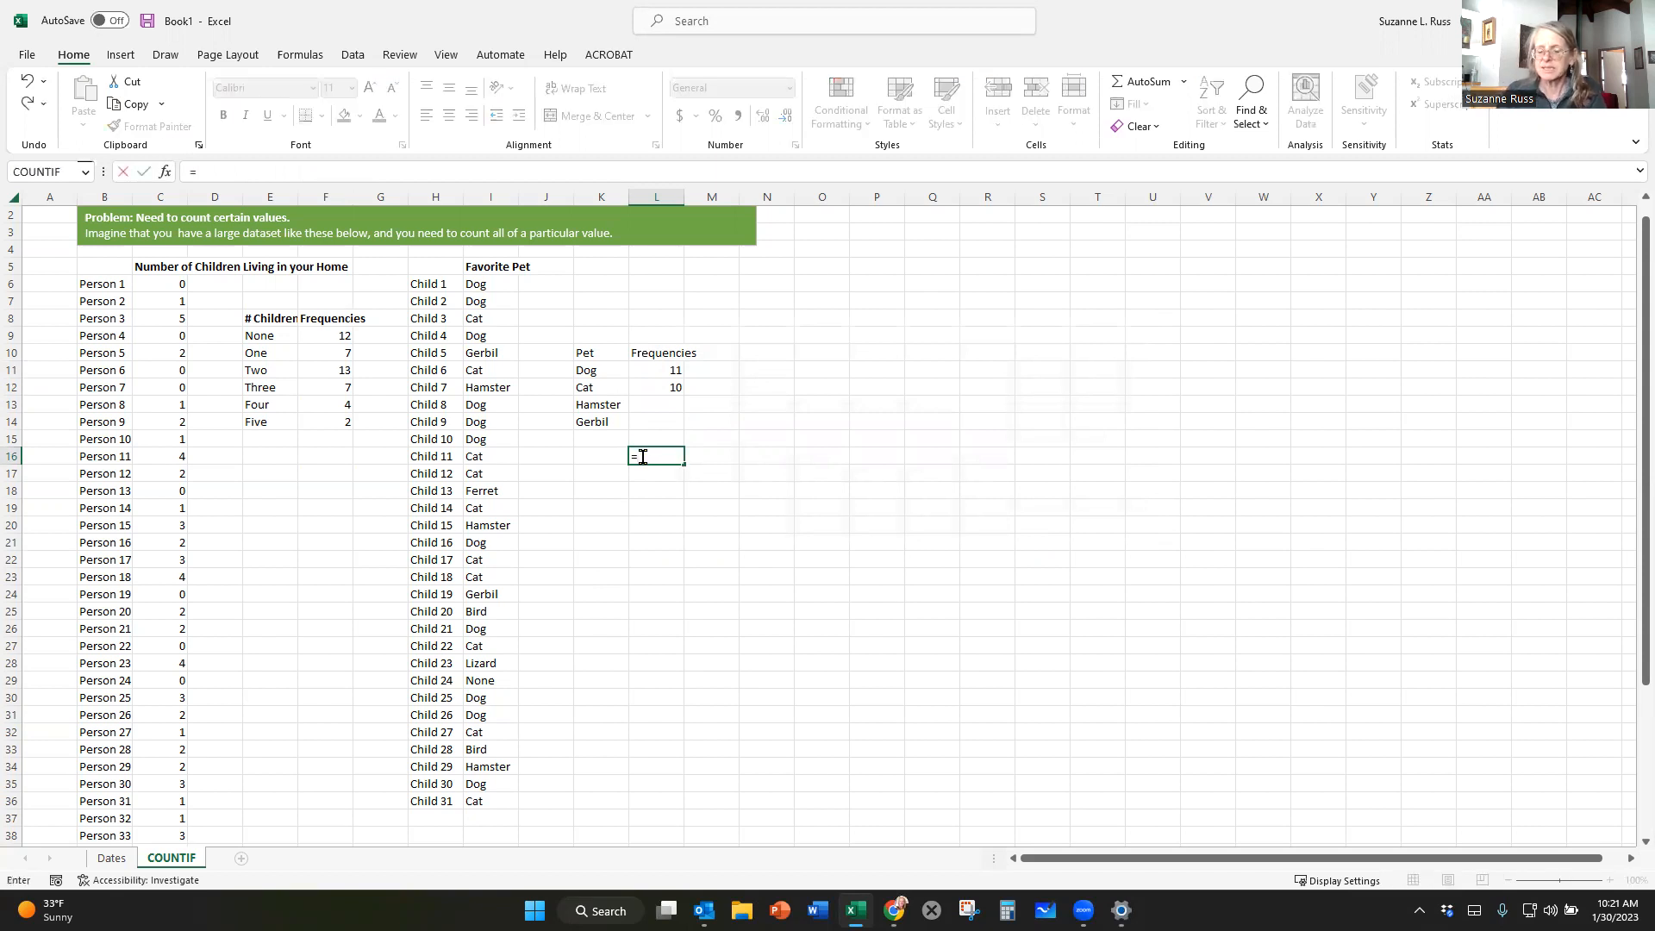
text(SUM)
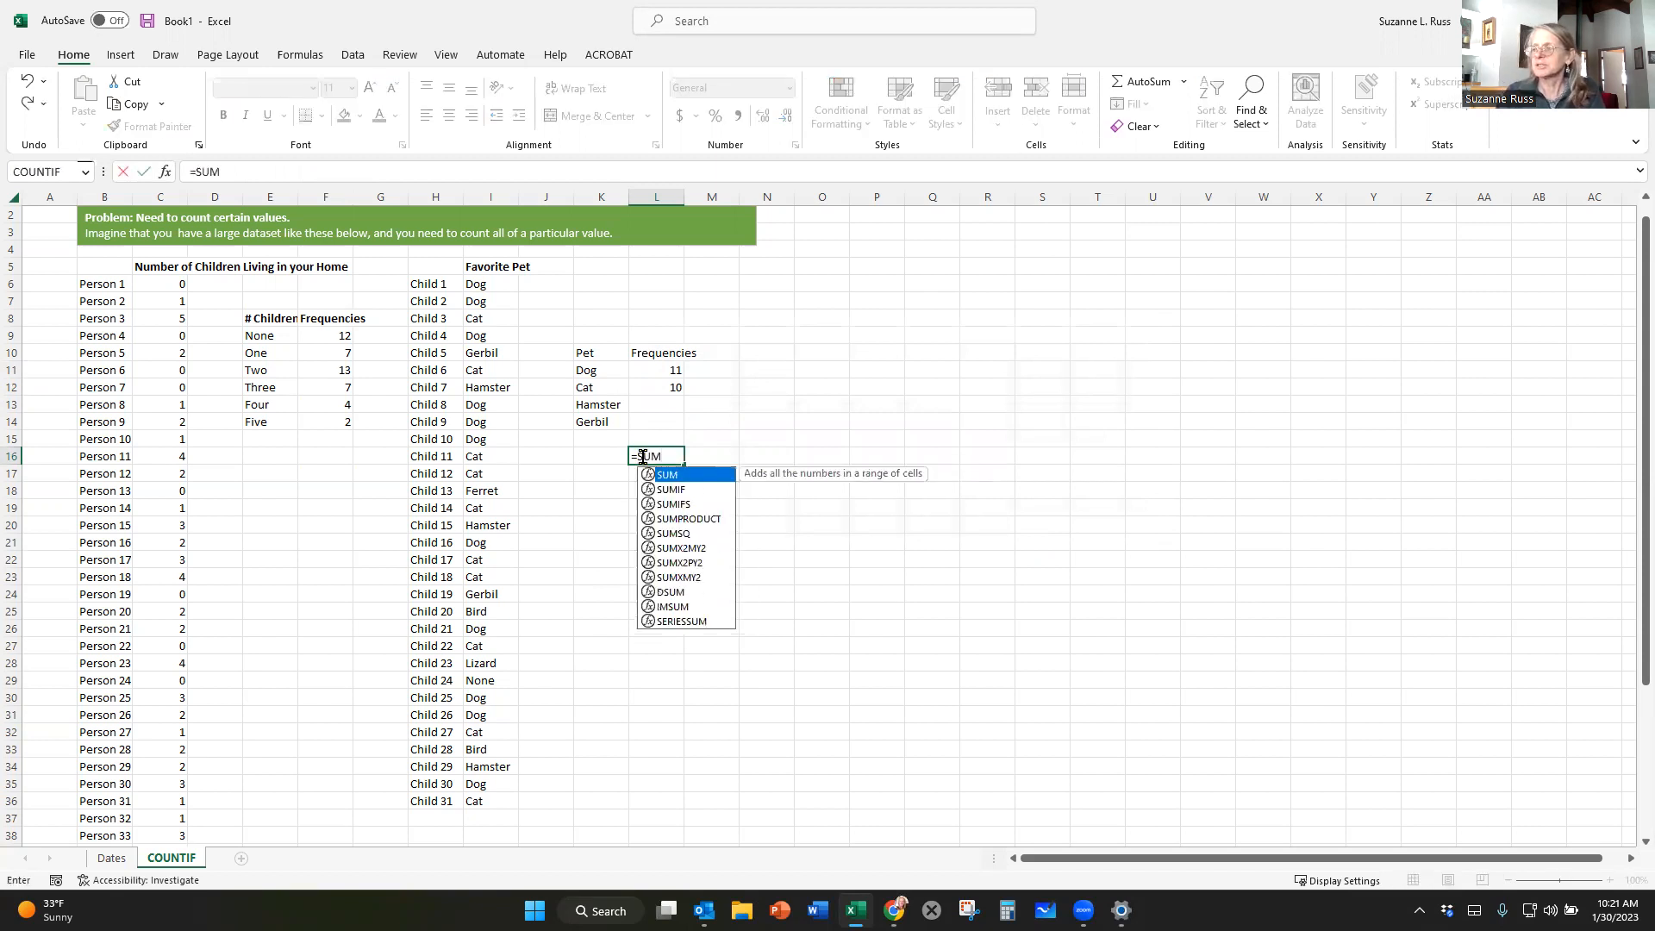
text(()
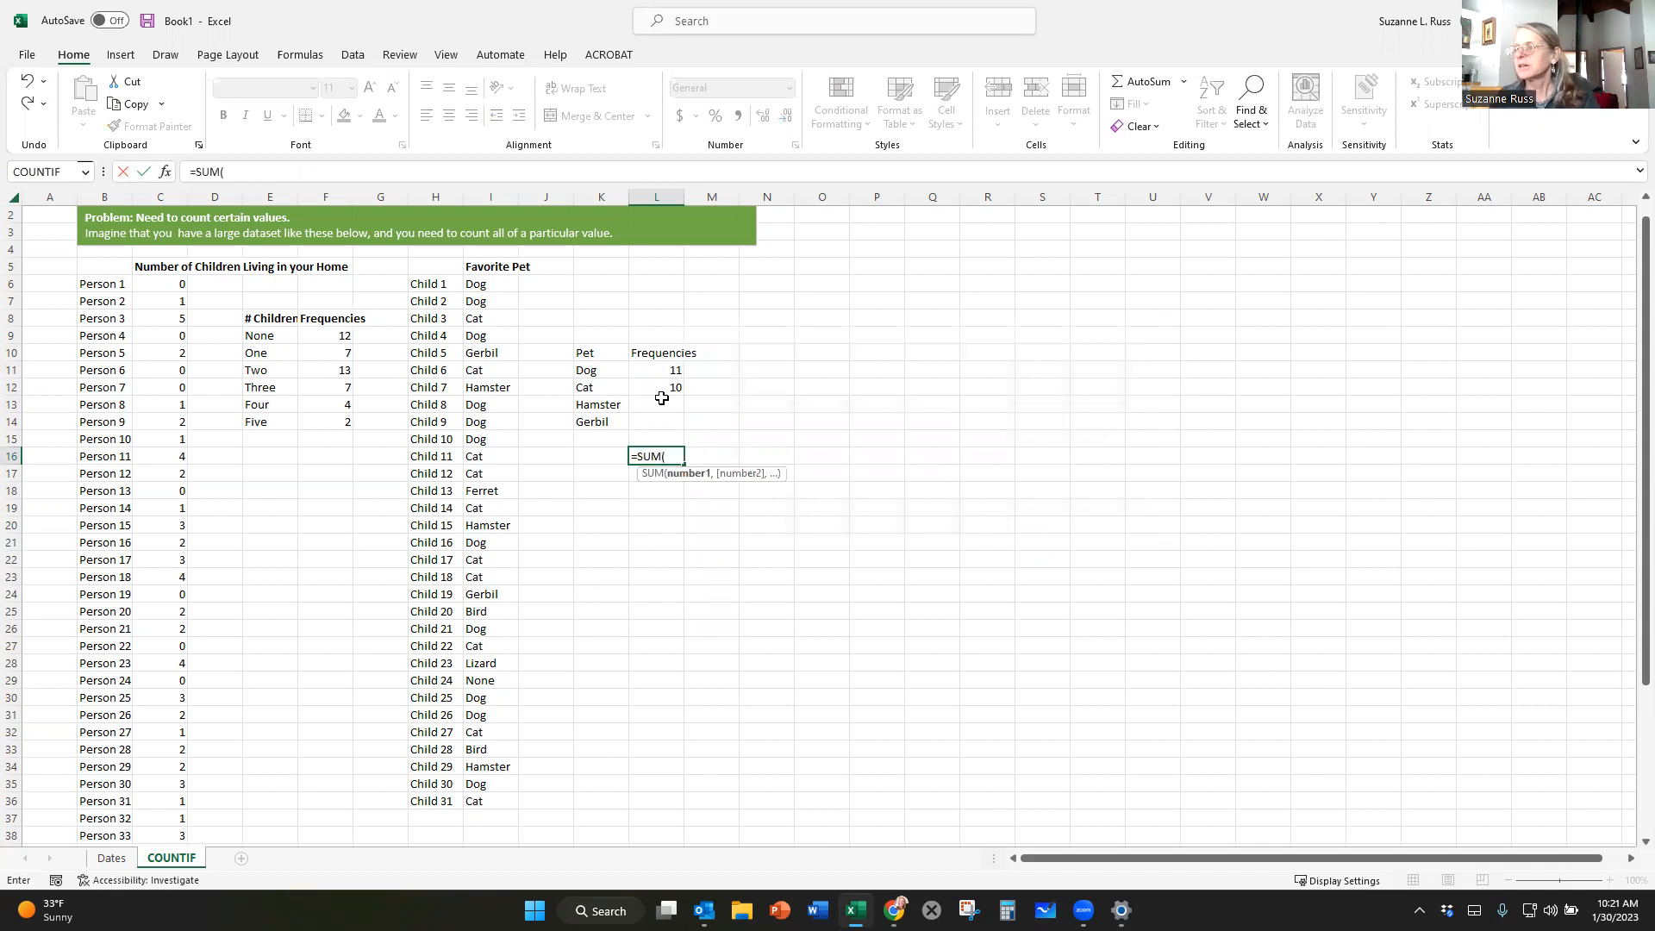
drag(669, 371, 669, 441)
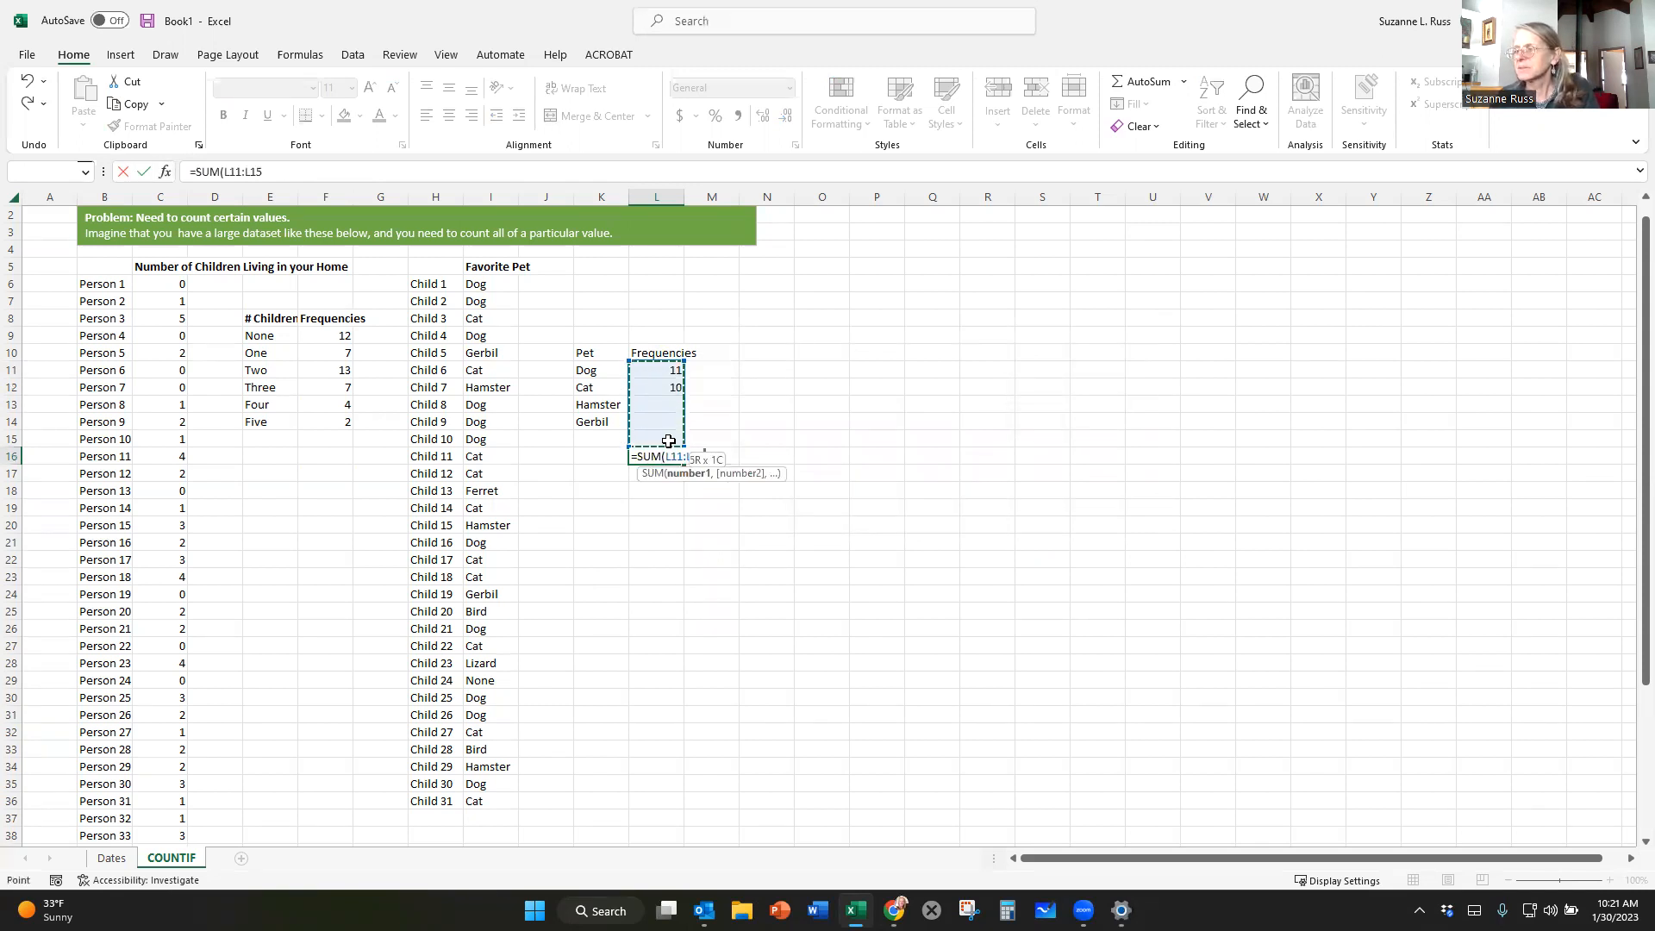
key(Return)
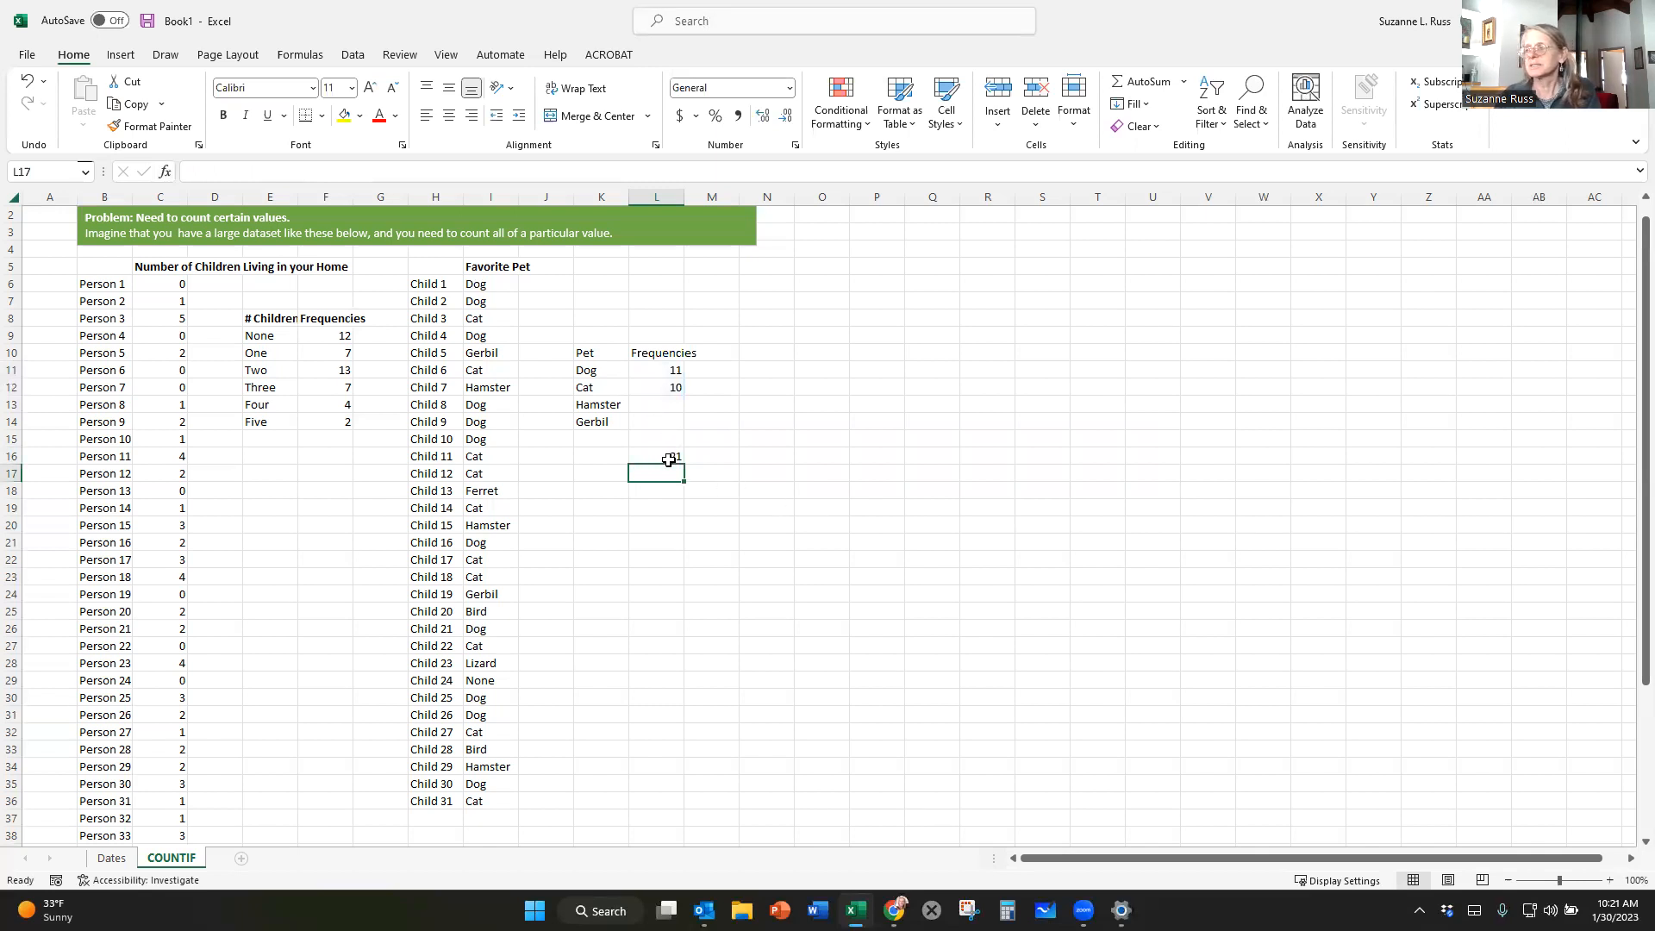
Enter the formula =COUNTIF(I6:I36,"Hamster") in L13 to count the children who prefer hamsters.
click(657, 421)
click(657, 405)
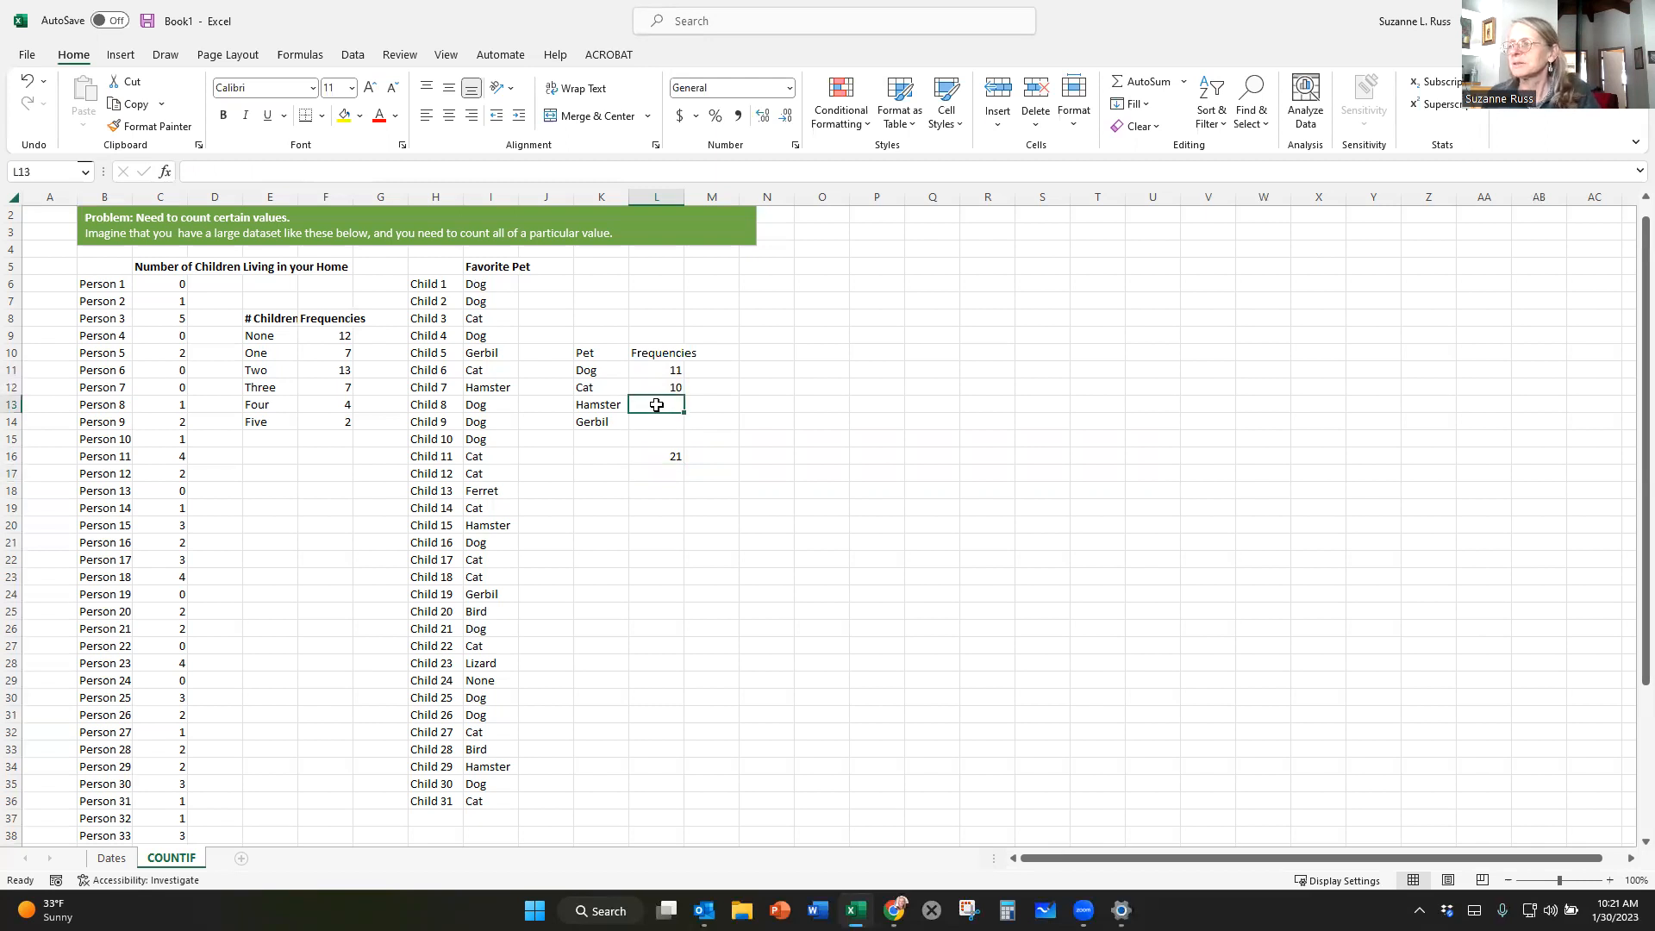
click(426, 169)
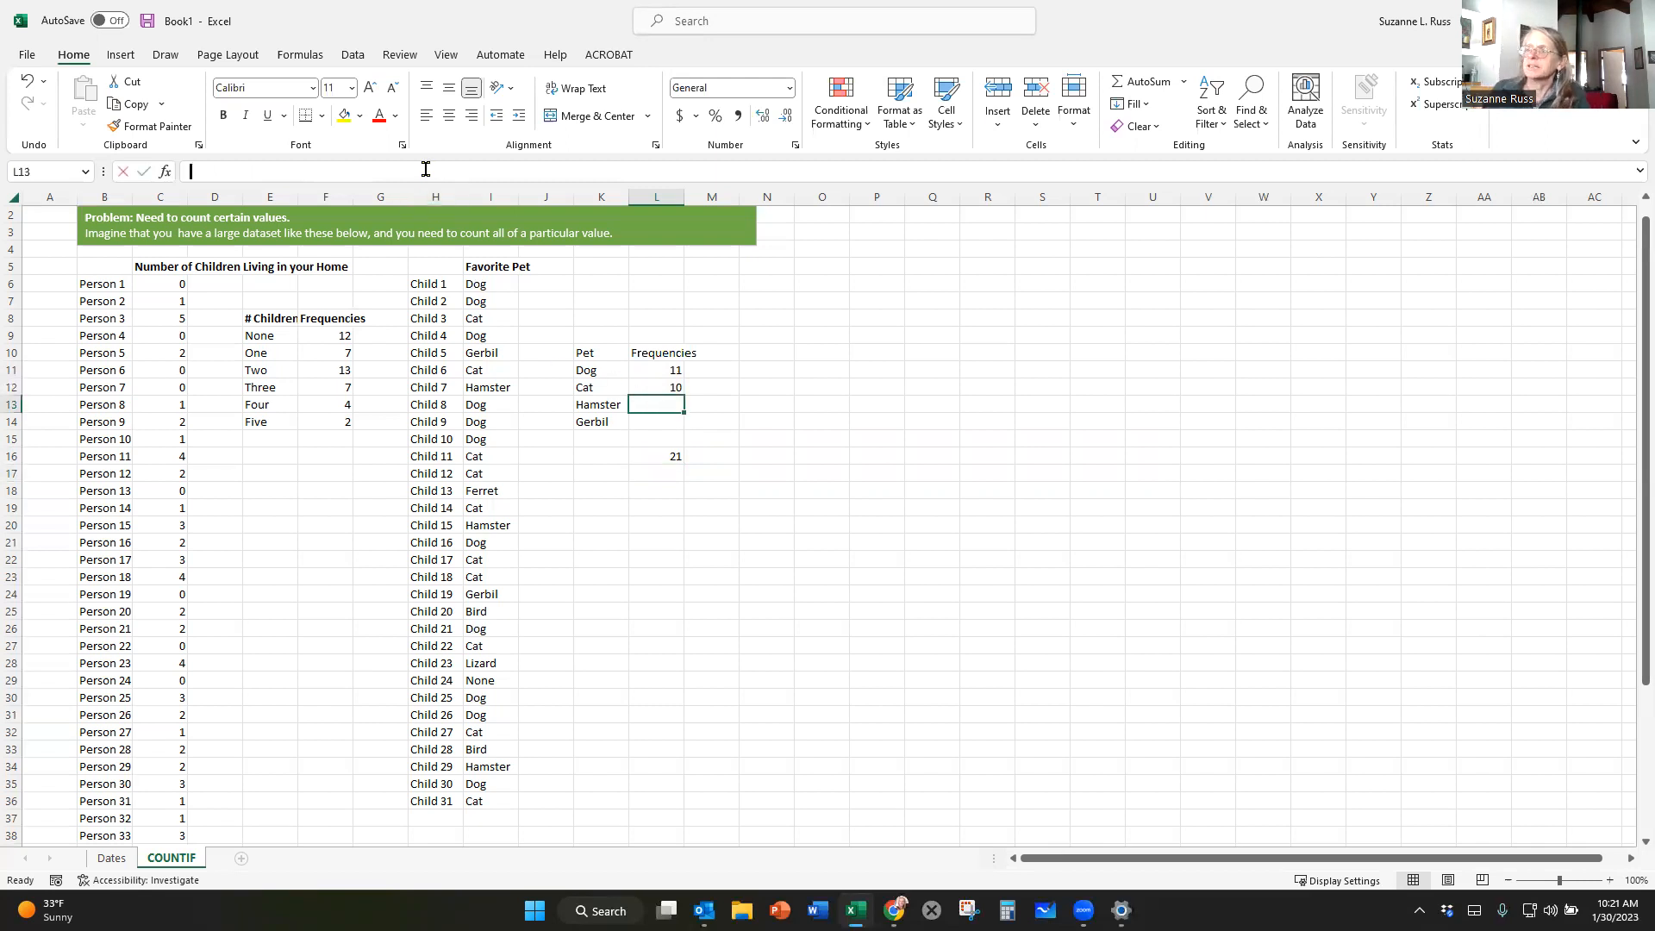
text(=)
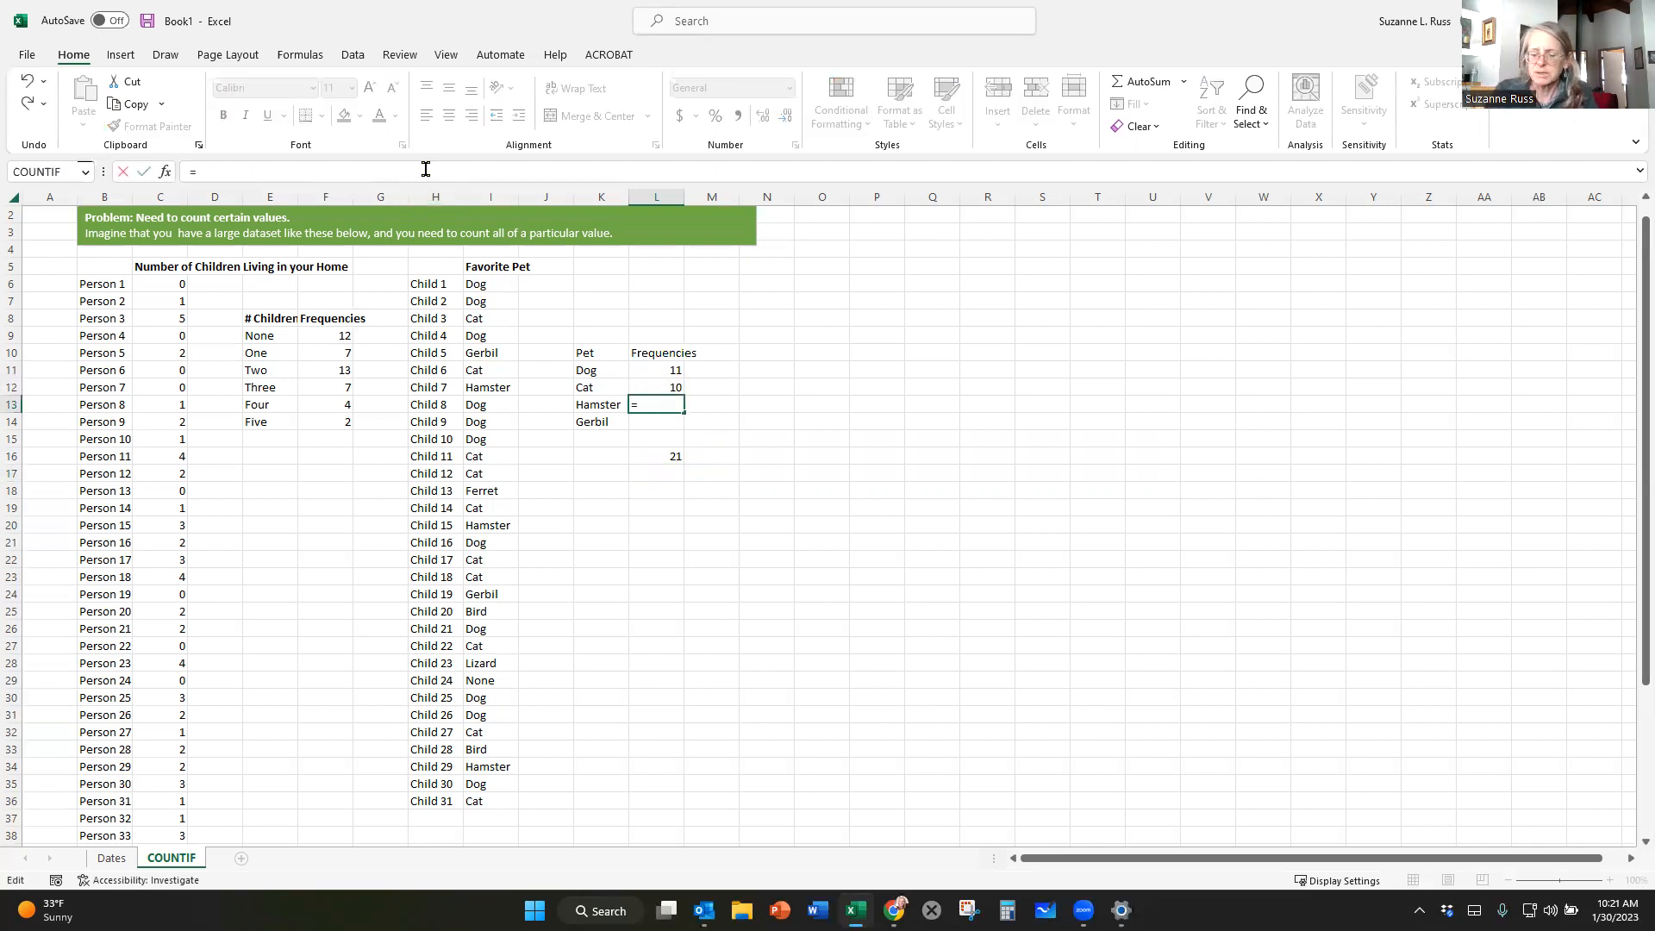
text(COUNTIF)
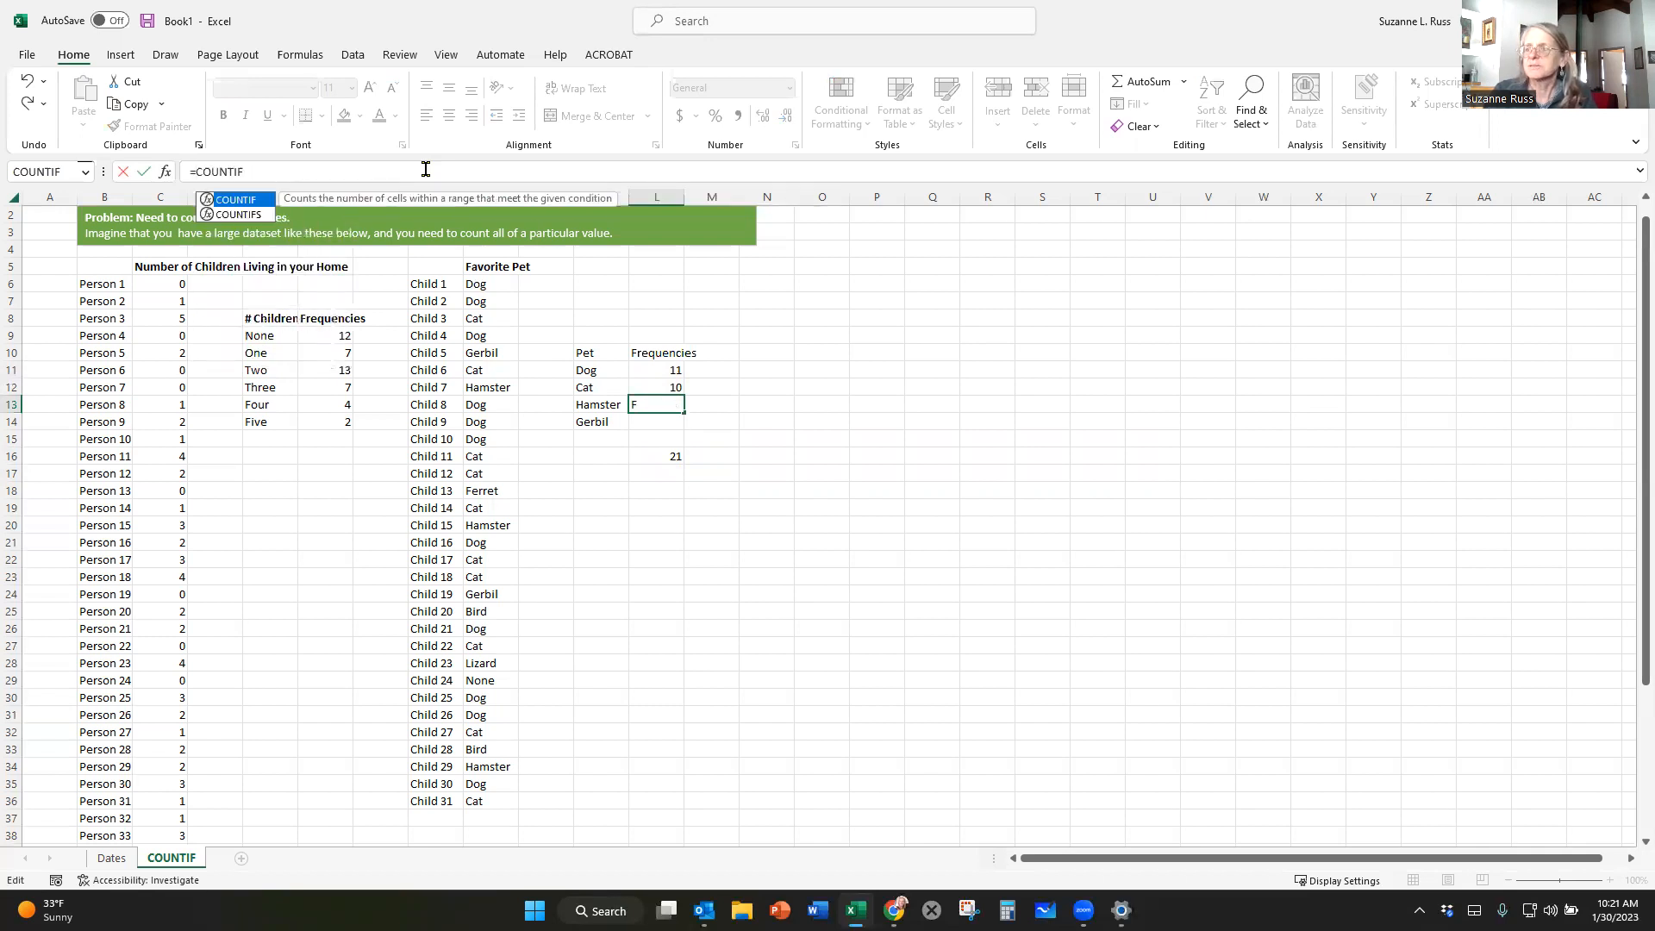
text(()
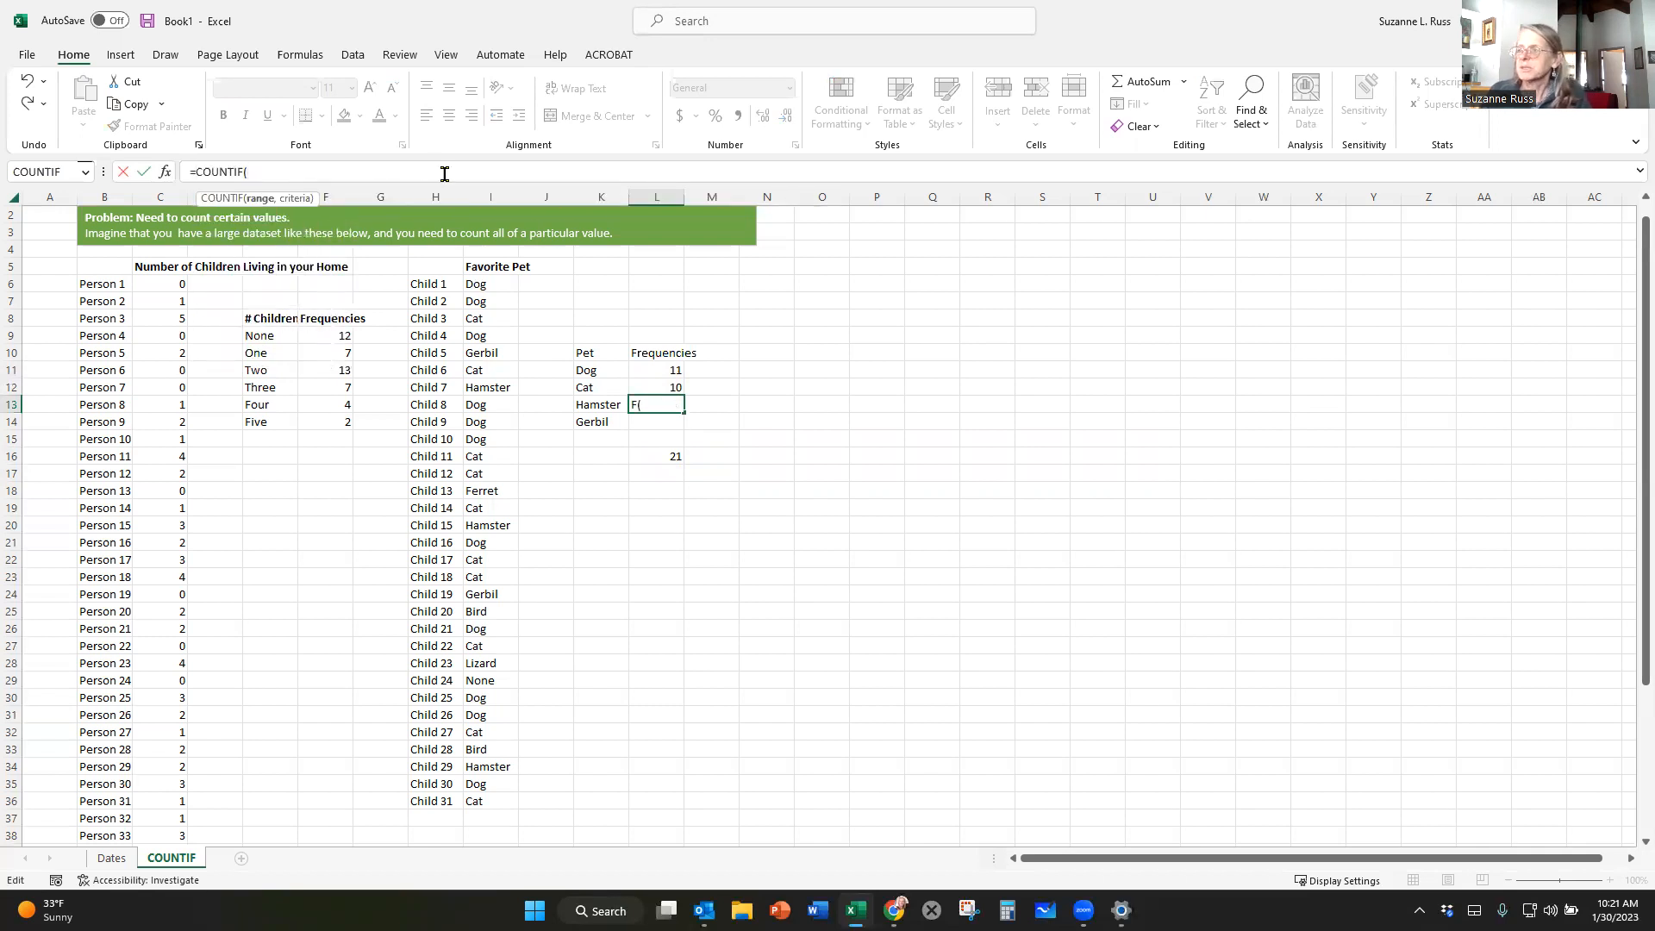
drag(483, 289, 489, 794)
text(,)
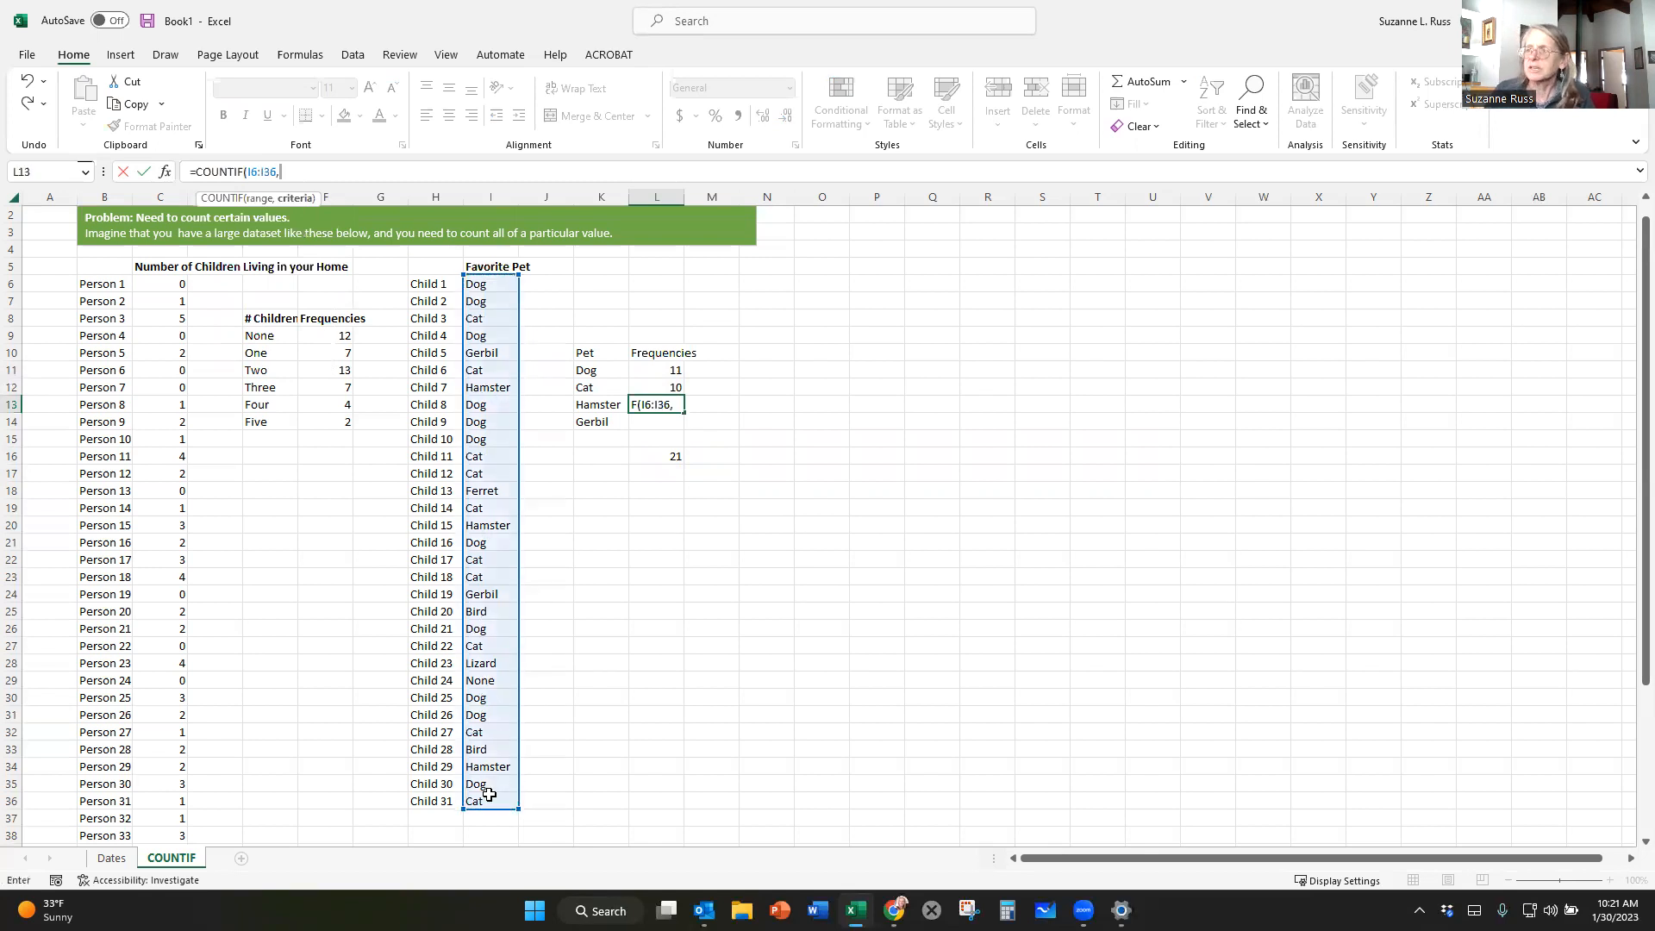
text("Hamster)
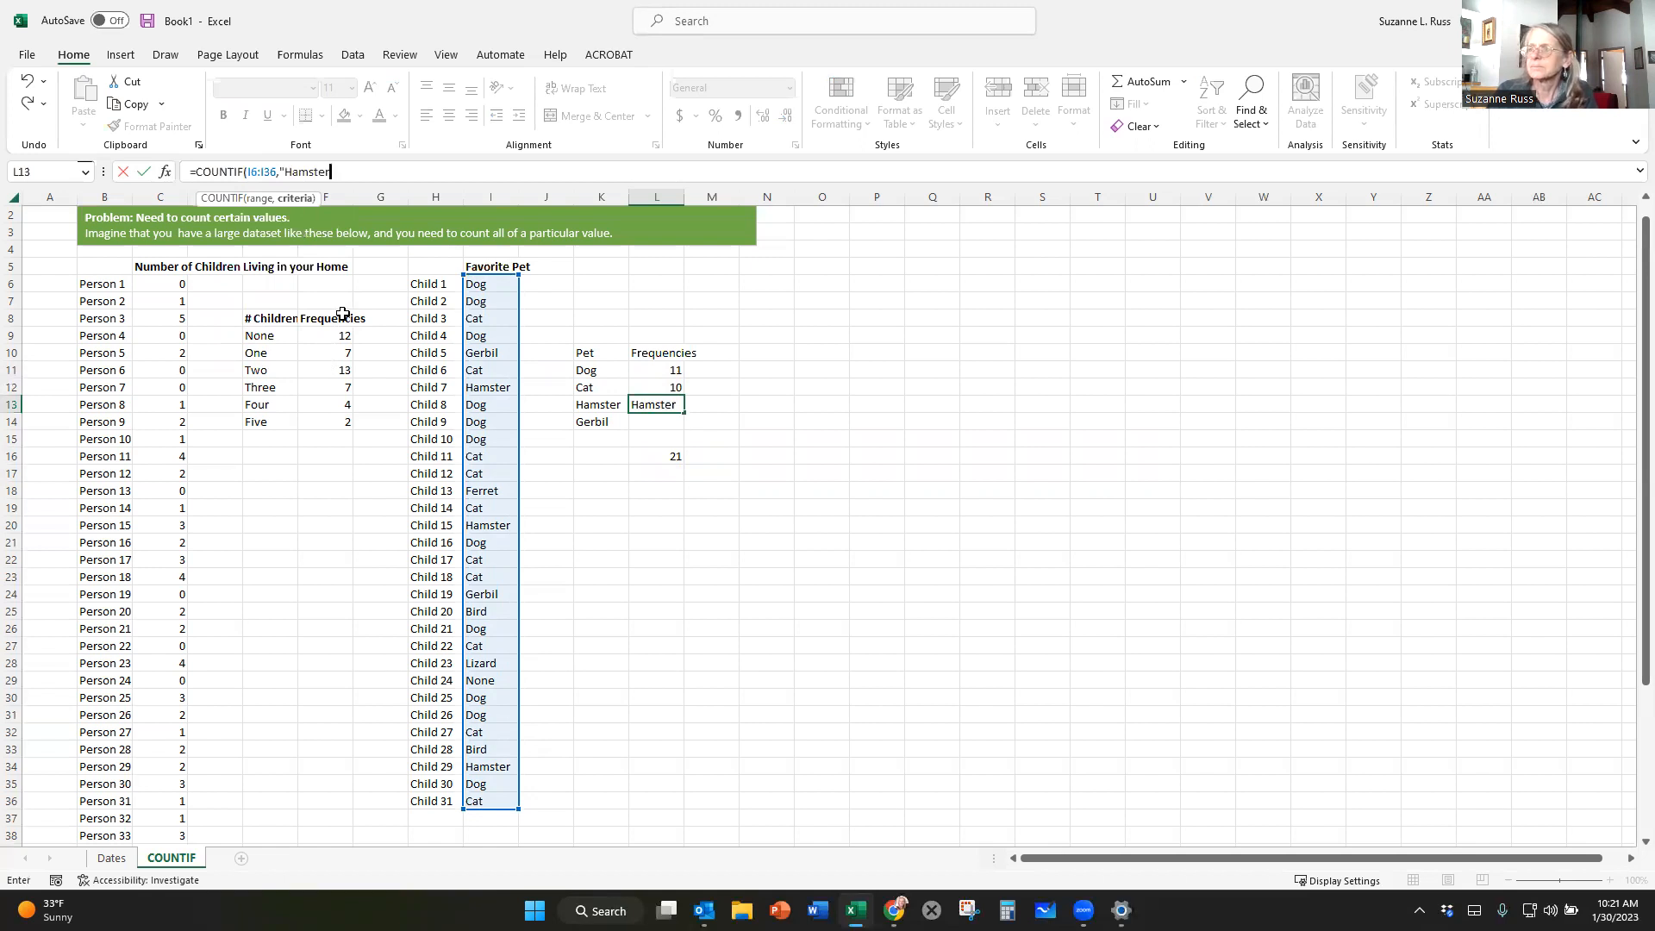
text("))
key(Return)
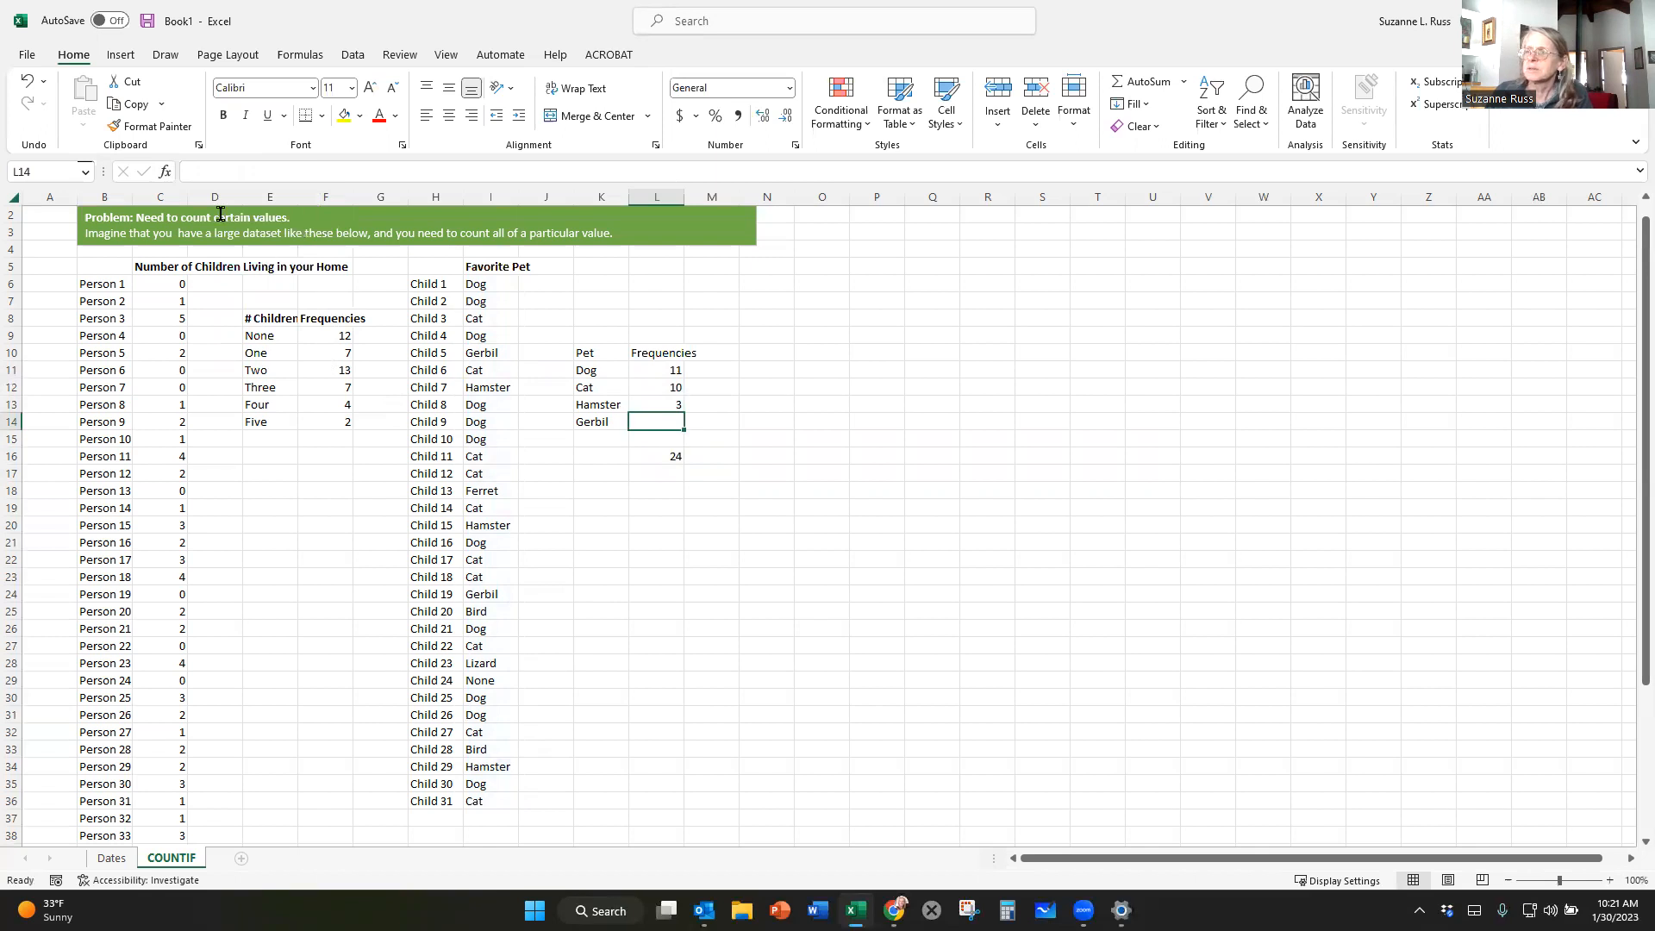
Insert a COUNTIF function in L14 that counts "Gerbil" in the favorite pet range I6:I36.
click(165, 174)
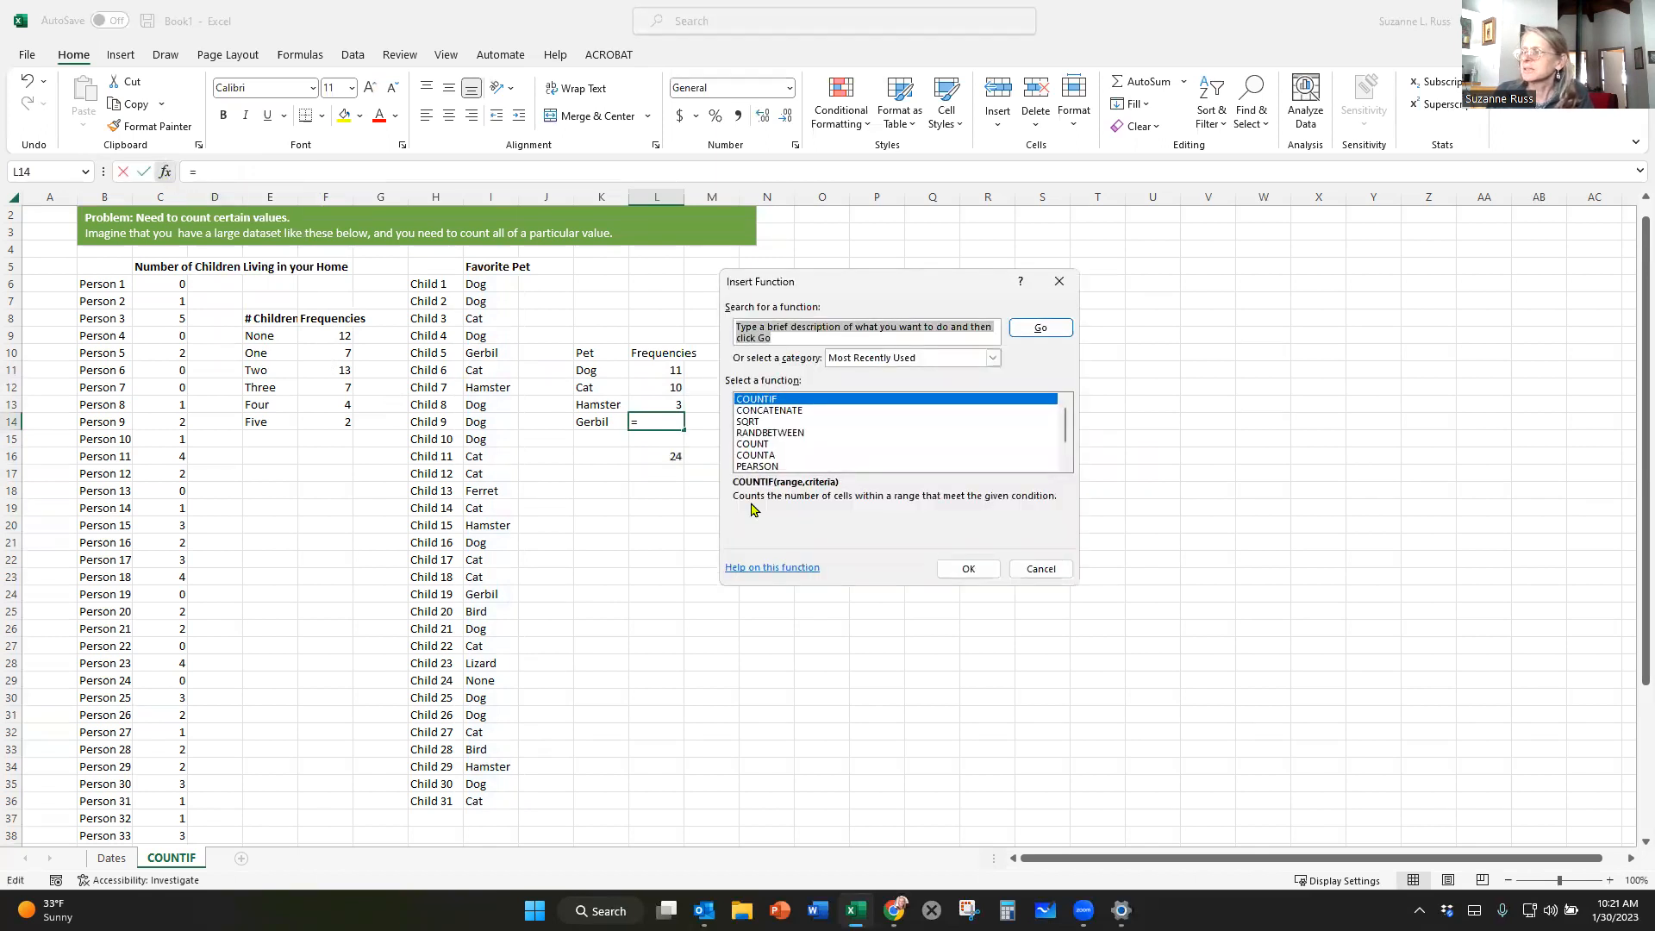
click(966, 570)
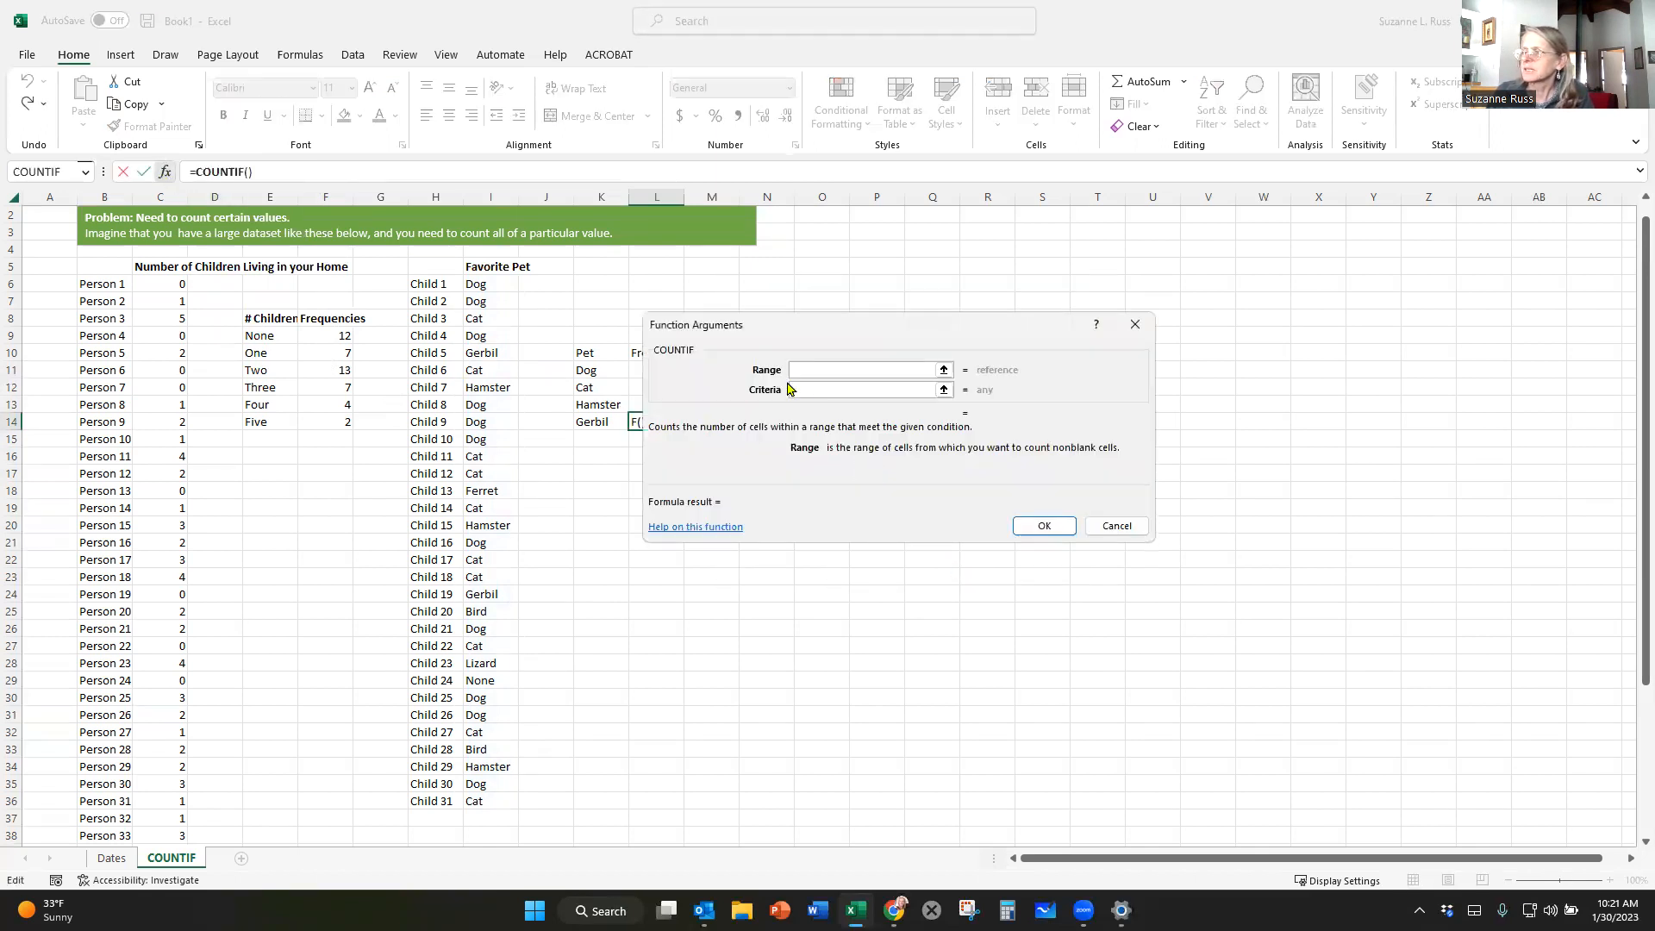
drag(497, 286, 488, 800)
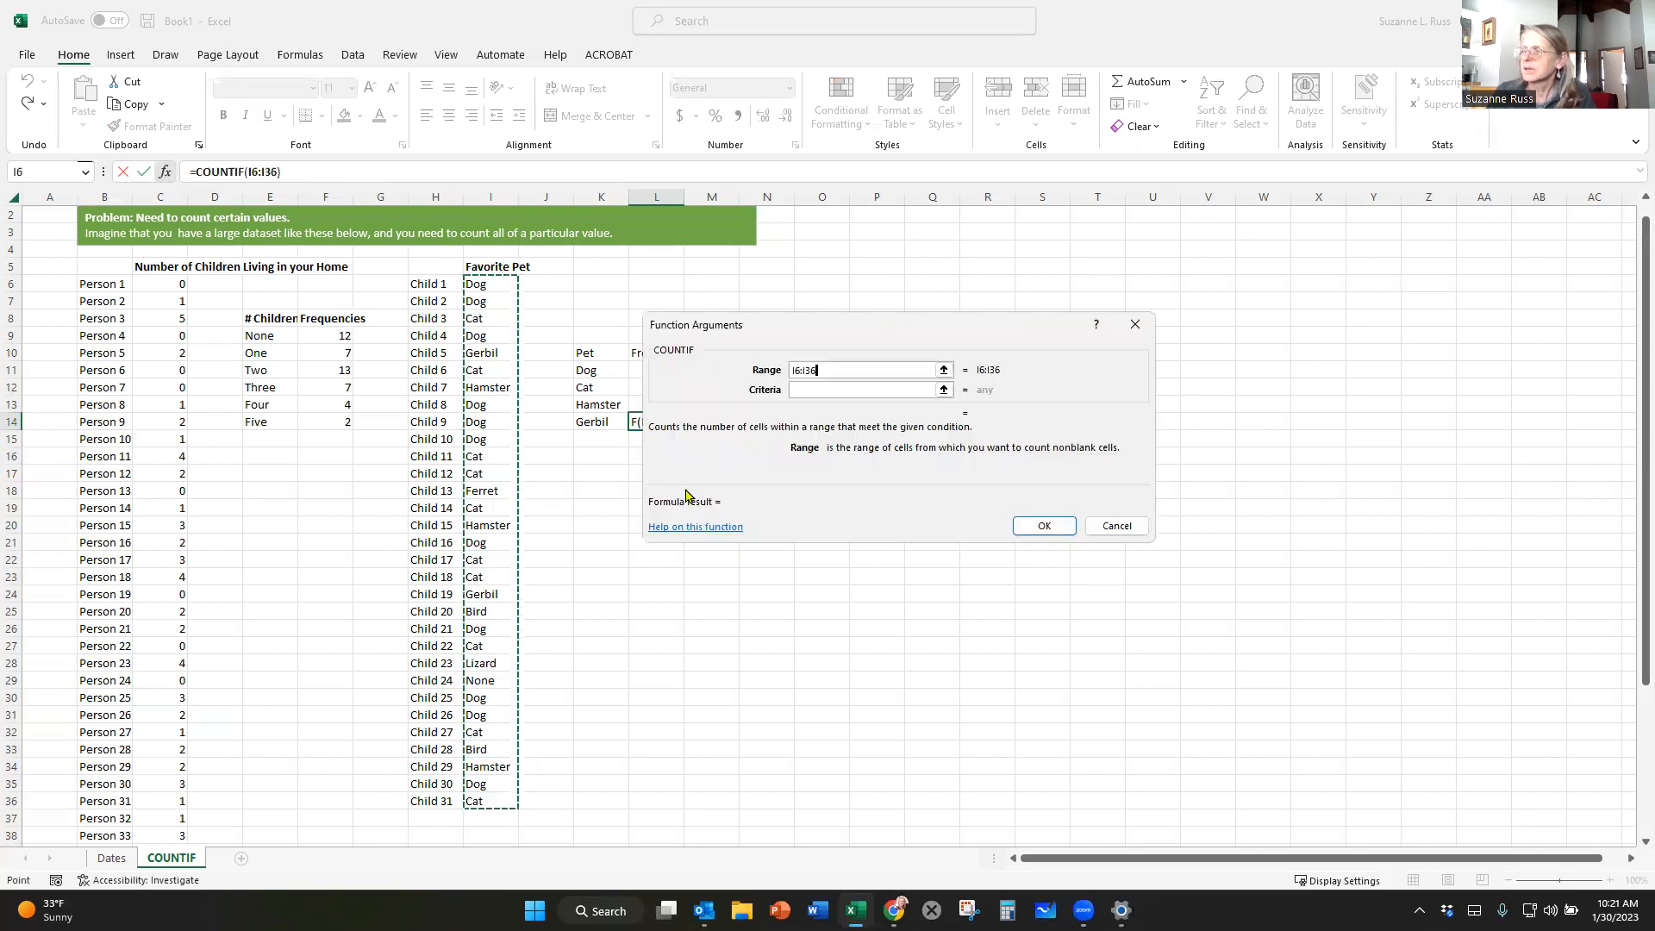
click(814, 389)
text(G)
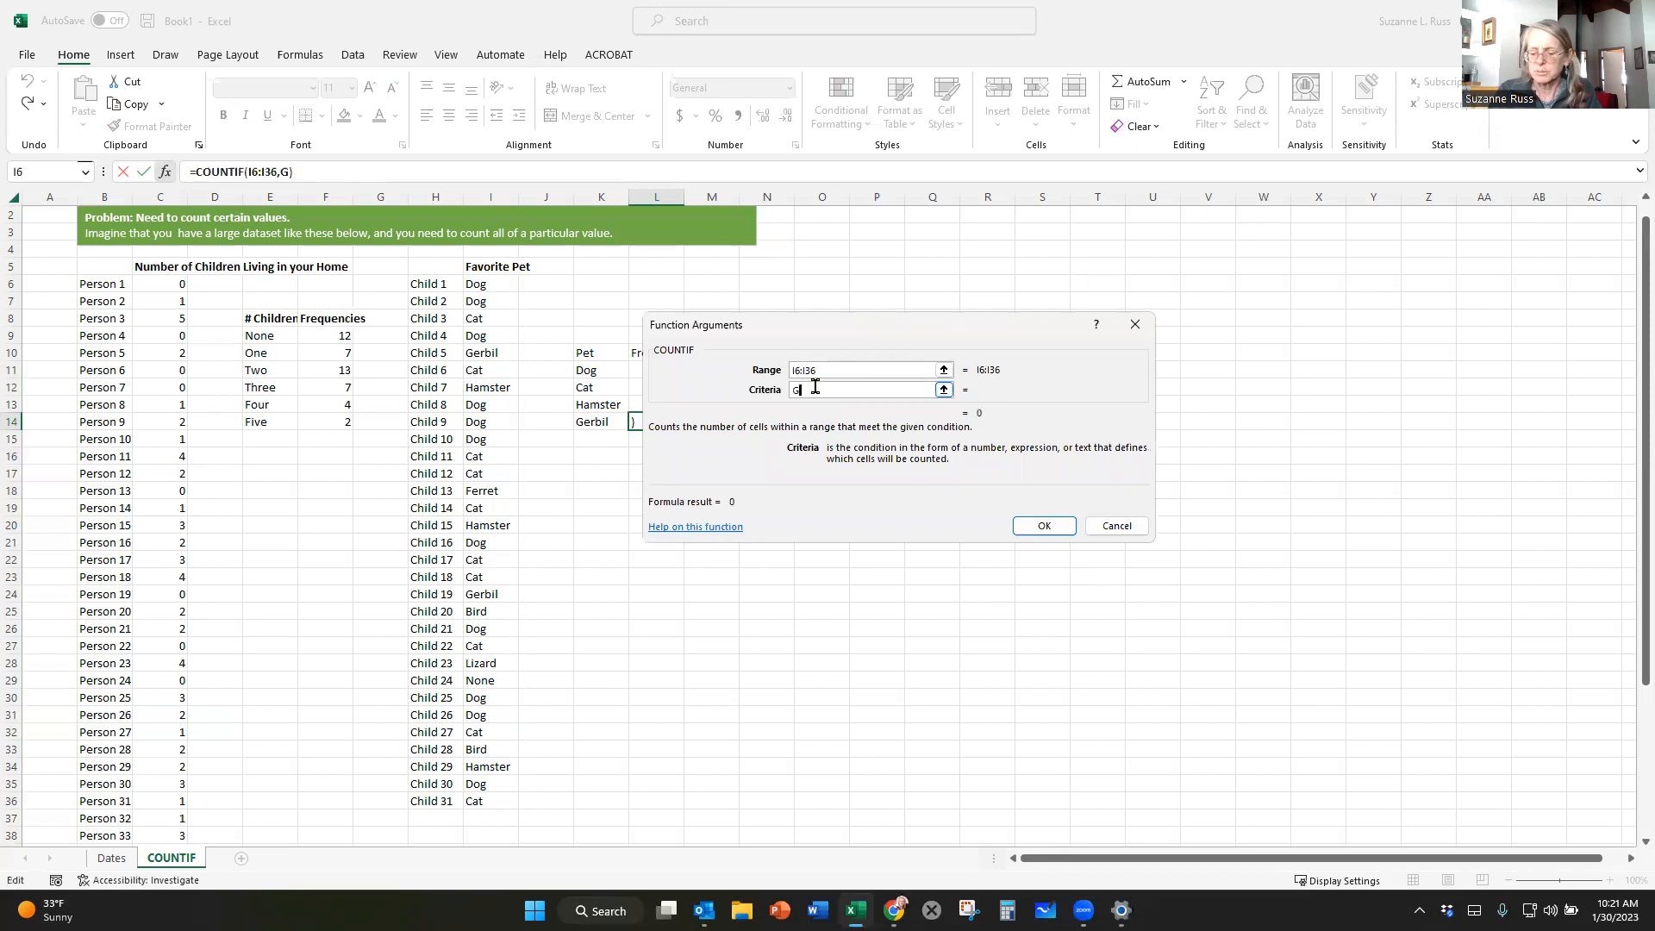
text(erbil)
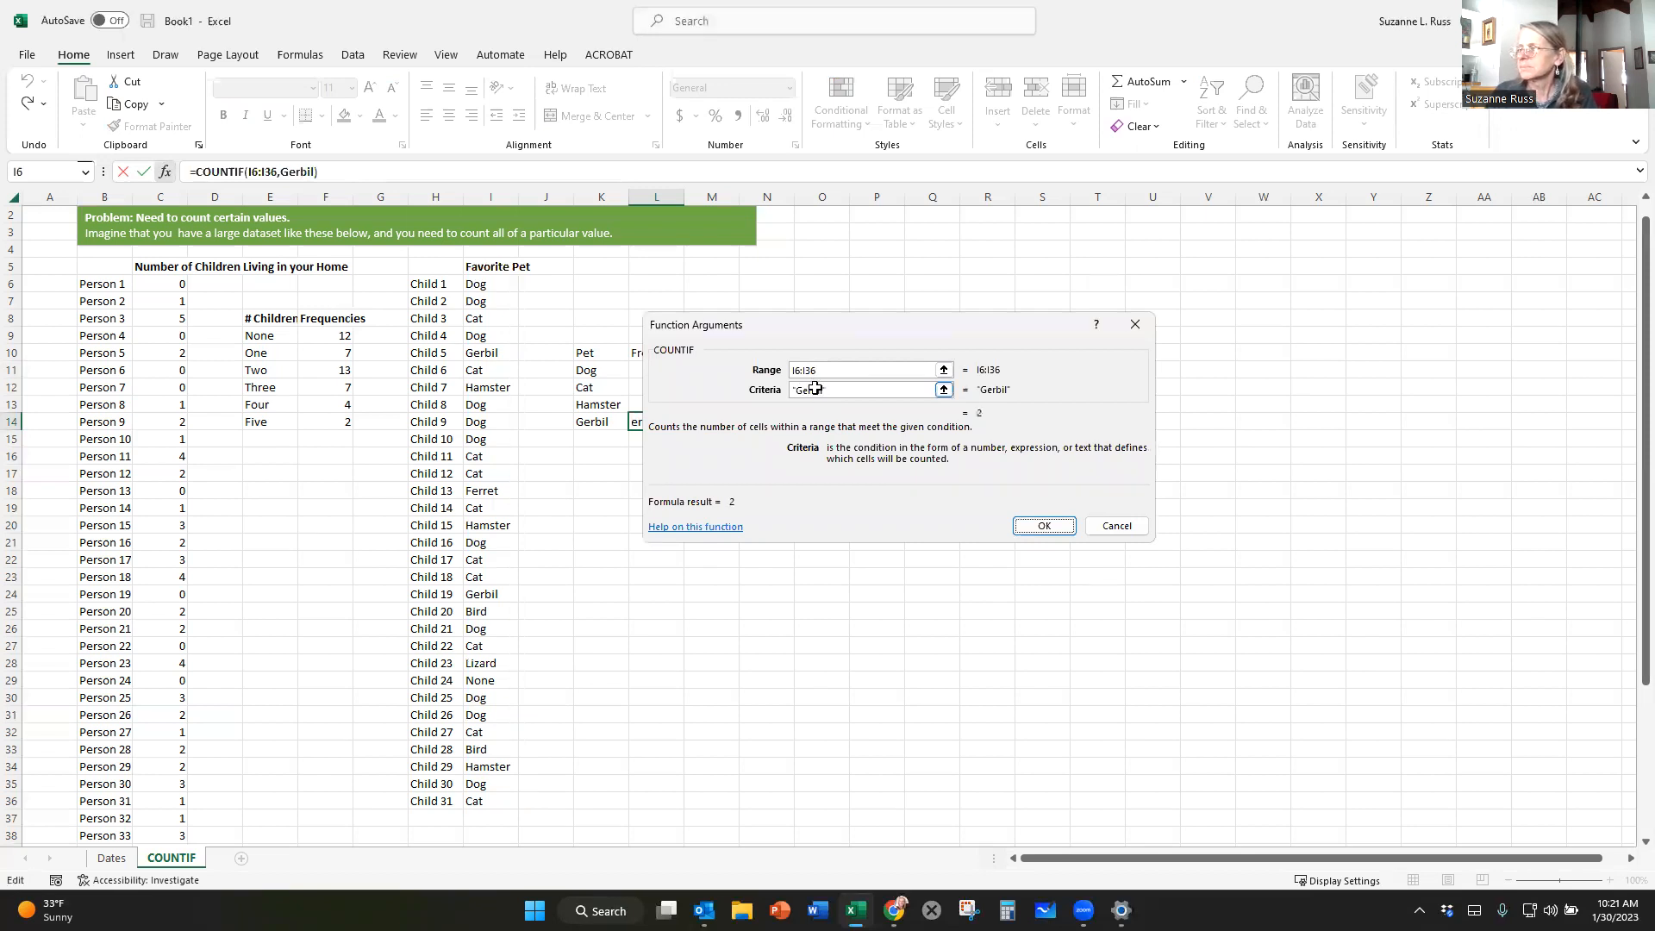
click(1039, 526)
click(918, 530)
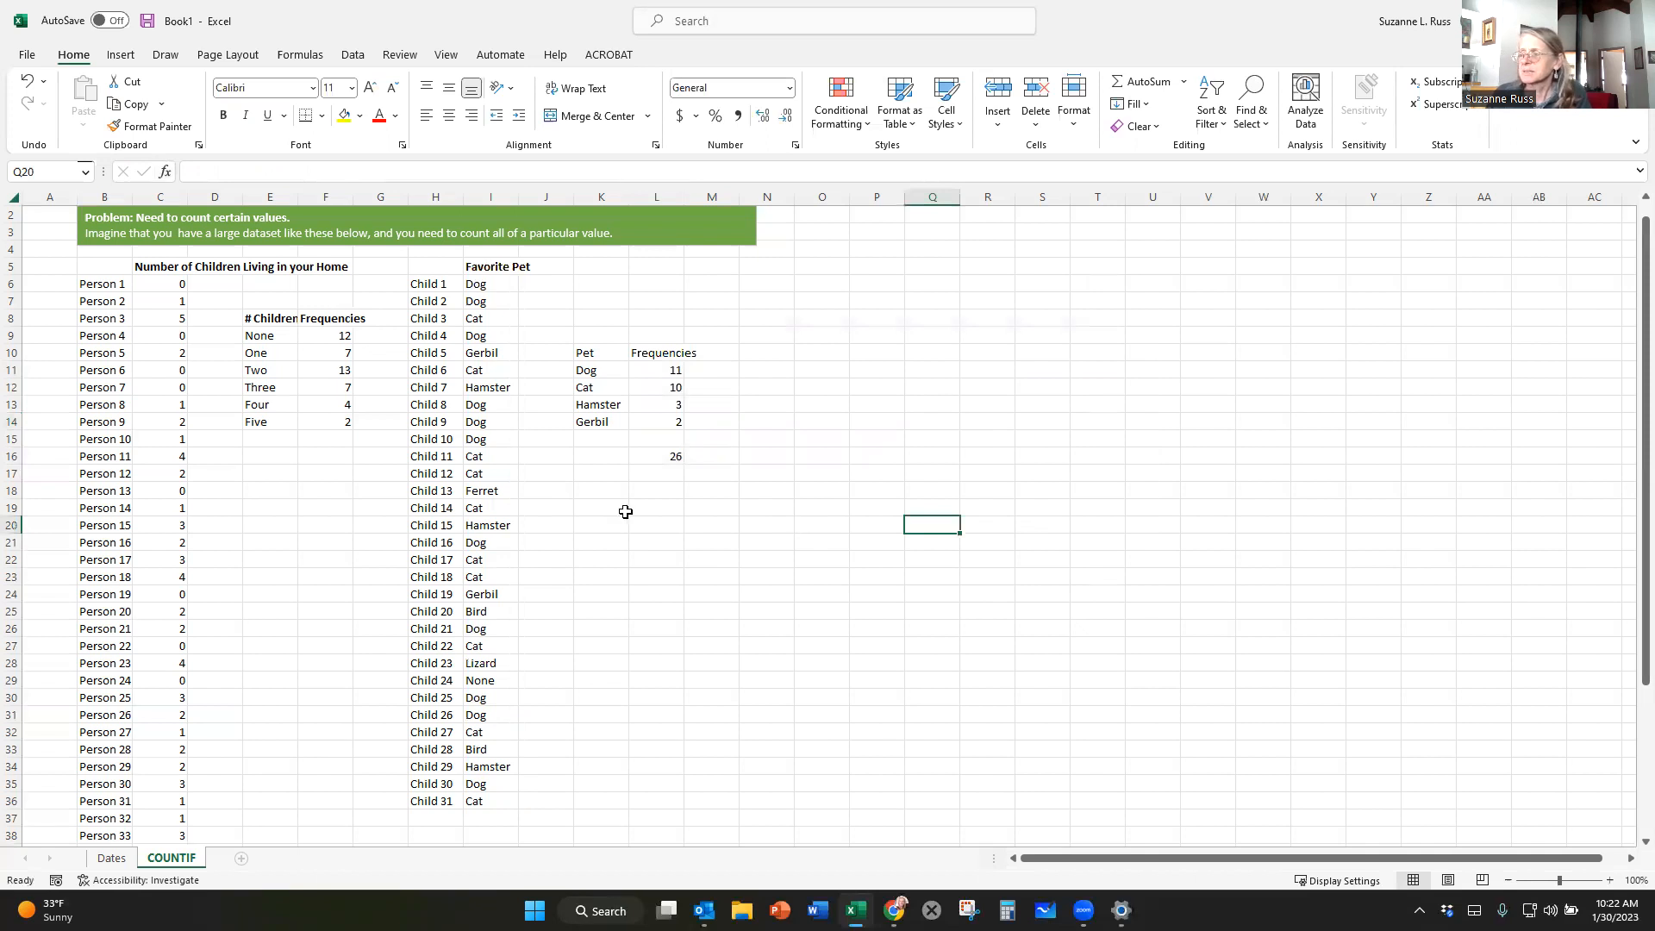
Add the label Ferret in K15 and insert a COUNTIF function in L15 that counts "Ferrett" in the range I6:I36.
click(605, 437)
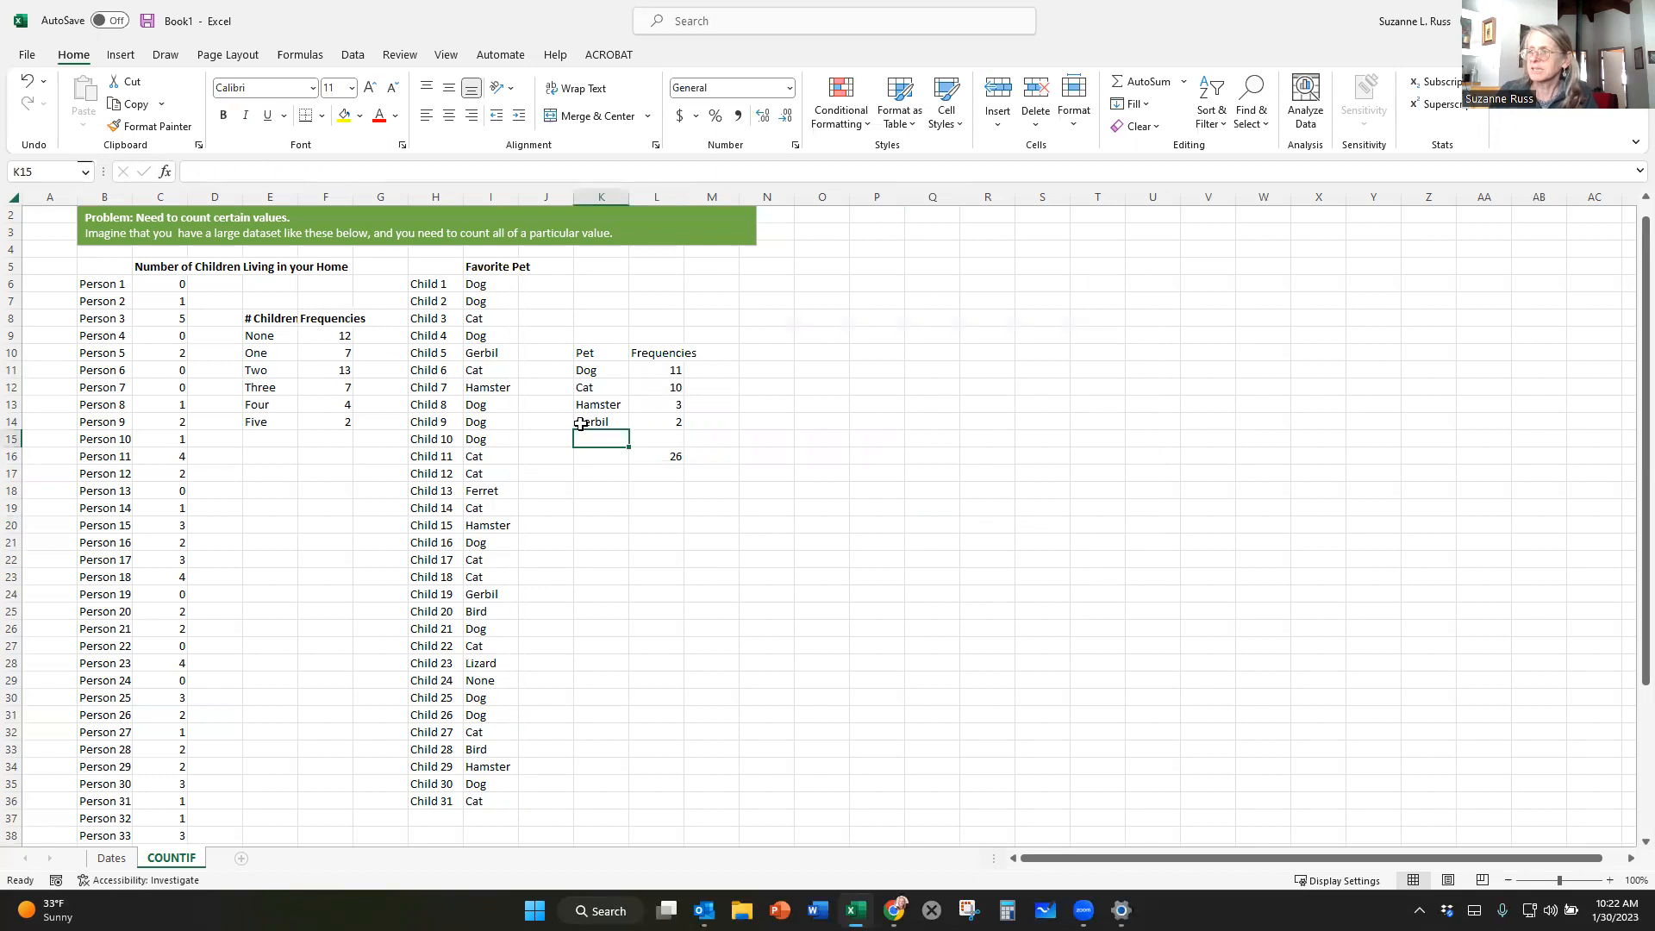
text(Ferret)
click(659, 438)
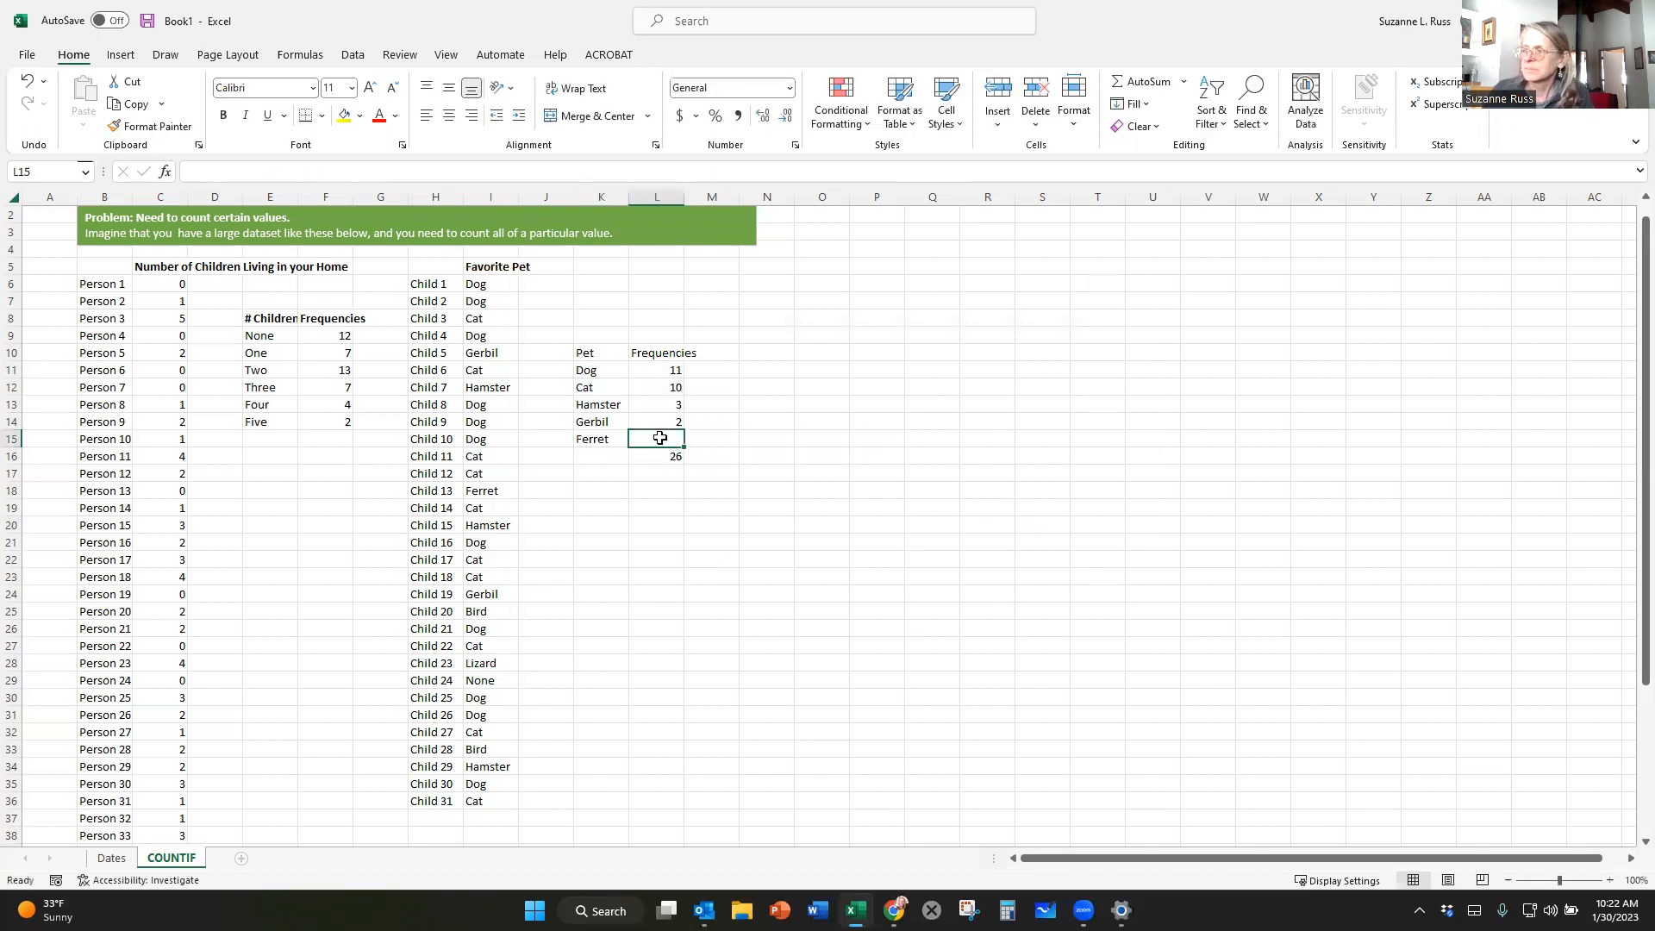
text(=)
key(BackSpace)
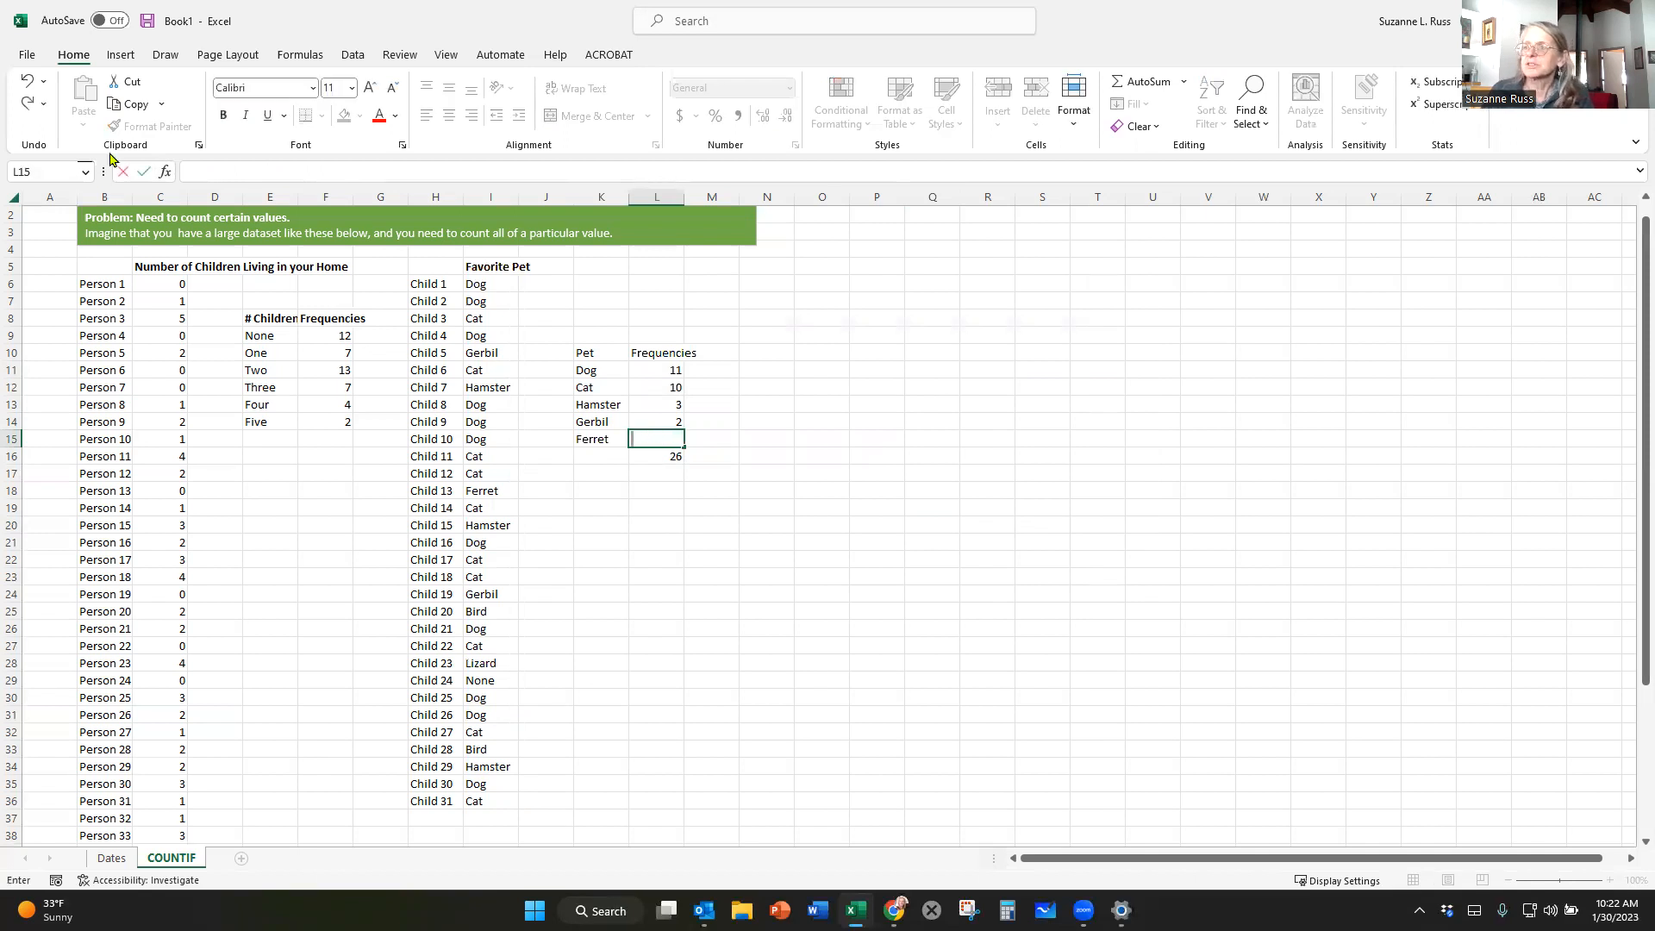
click(165, 172)
click(961, 569)
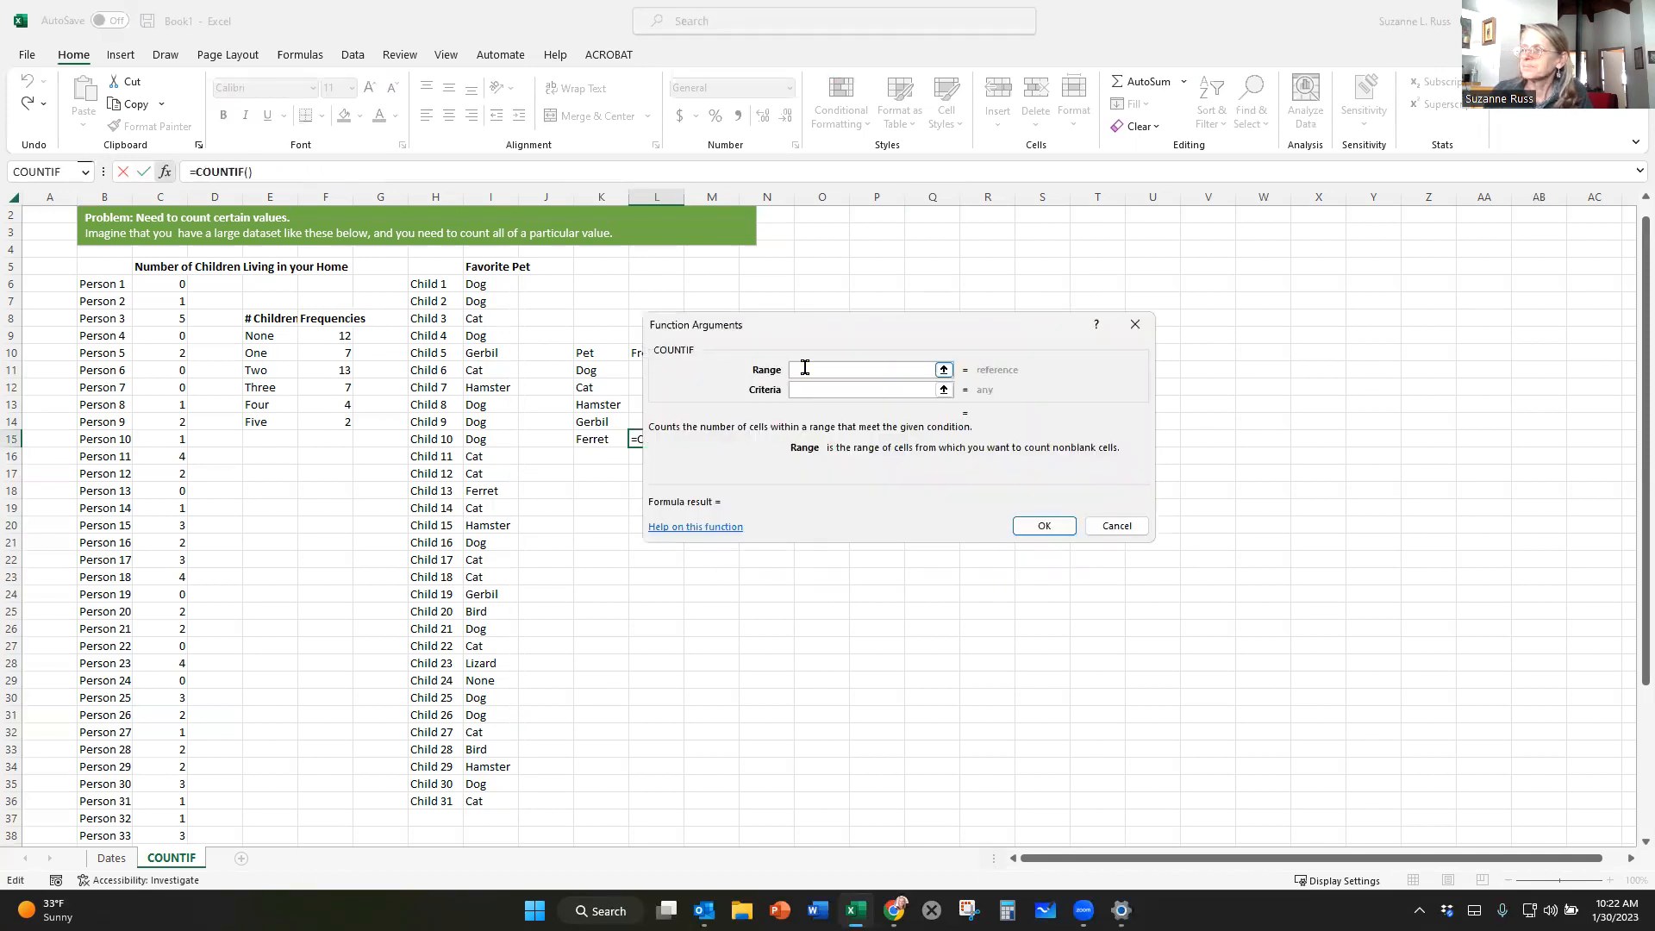
drag(473, 283, 477, 803)
click(802, 389)
text(Ferrett)
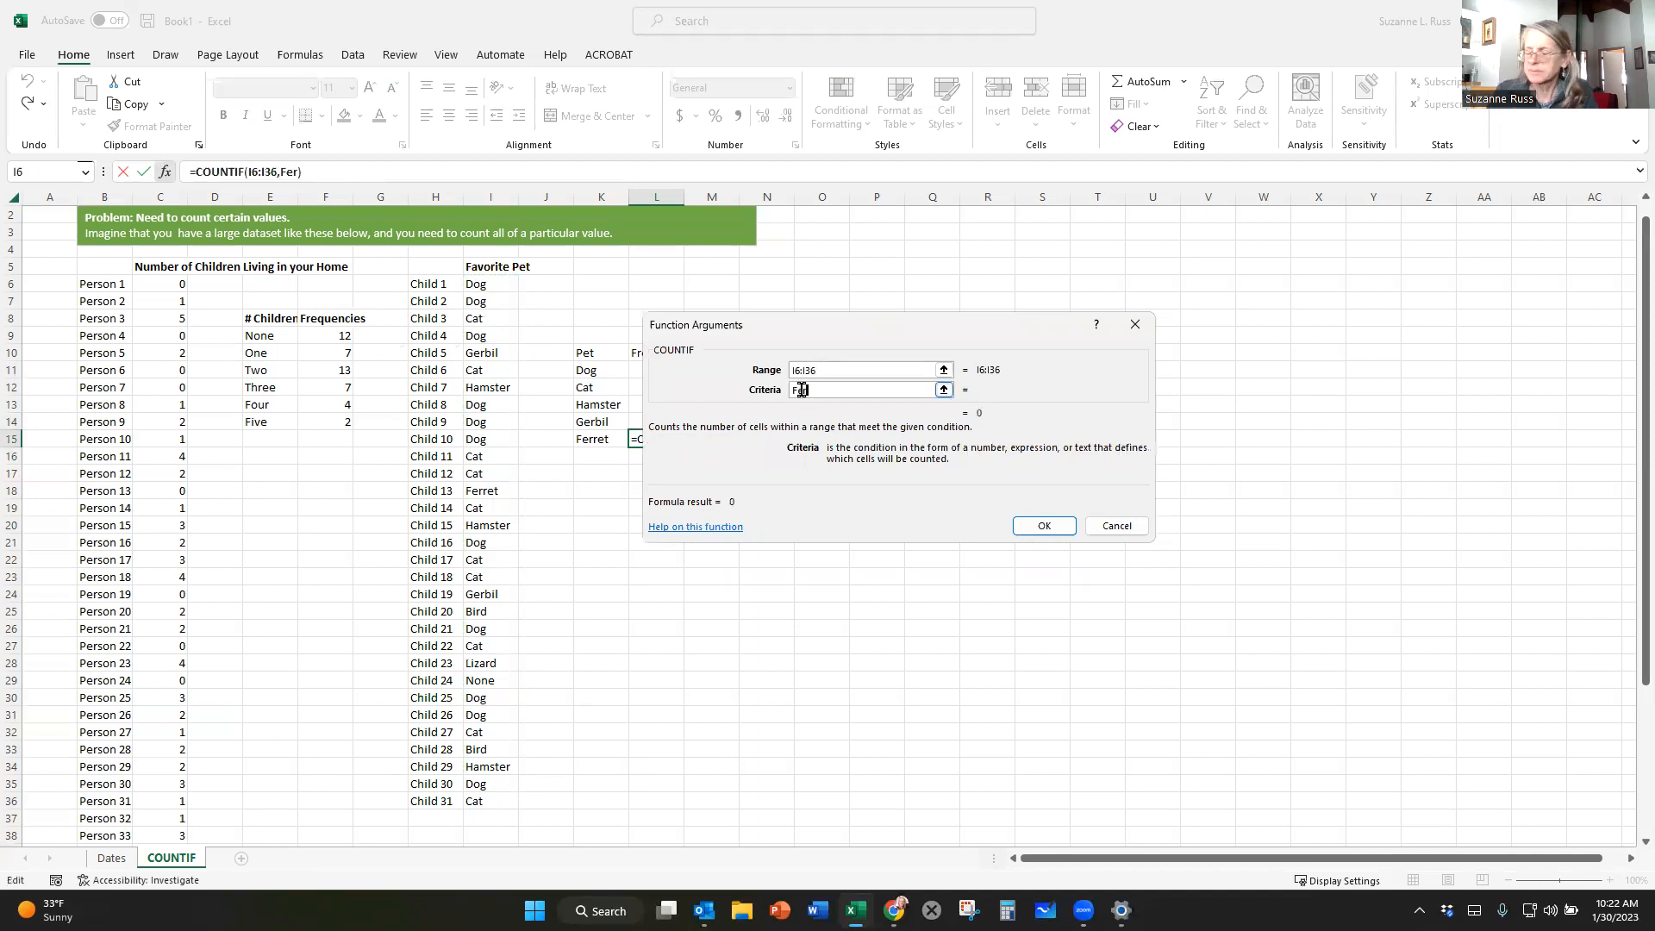
key(Return)
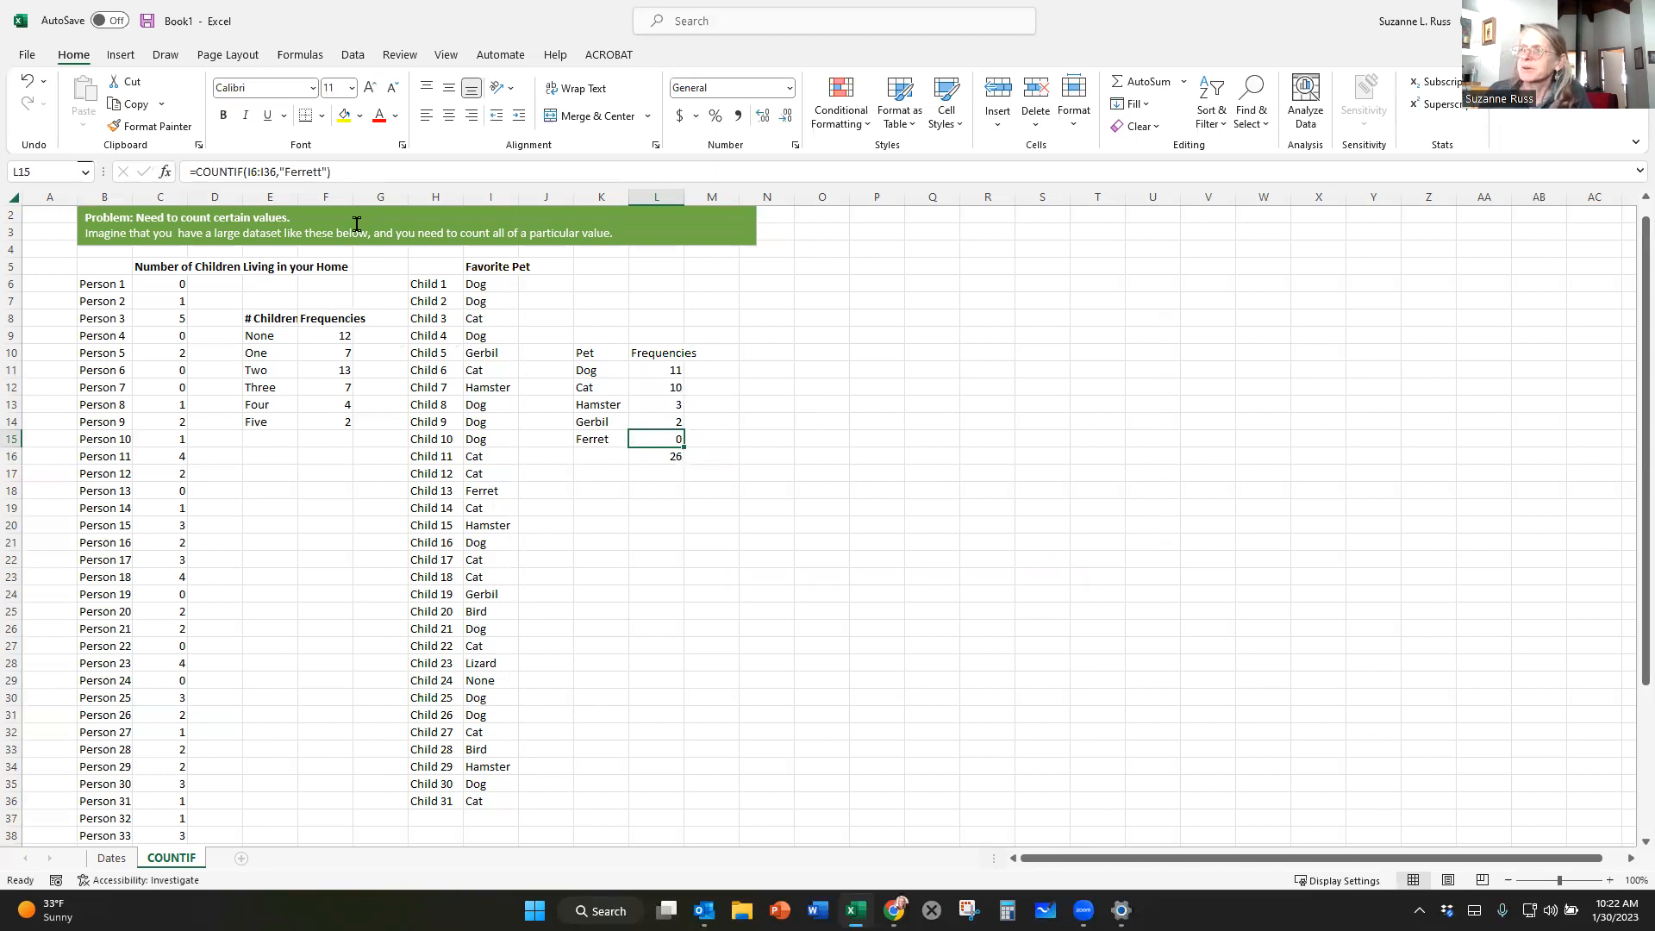
Correct the criterion in the L15 COUNTIF formula to "Ferret".
click(317, 170)
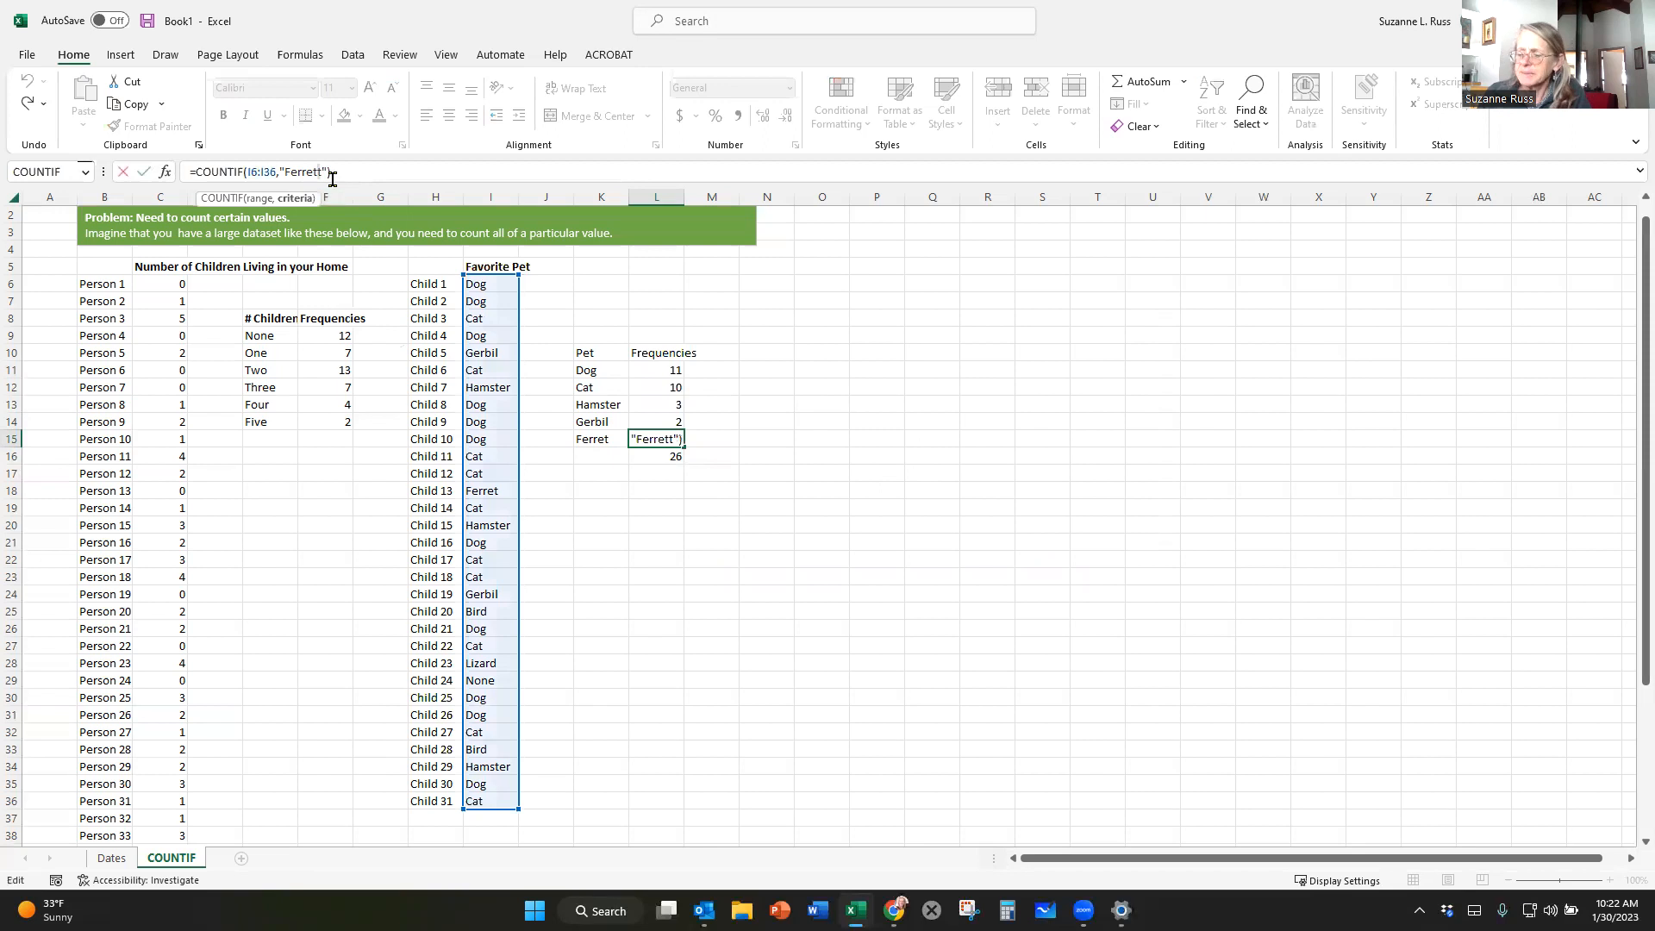
key(Delete)
key(Return)
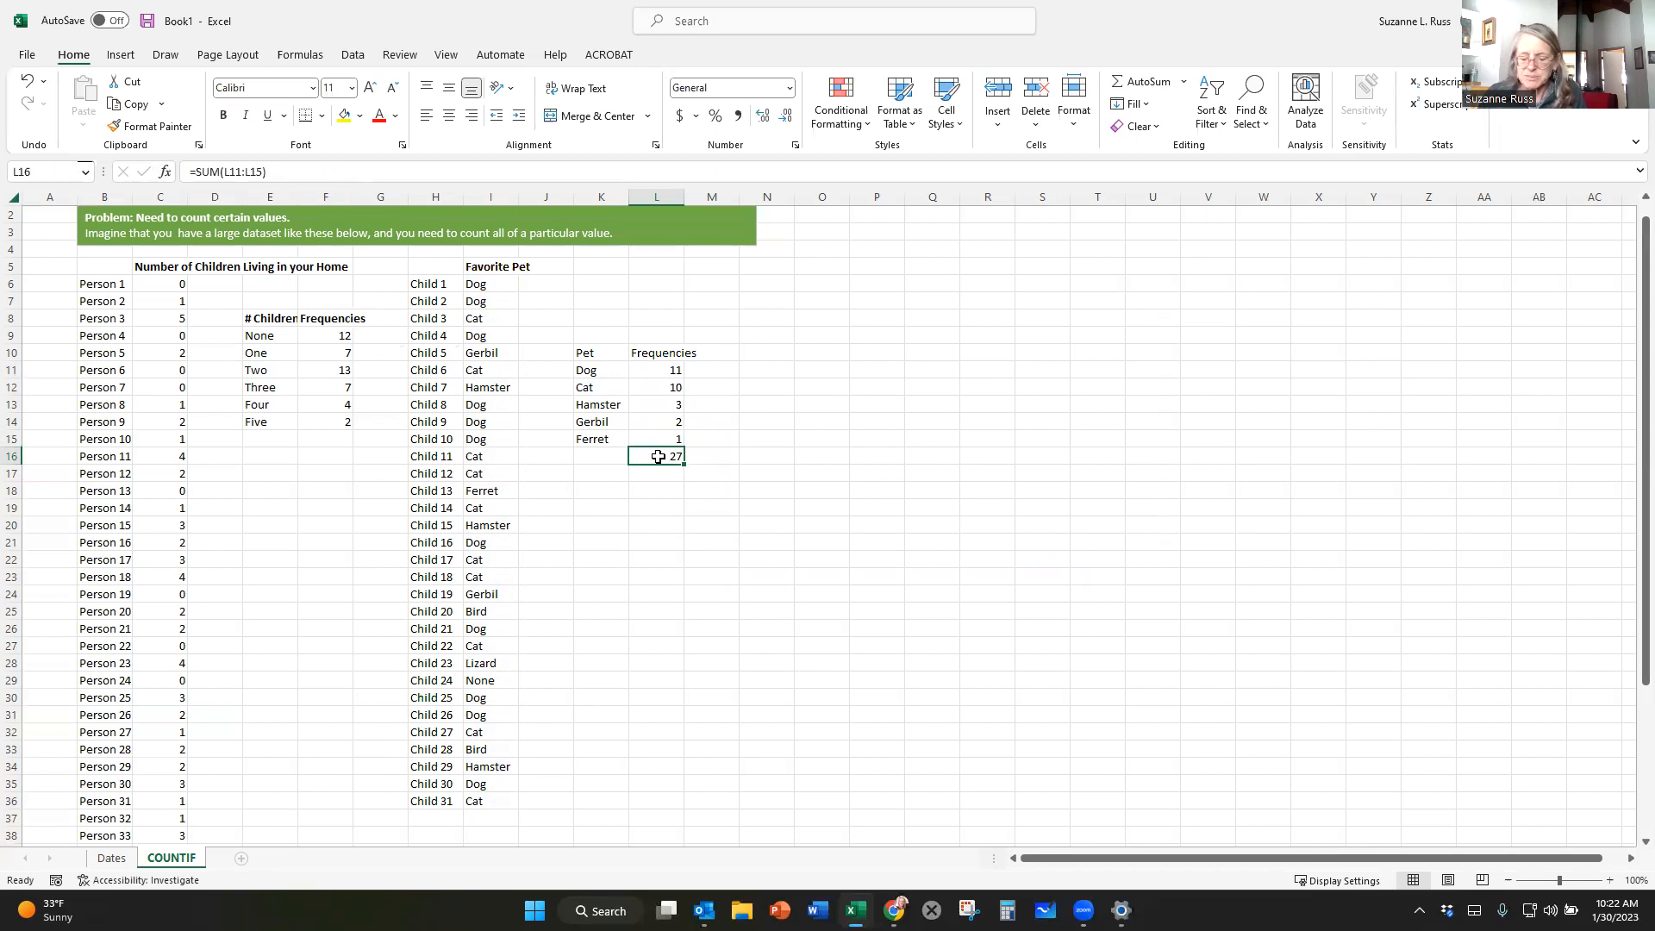
Clear the pet total formula from L16 to free the row for more pets.
key(ctrl+c)
click(662, 493)
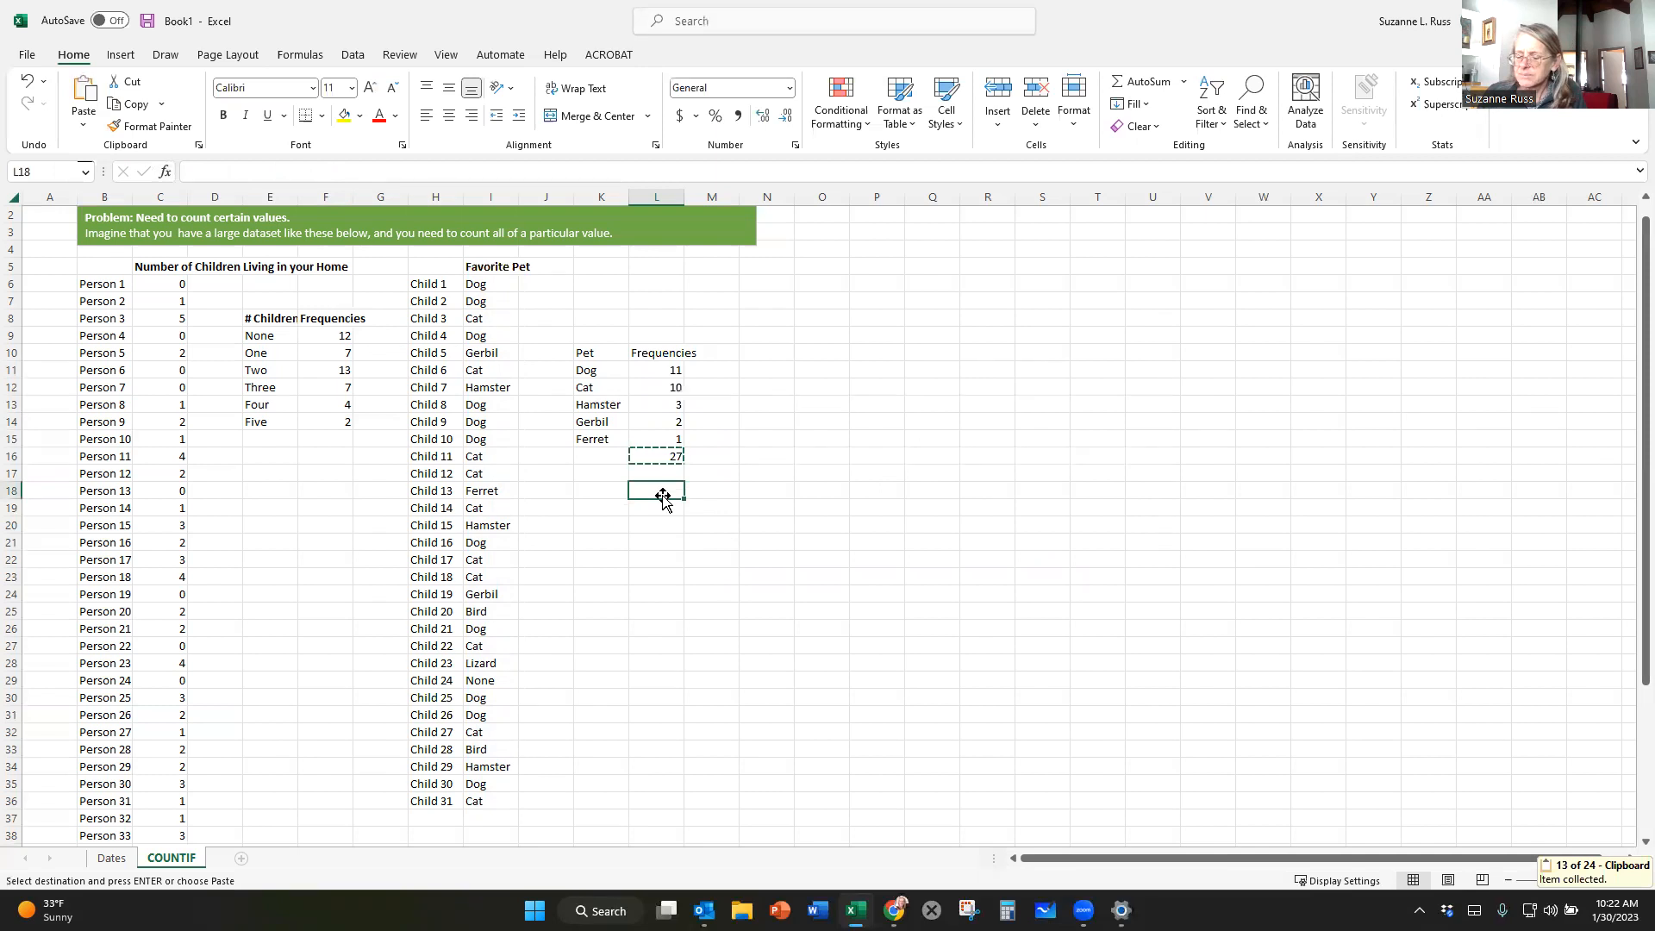
click(665, 456)
key(Delete)
Total the pet frequencies in L19 with a SUM formula over L11:L18.
click(654, 502)
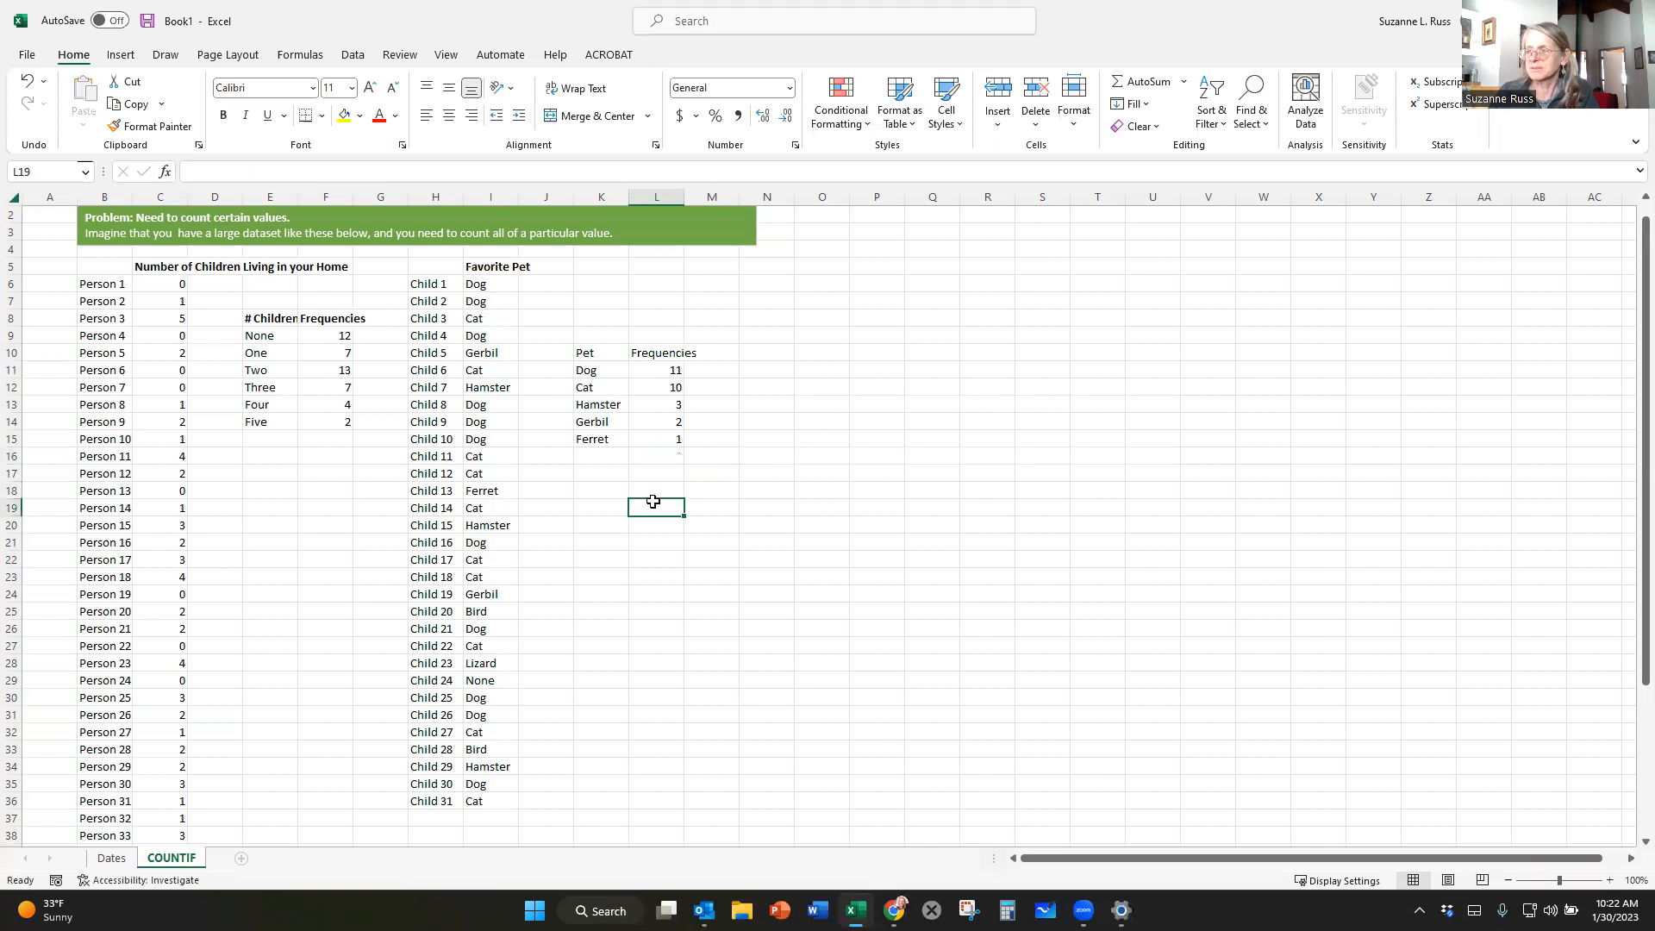
text(=SUM()
drag(671, 368, 664, 483)
key(Return)
click(820, 521)
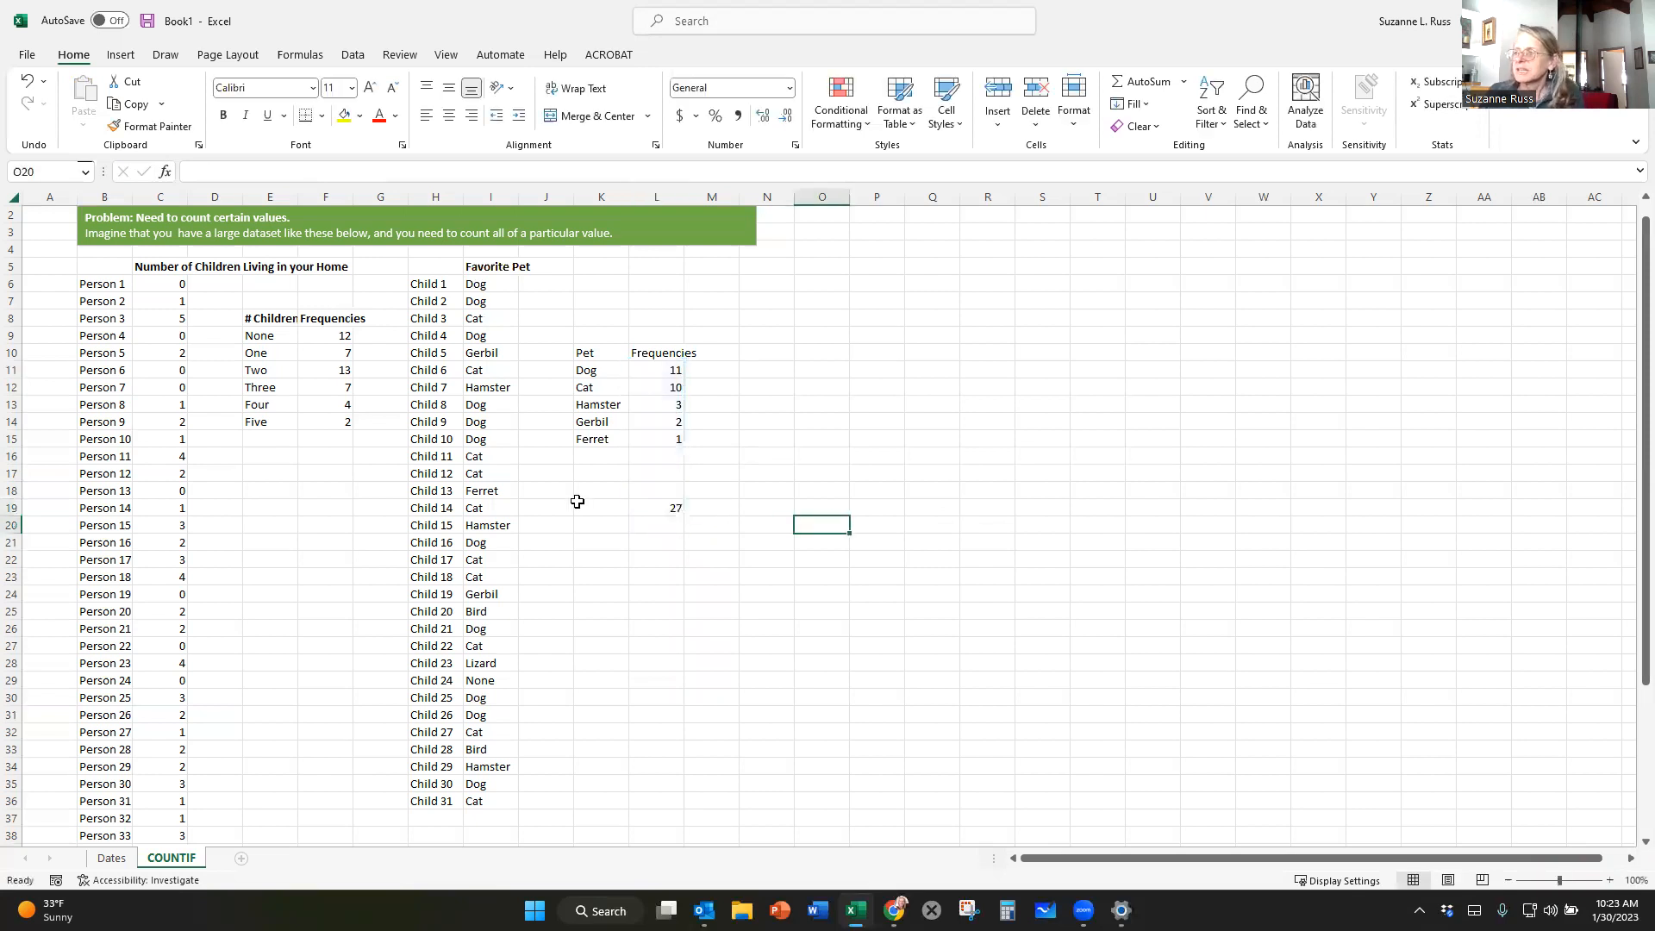
Add the remaining pet labels Bird, Lizard and None in K16, K17 and K18.
click(599, 455)
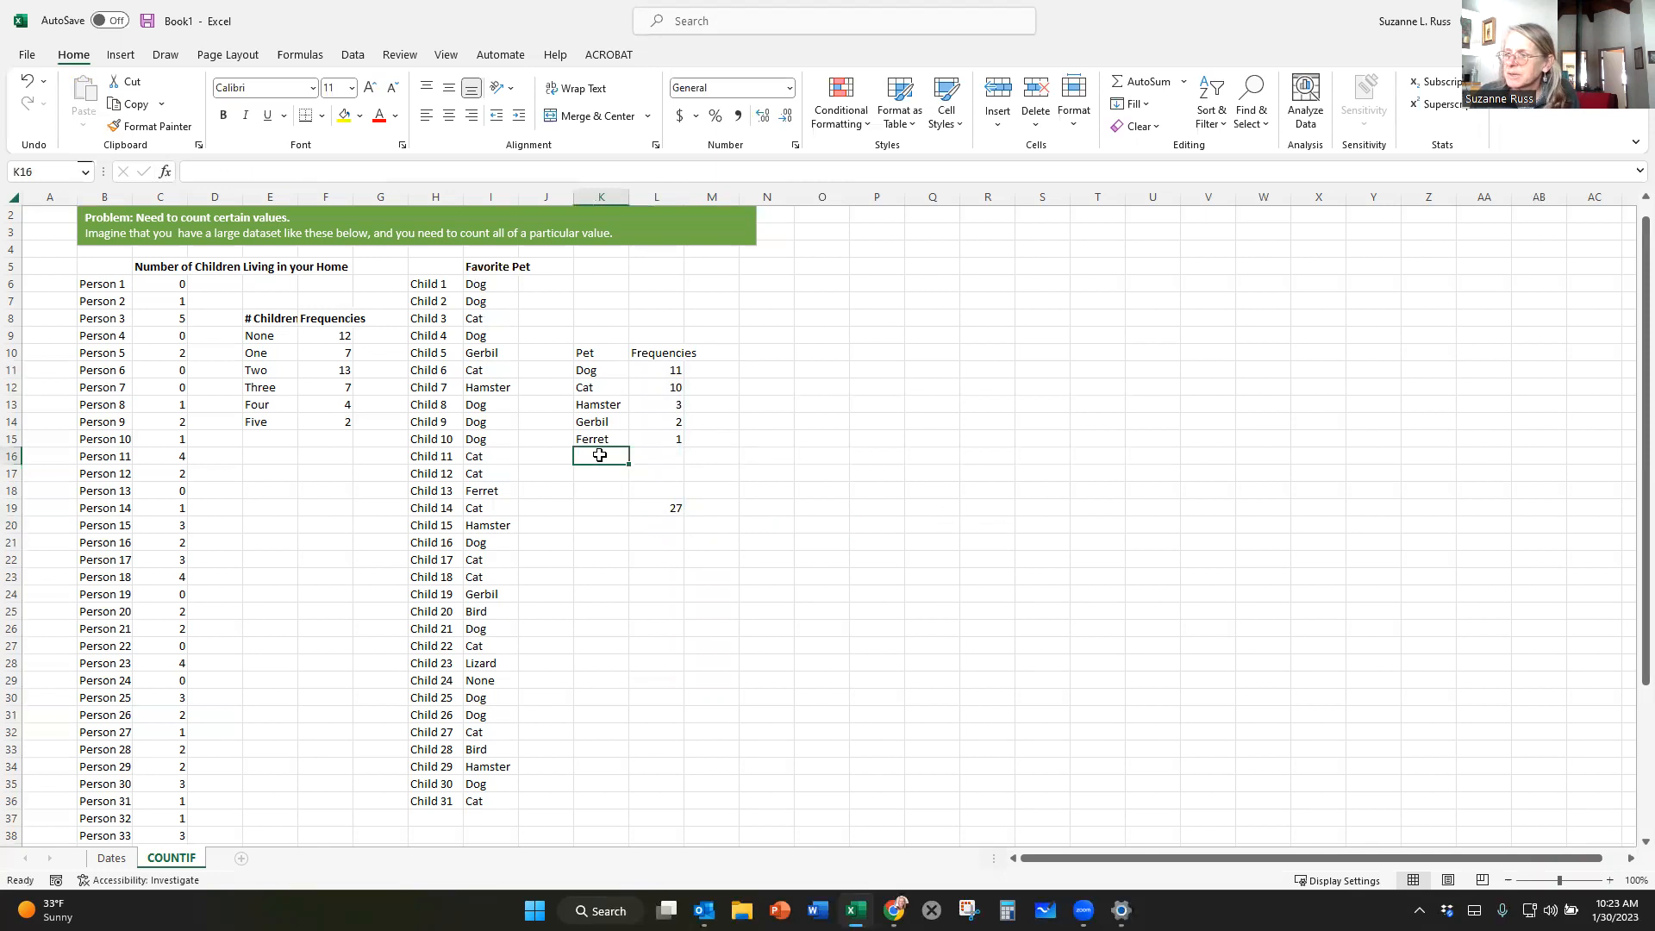
click(499, 608)
click(485, 664)
click(486, 680)
click(592, 451)
text(Bird)
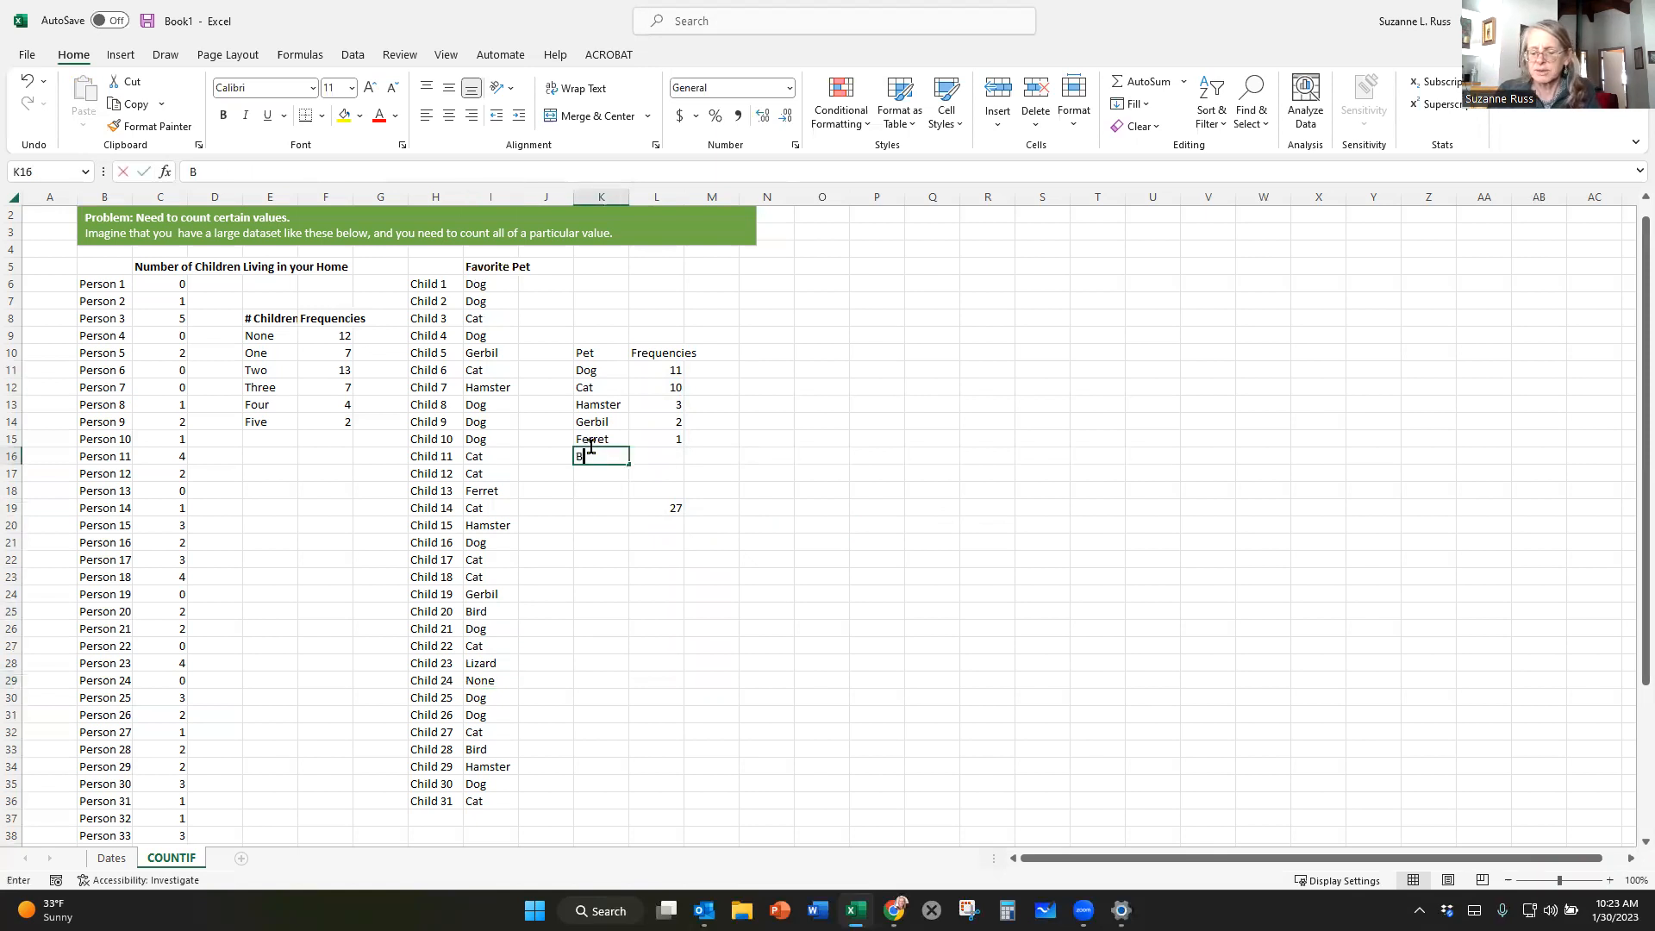
click(580, 475)
text(Lizard)
click(575, 490)
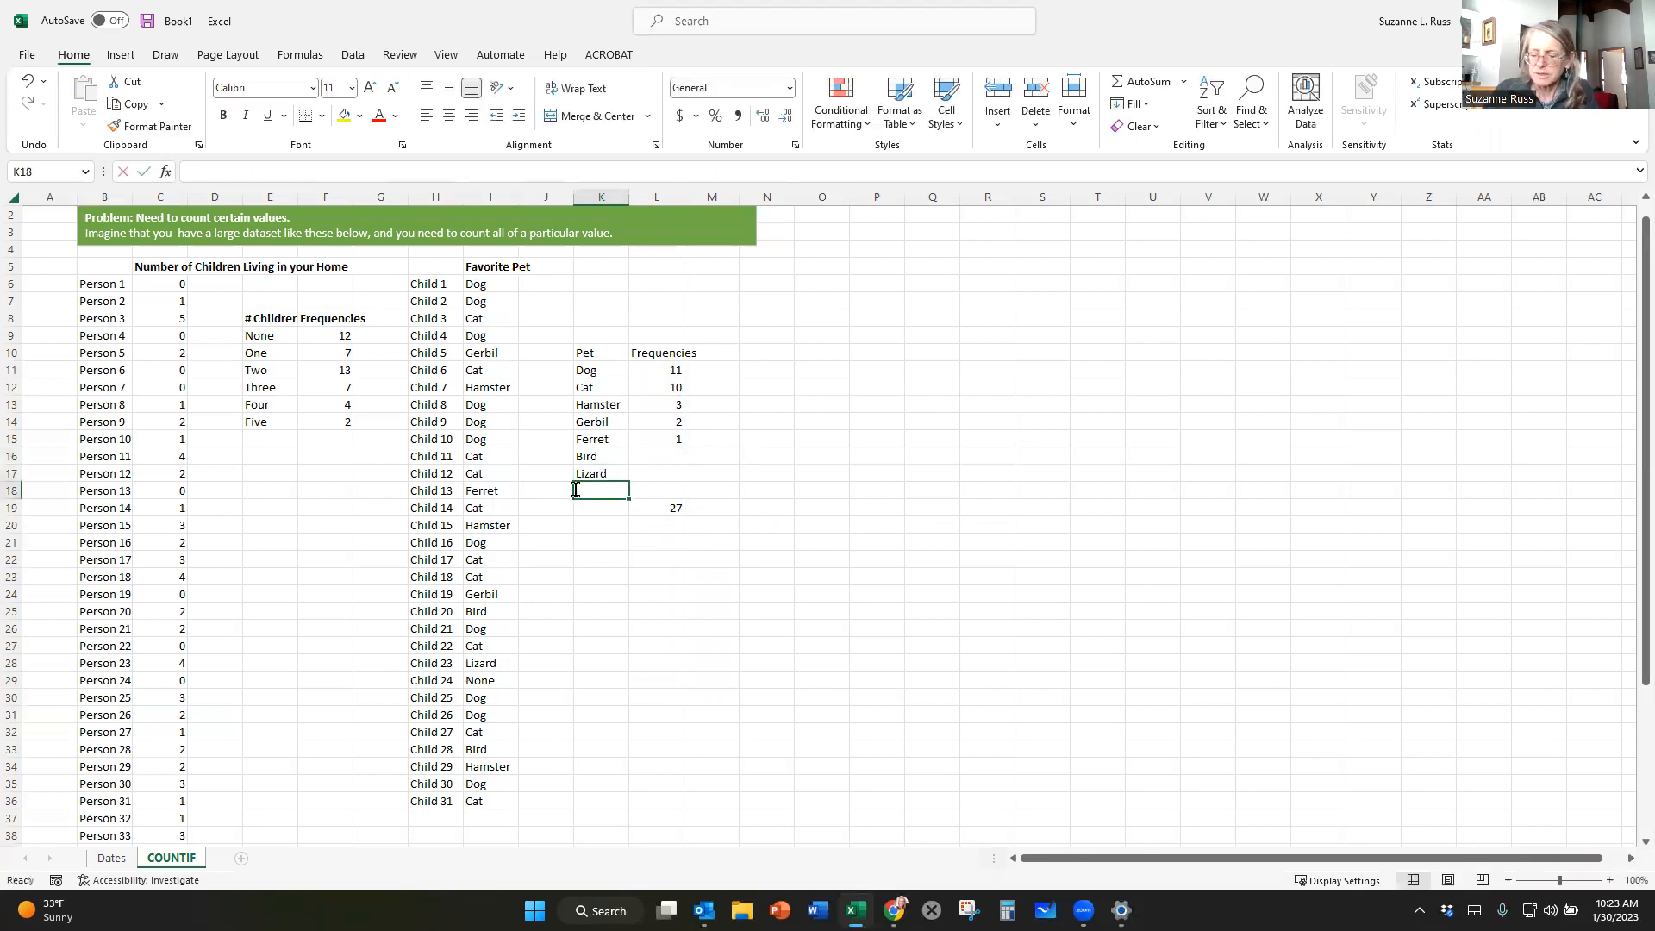
text(None)
Enter the formula =COUNTIF(I6:I36,"Bird") in L16 to count the children who prefer birds.
click(655, 455)
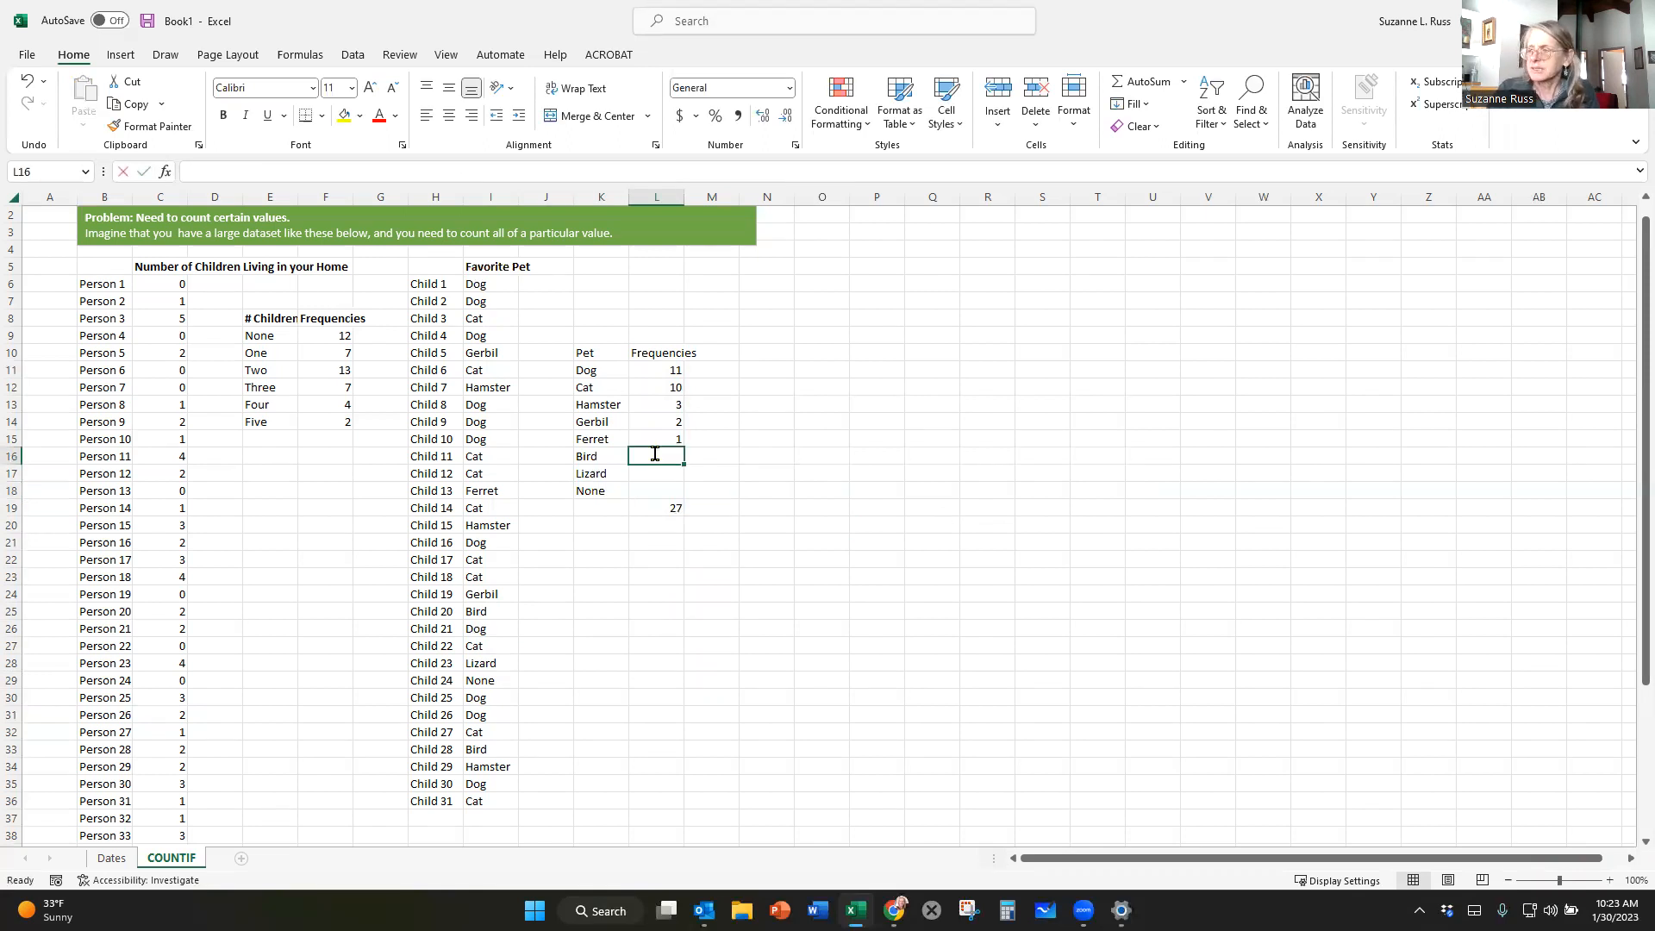
text(=count)
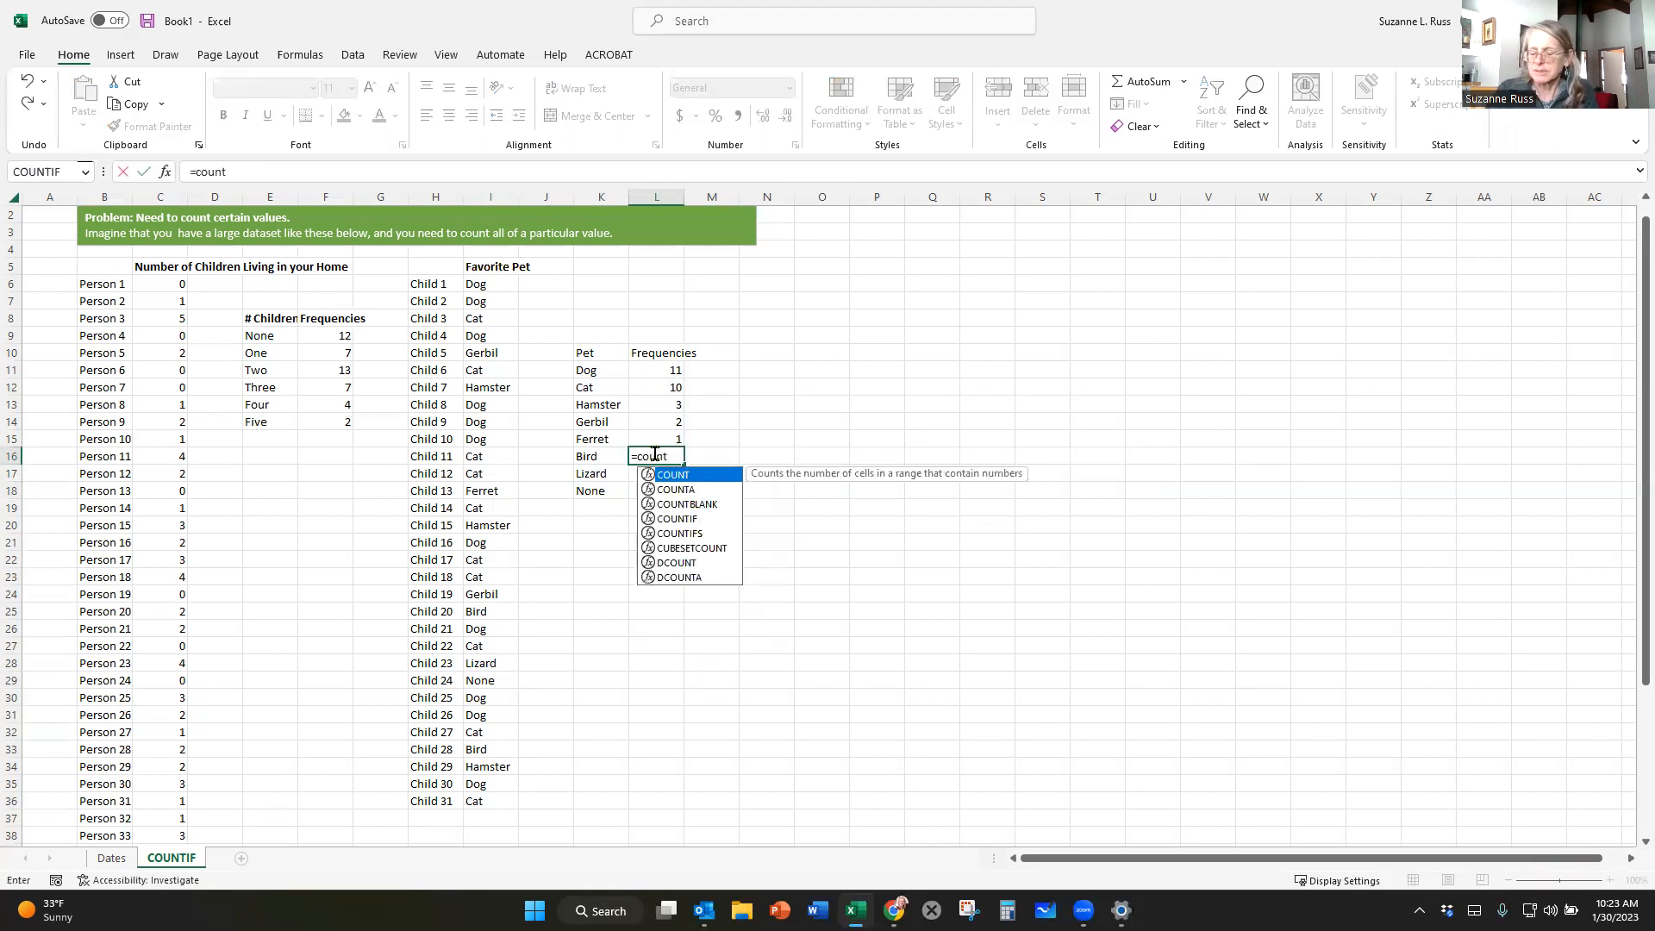
text(if()
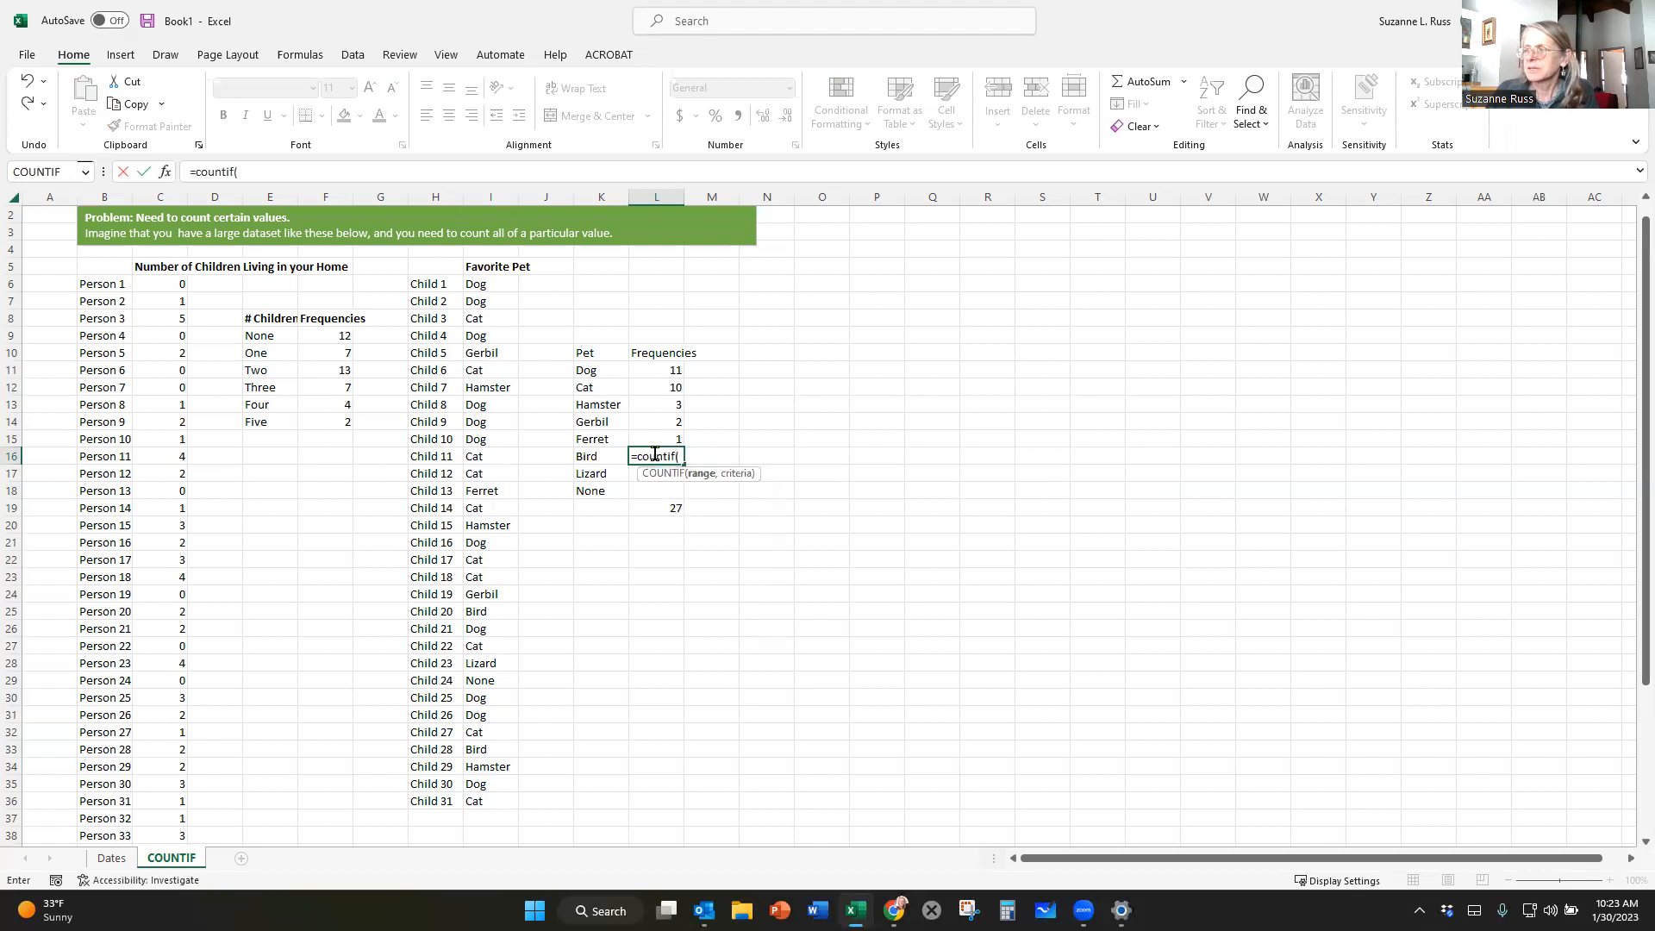
drag(489, 278, 483, 798)
text(,"Bird)
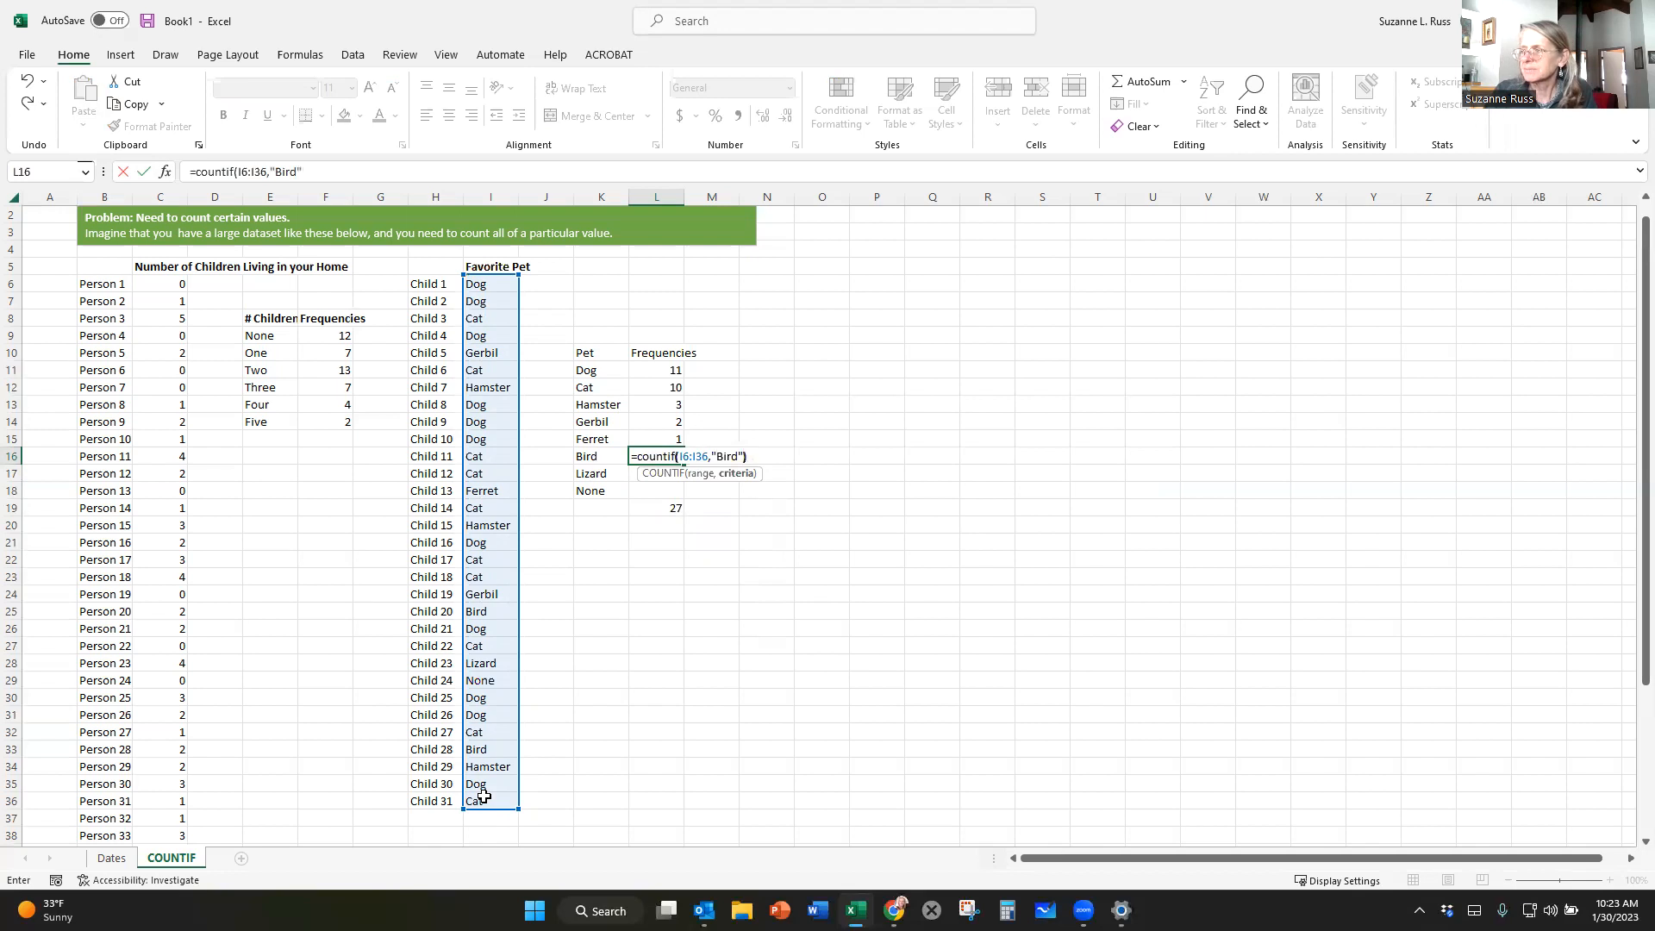
key(Return)
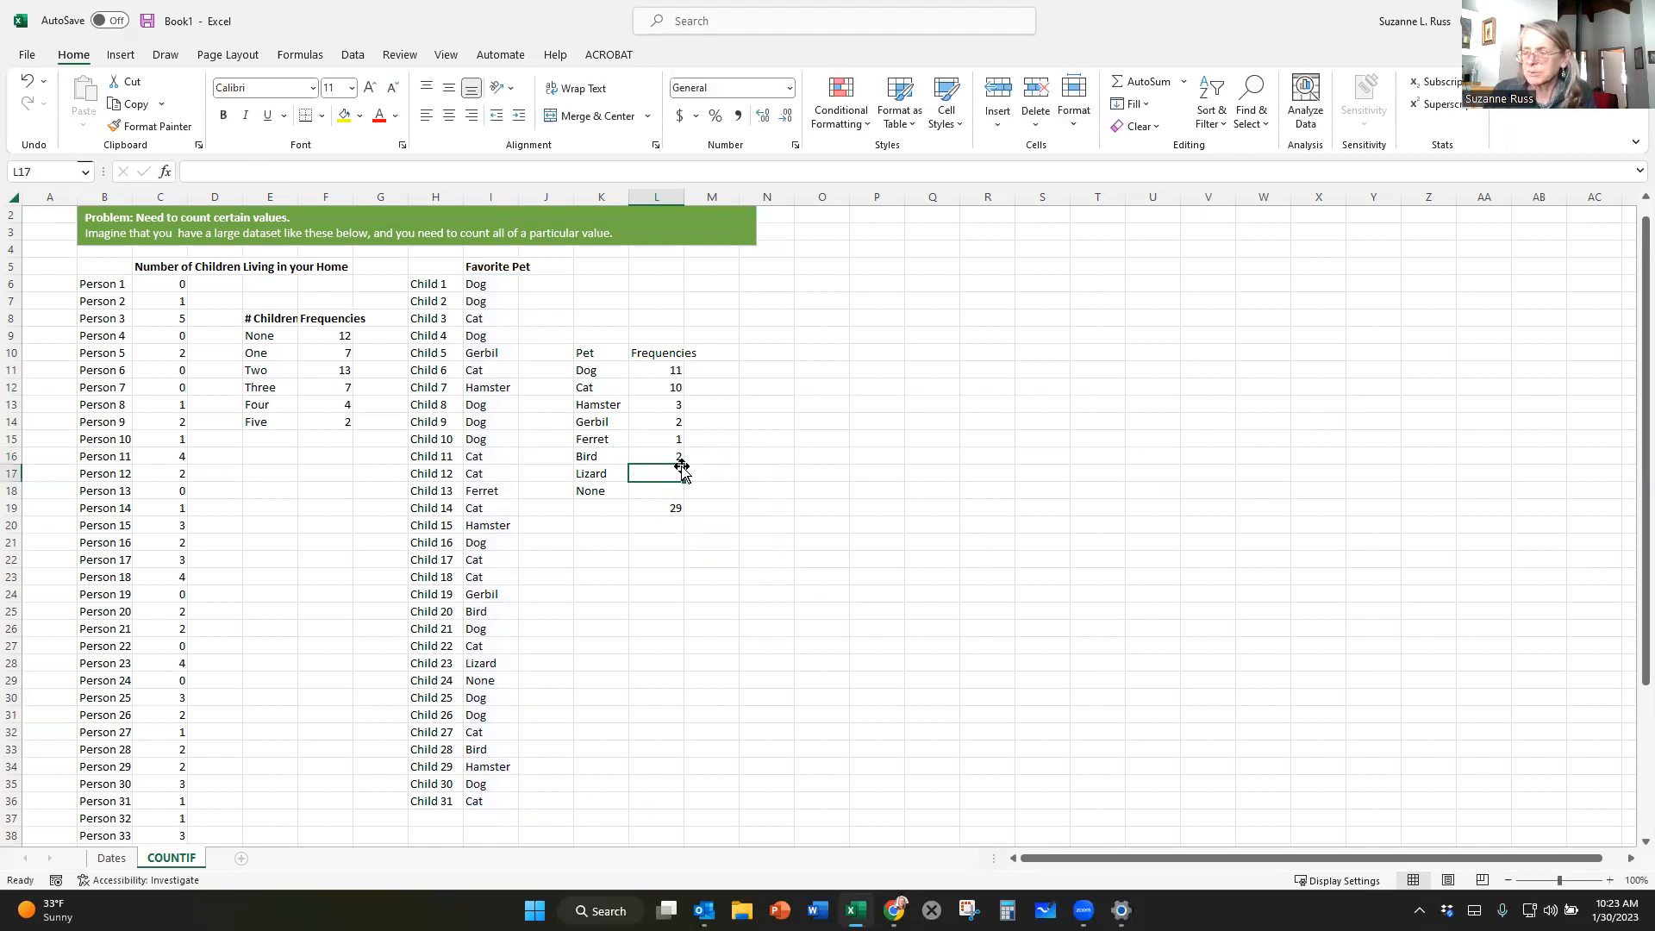
Enter a frequency of 1 for None in L18 and 1 for Lizard in L17.
click(646, 491)
text(1)
click(647, 475)
text(1)
click(773, 488)
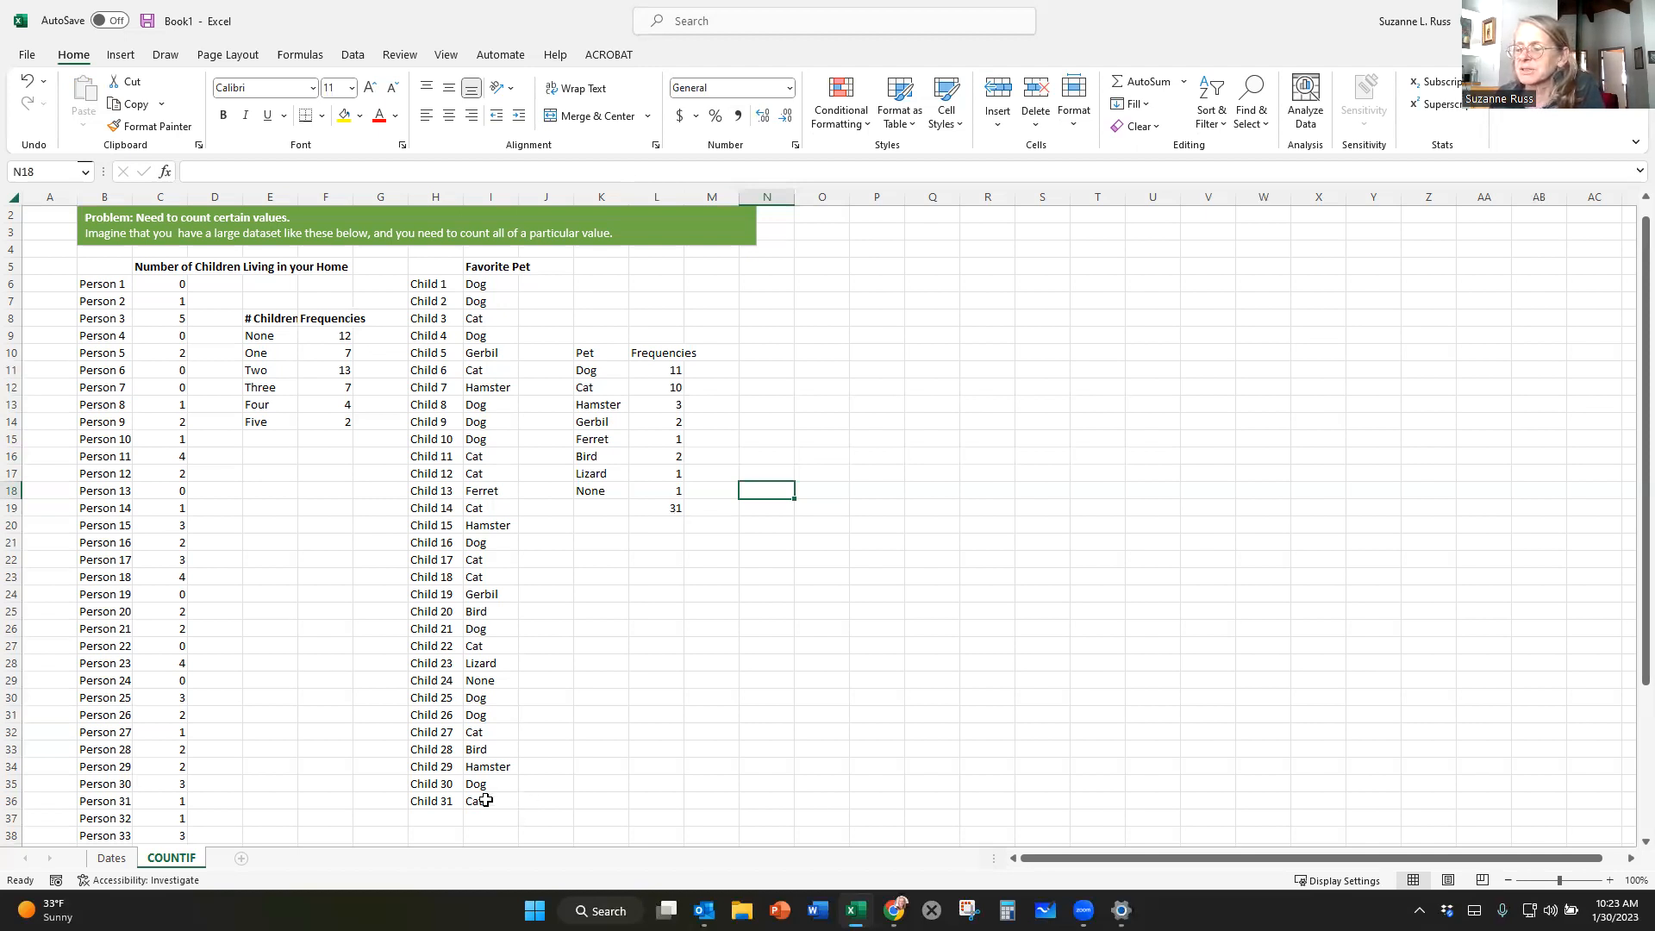
click(644, 695)
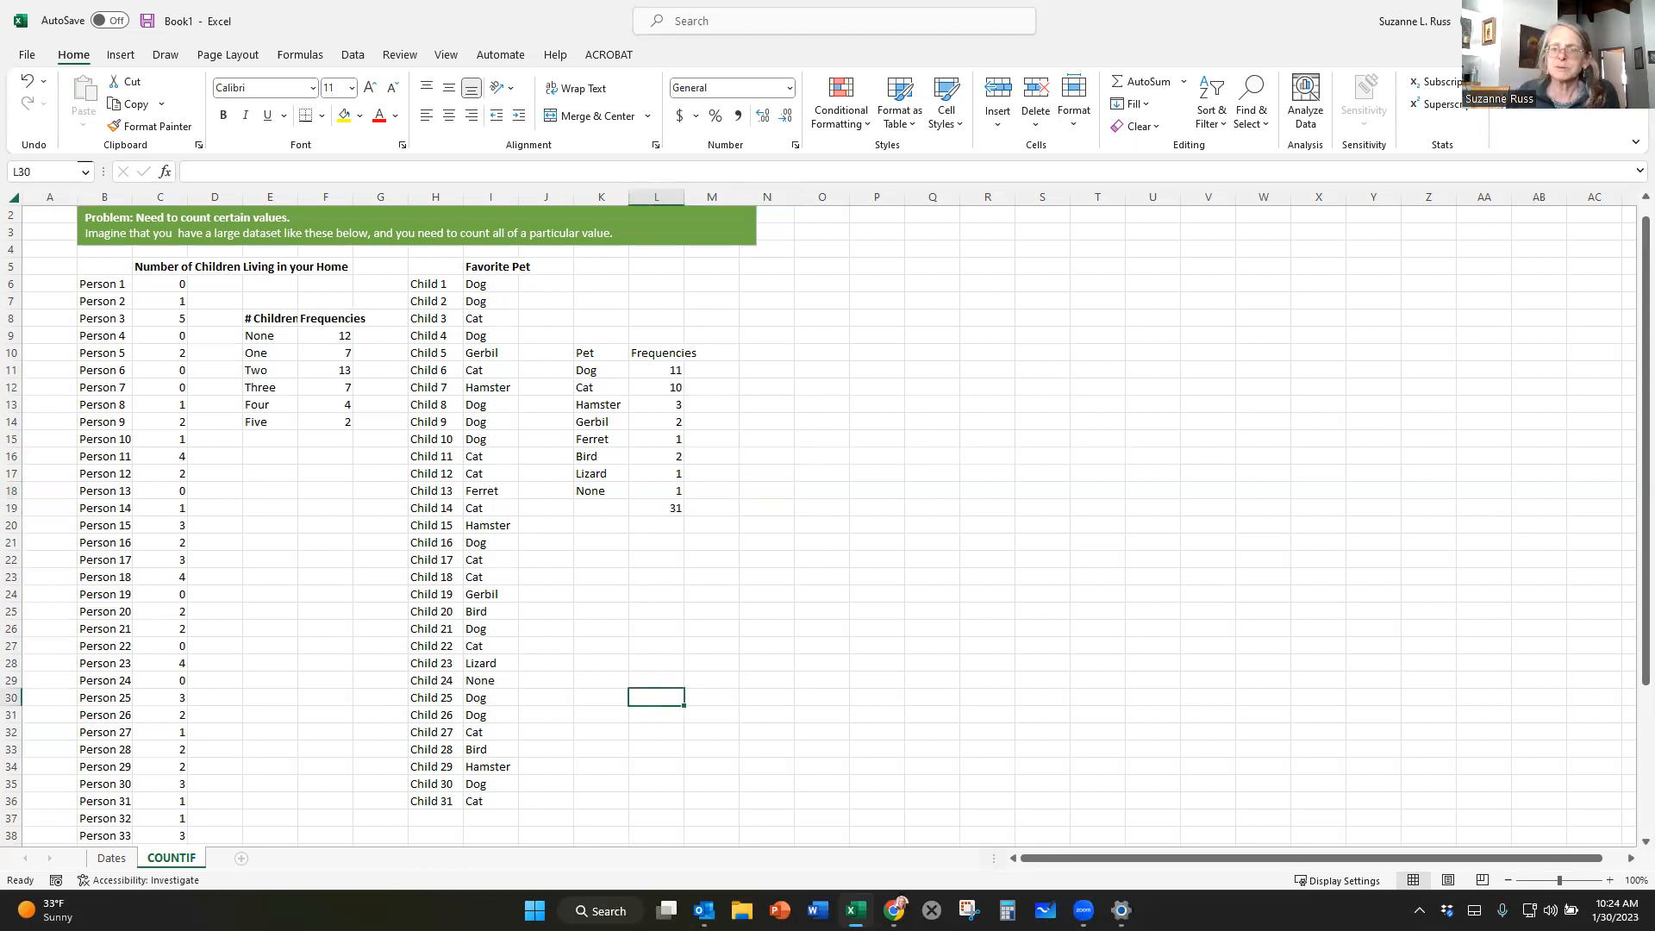